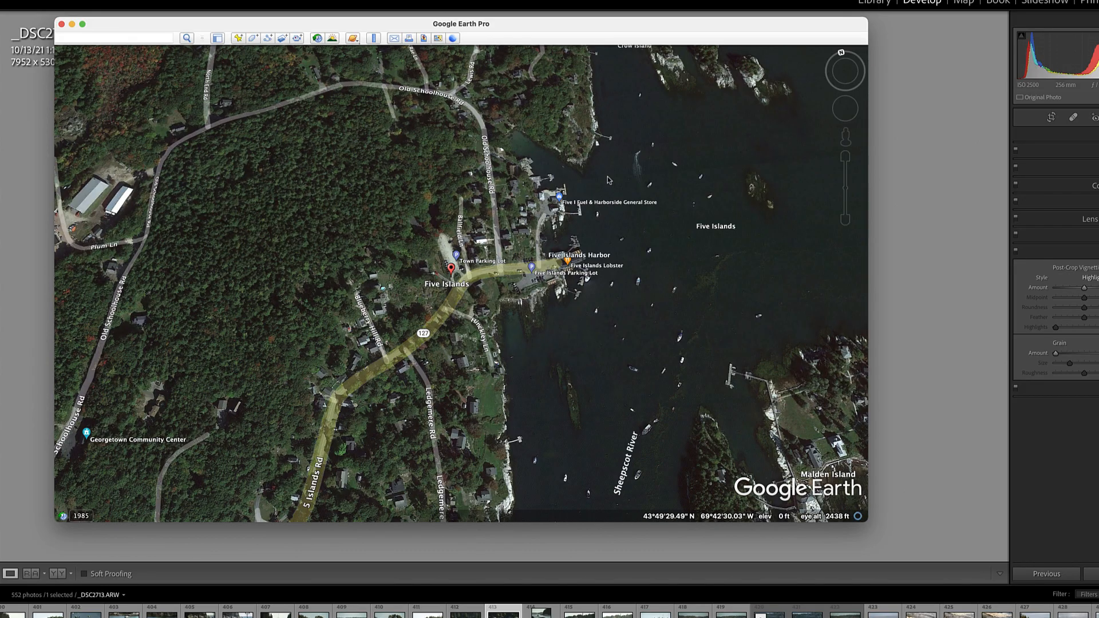
Examine the Five Islands location on the satellite map, from the harbor close-up out to the surrounding Maine coastline and back.
scroll(617, 269, "up", 2)
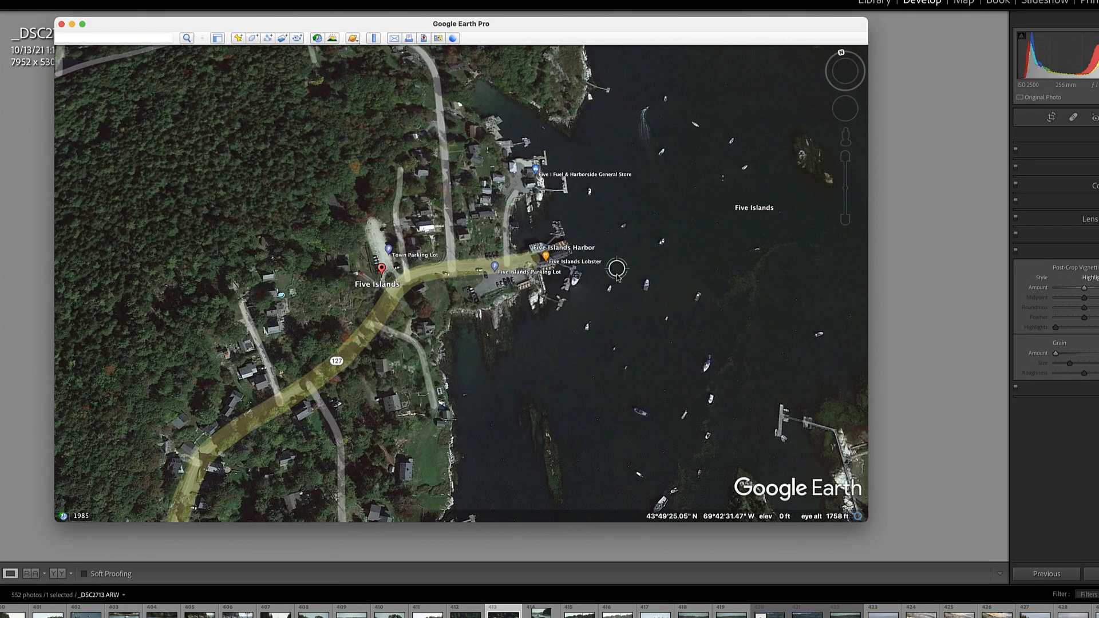
scroll(617, 269, "up", 2)
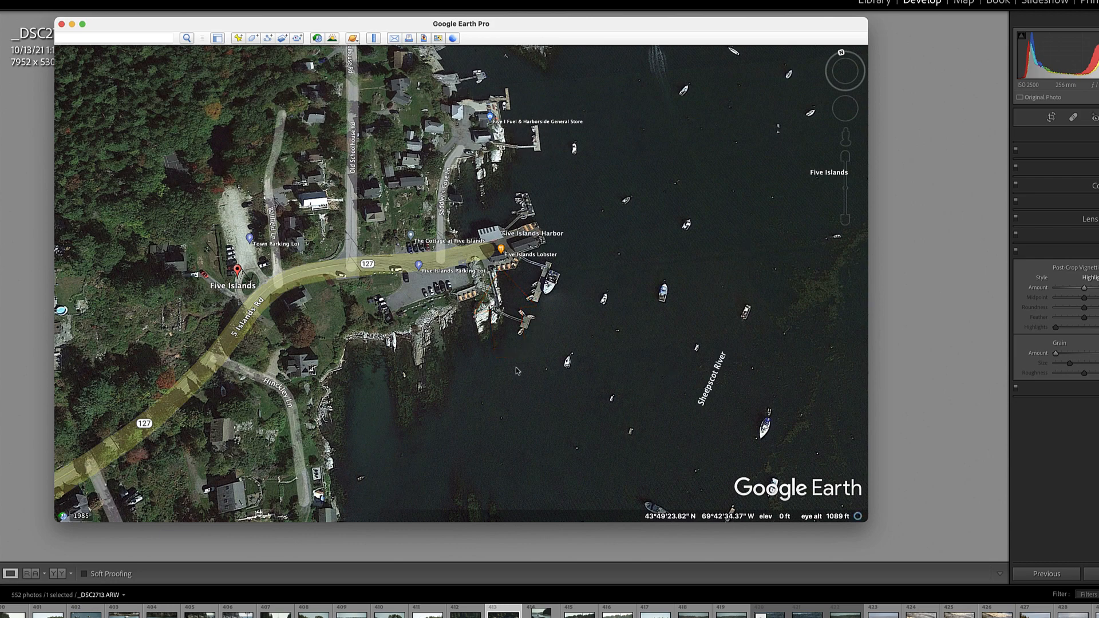
scroll(438, 359, "down", 10)
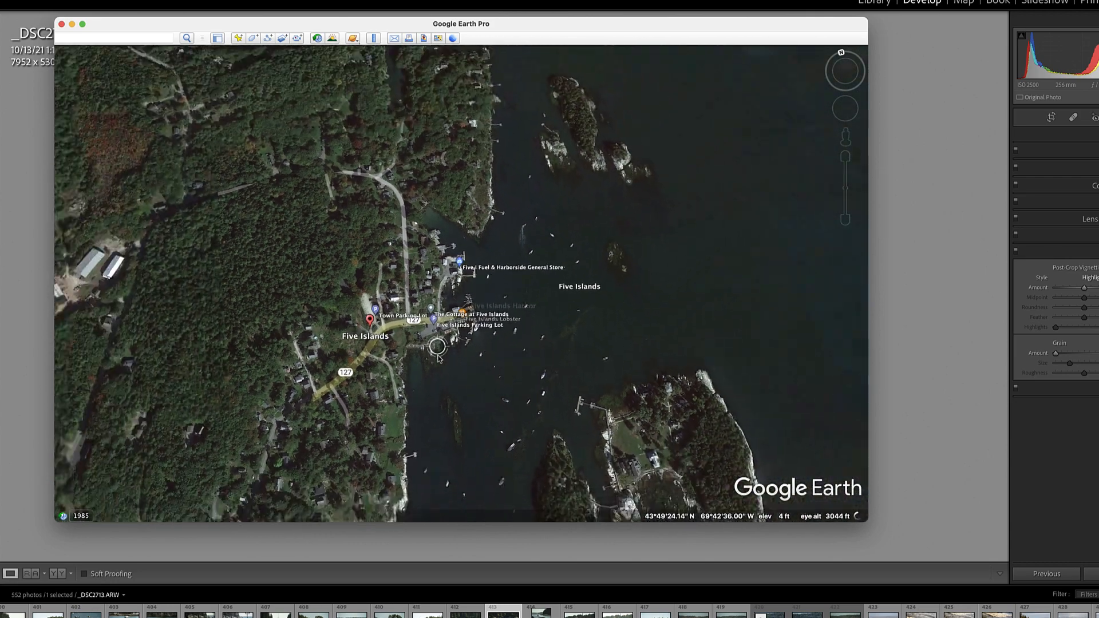
scroll(438, 355, "down", 10)
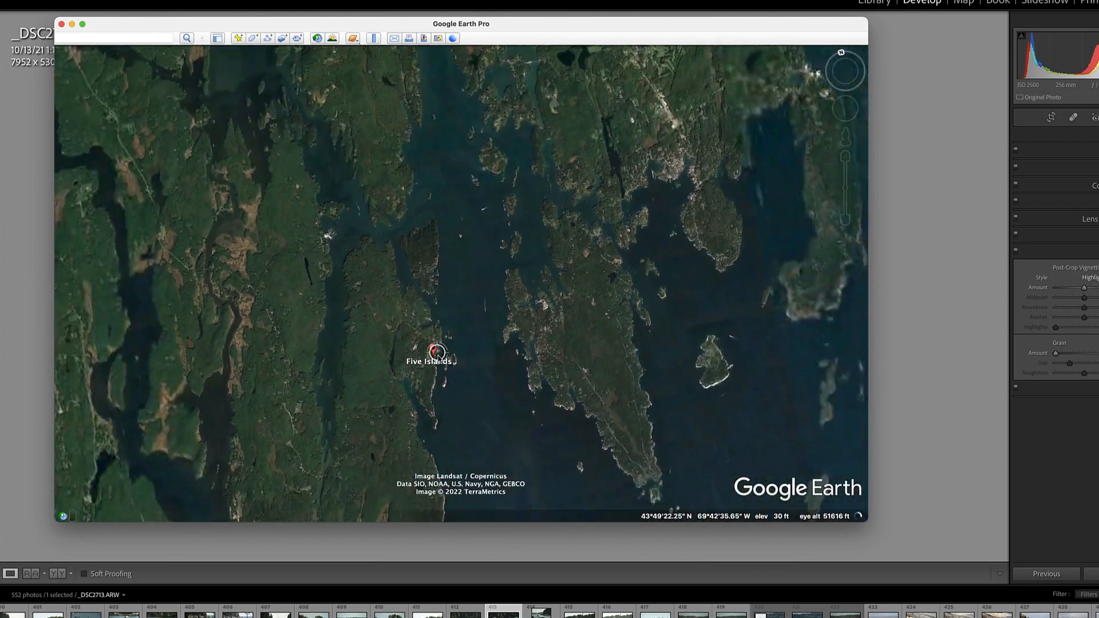
scroll(438, 354, "down", 10)
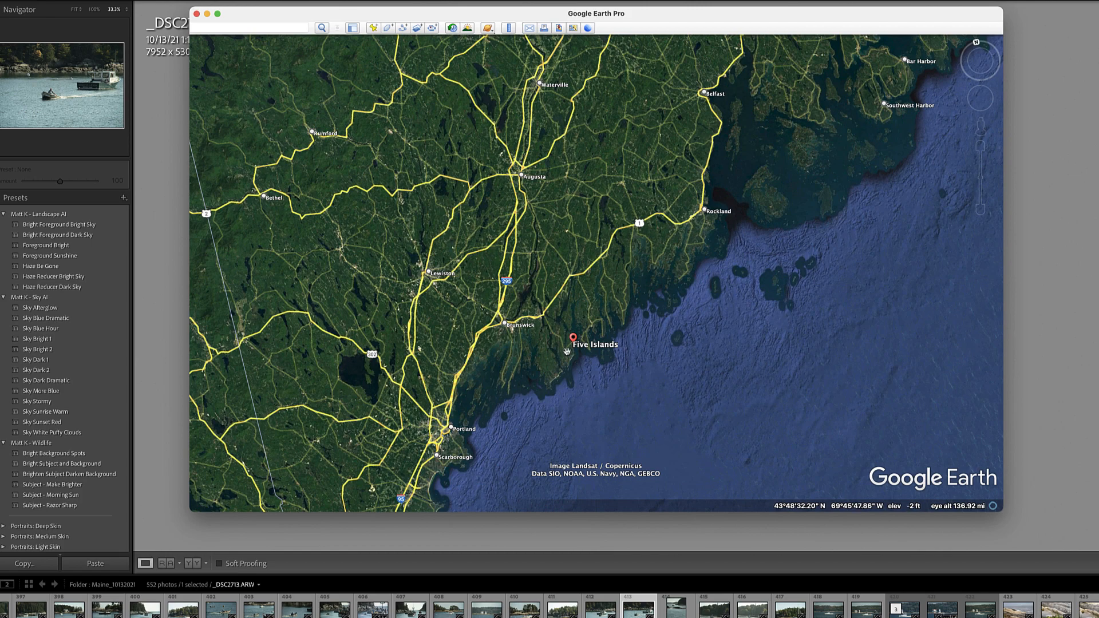
scroll(577, 346, "up", 3)
scroll(577, 346, "up", 5)
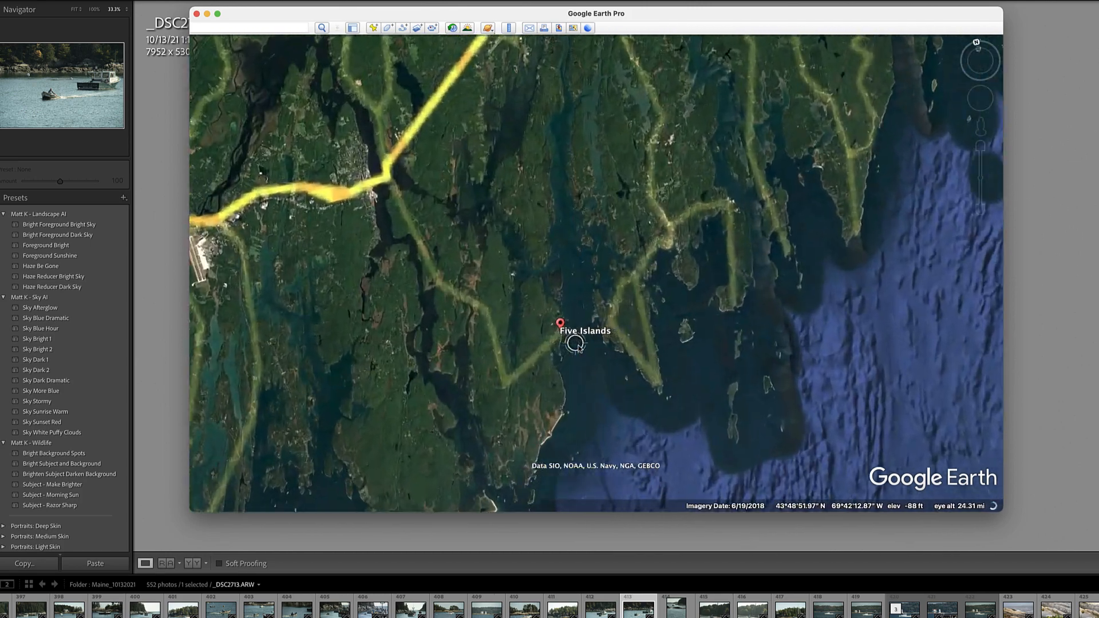
scroll(555, 364, "up", 5)
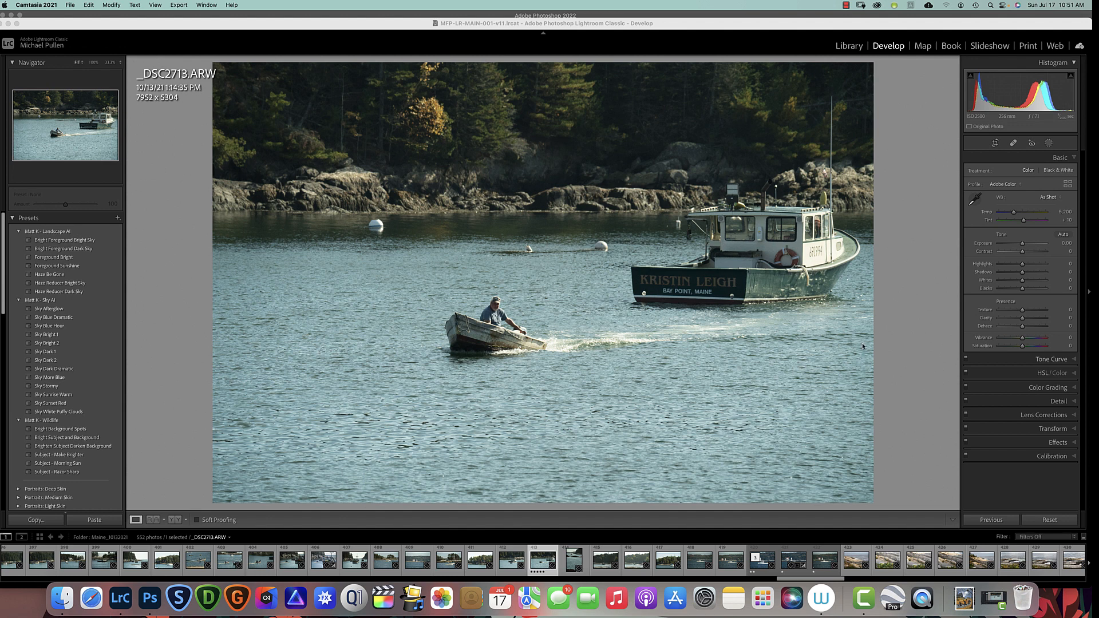
Turn on Remove Chromatic Aberration and Enable Profile Corrections for the boat photo, comparing it with and without the lens profile.
left_click(1076, 418)
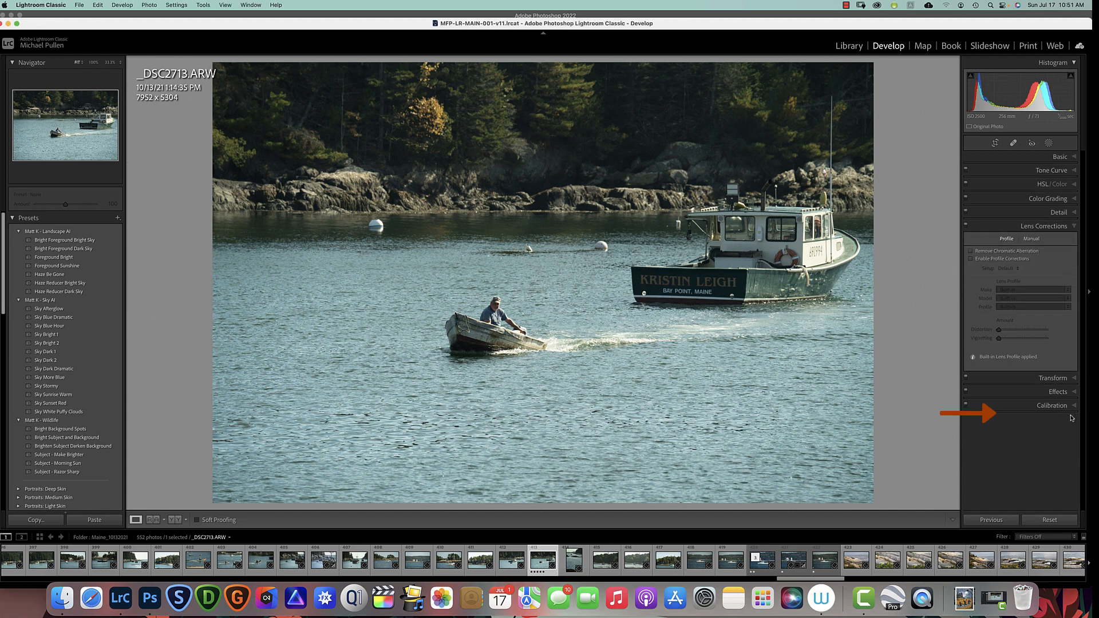
left_click(971, 253)
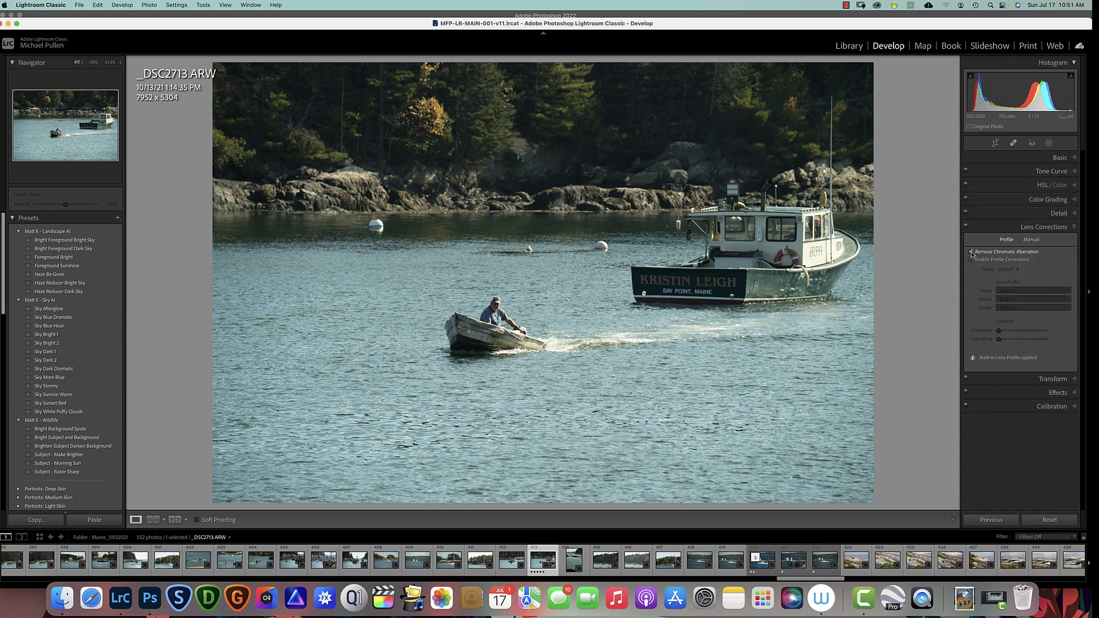
left_click(971, 261)
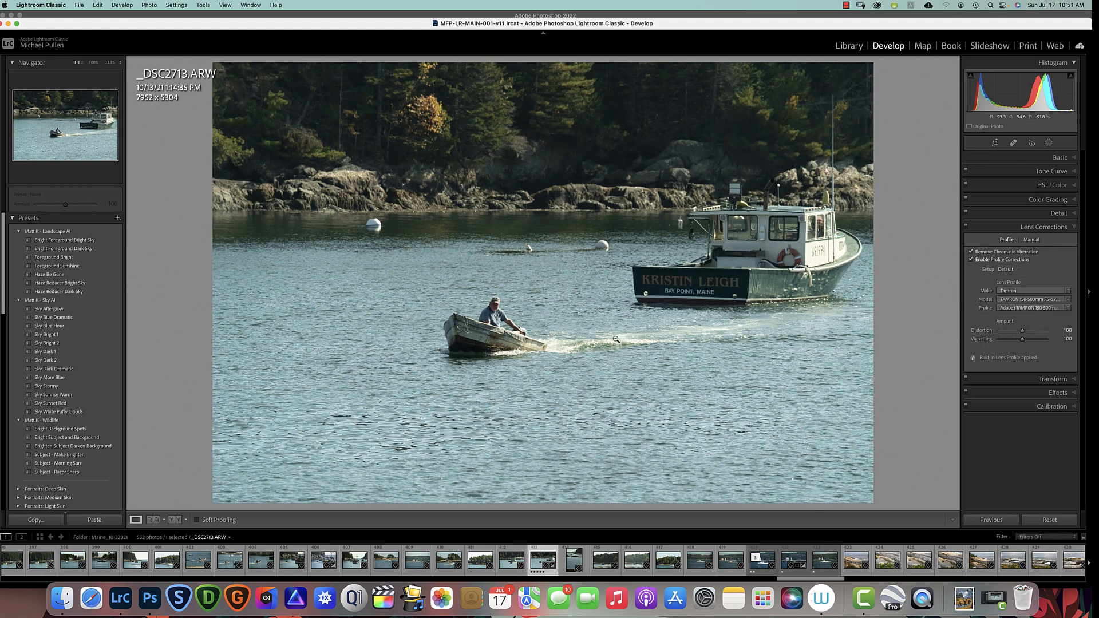
left_click(971, 261)
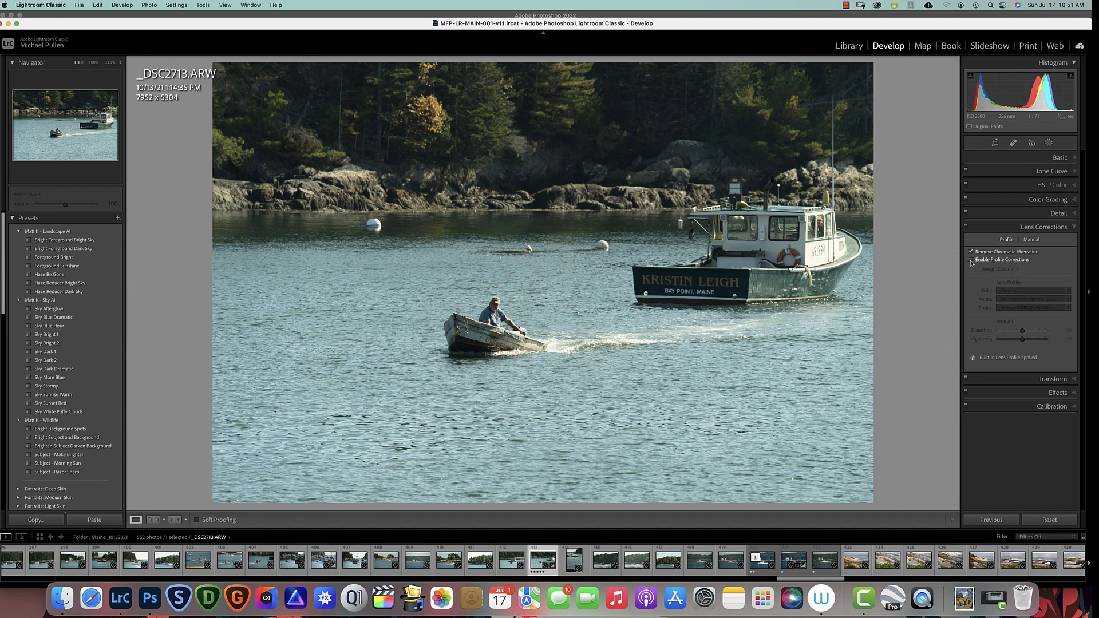
left_click(971, 260)
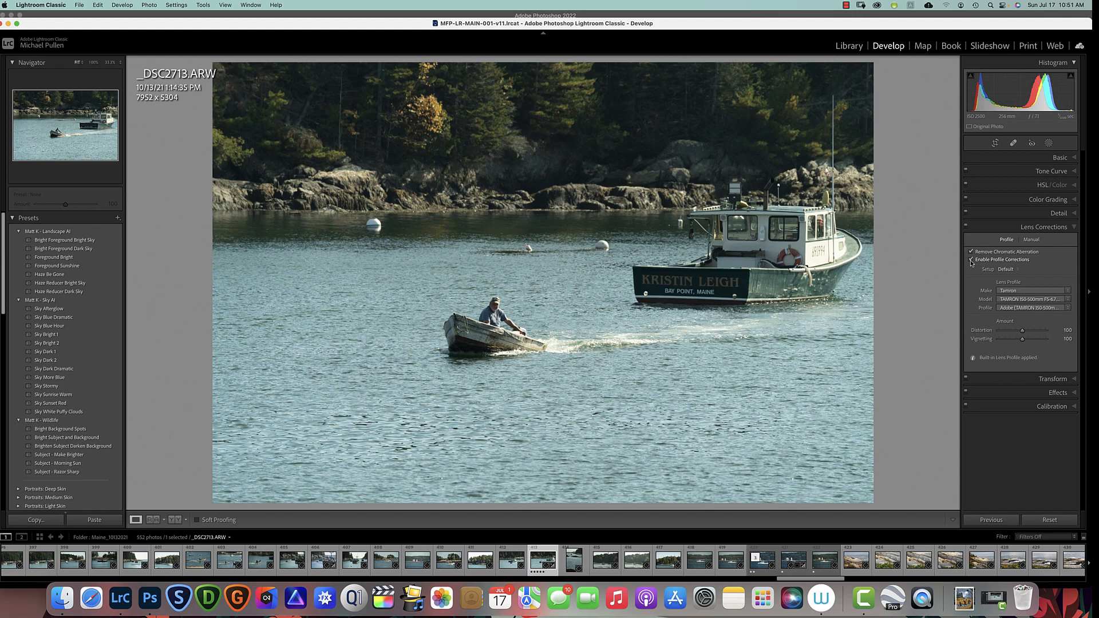
left_click(971, 261)
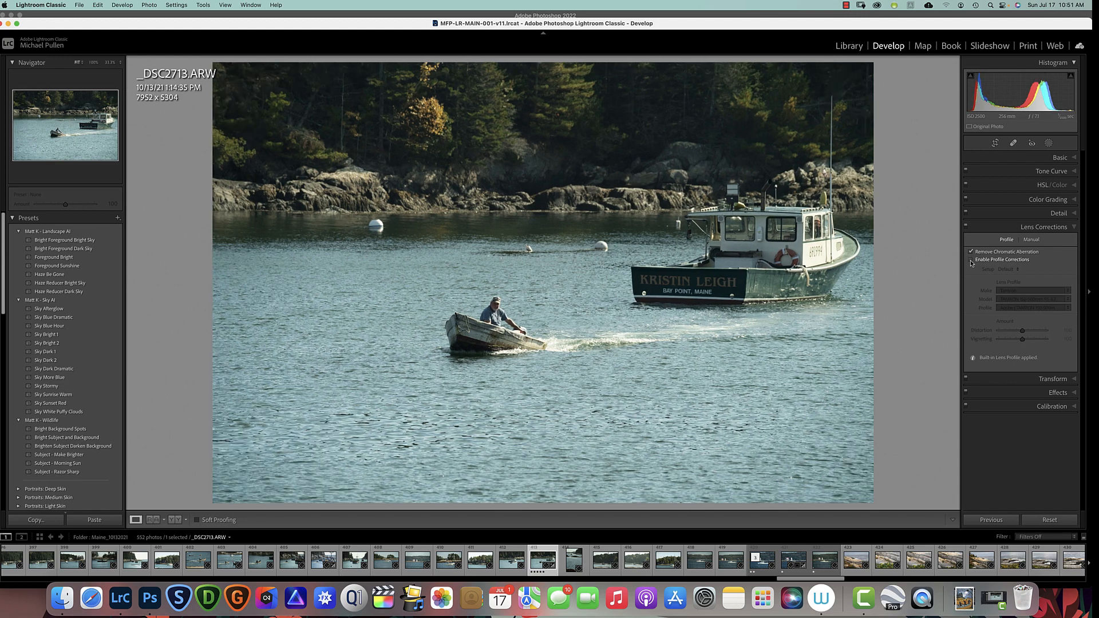
left_click(971, 261)
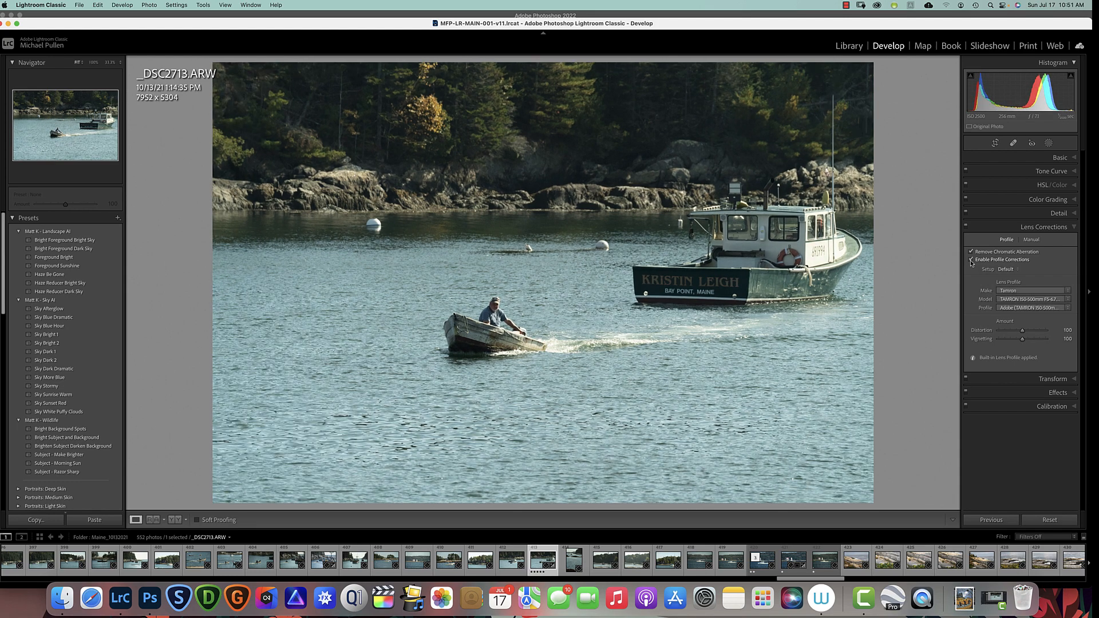
Apply Auto tone to the photo and set its white balance to Temp 5,755 and Tint +26.
left_click(1075, 158)
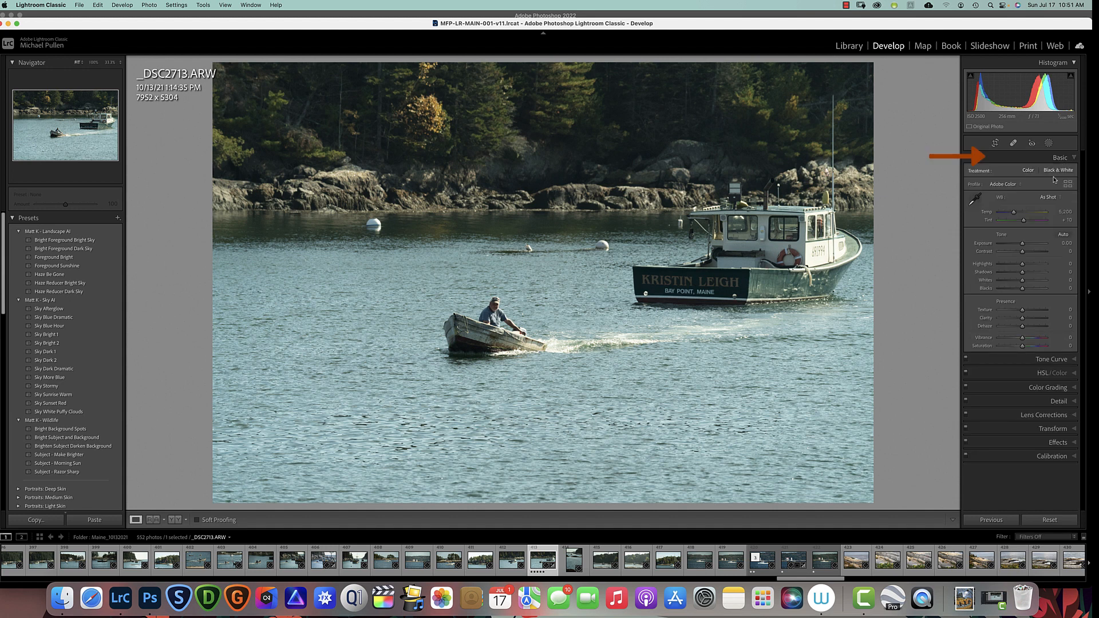
left_click(1063, 235)
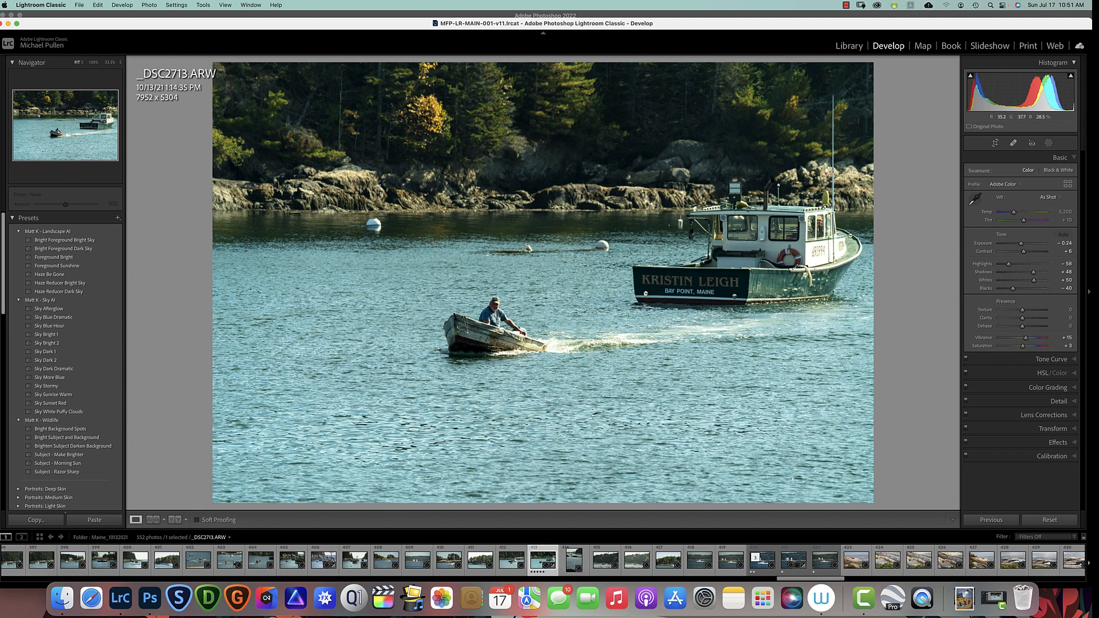
left_click(1022, 222)
left_click_drag(1024, 223, 1026, 224)
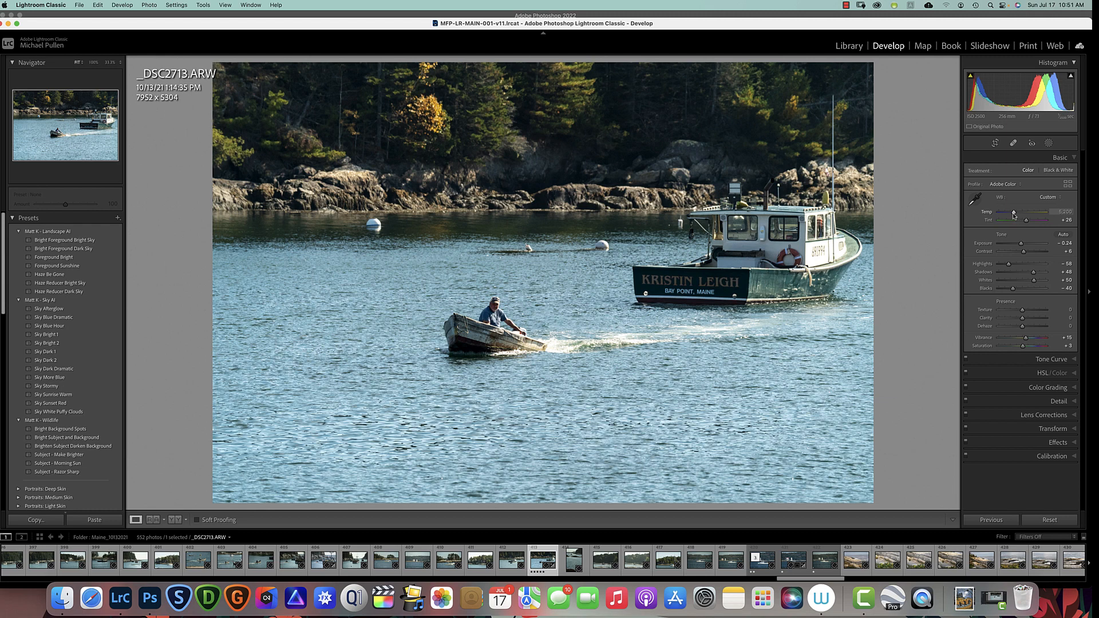
left_click_drag(1013, 215, 1018, 216)
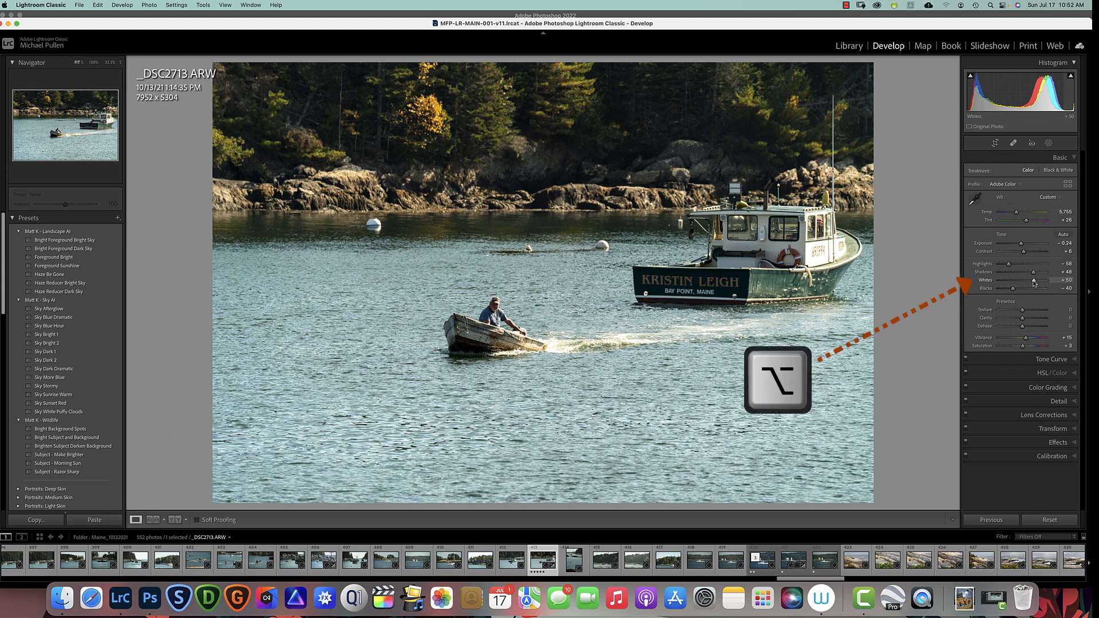
Set the Whites to +30 and the Blacks to -33, using the clipping preview as a guide.
left_click_drag(1034, 281, 1030, 282)
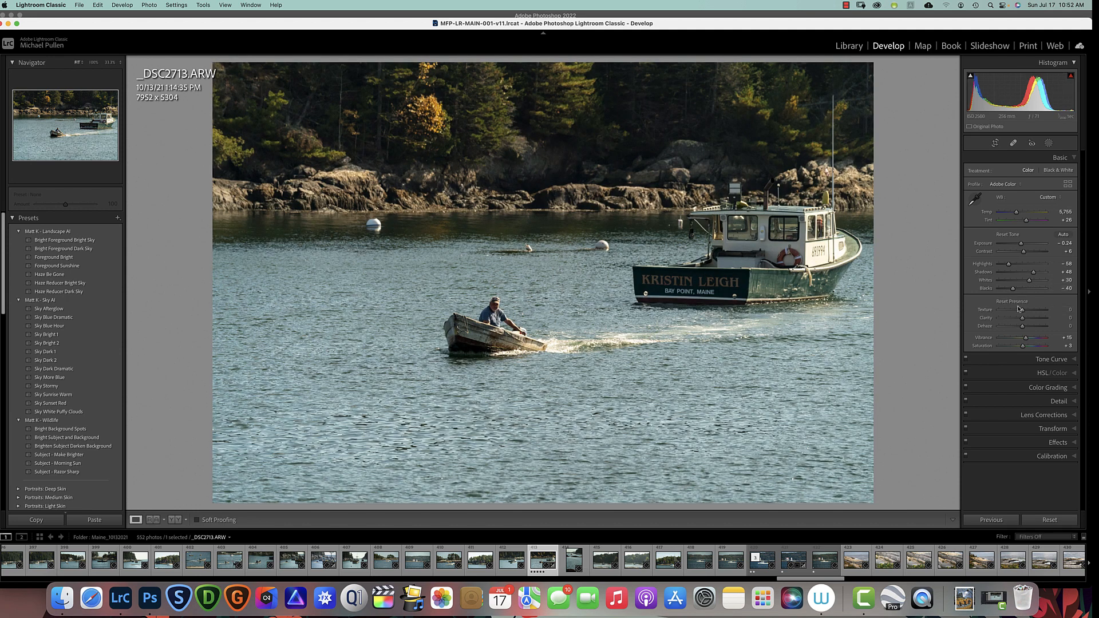
key("alt")
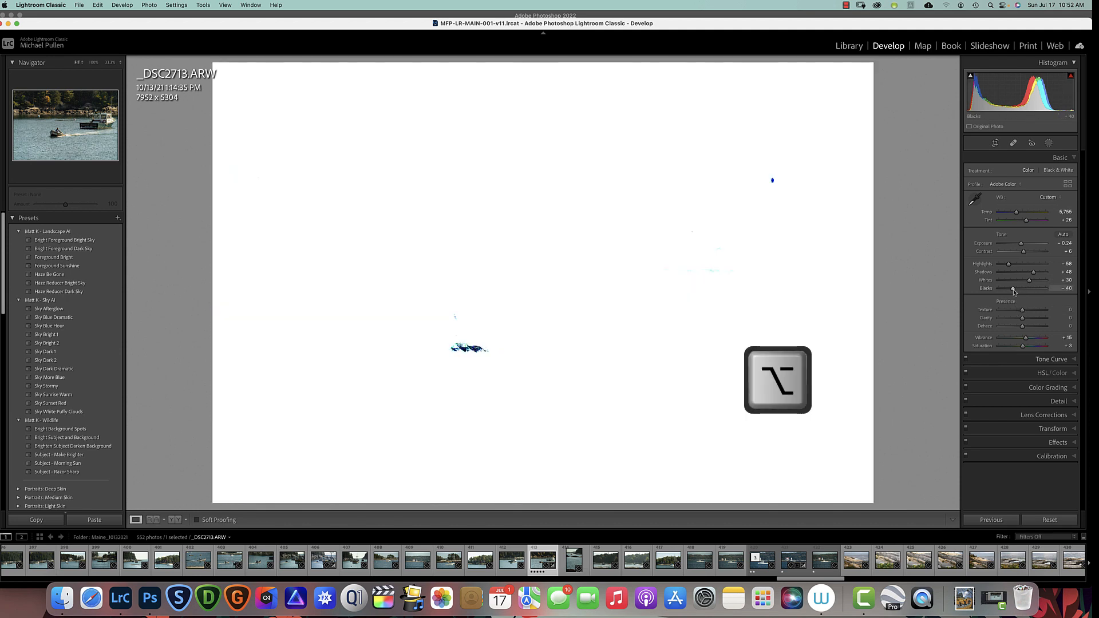
left_click_drag(1014, 291, 1016, 291)
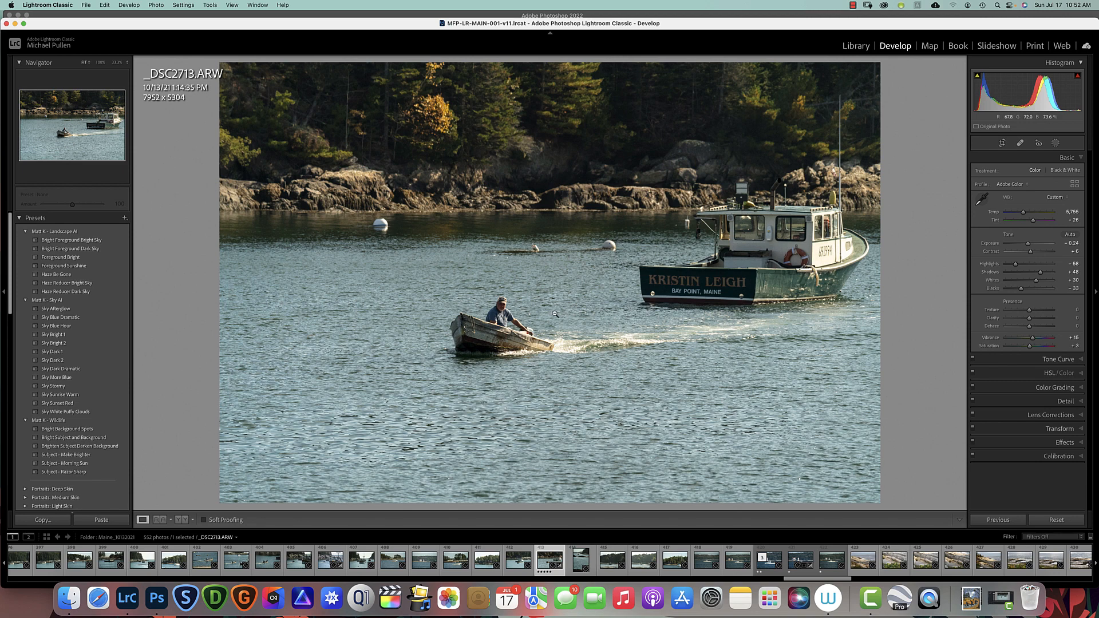
right_click(555, 313)
mouse_move(581, 382)
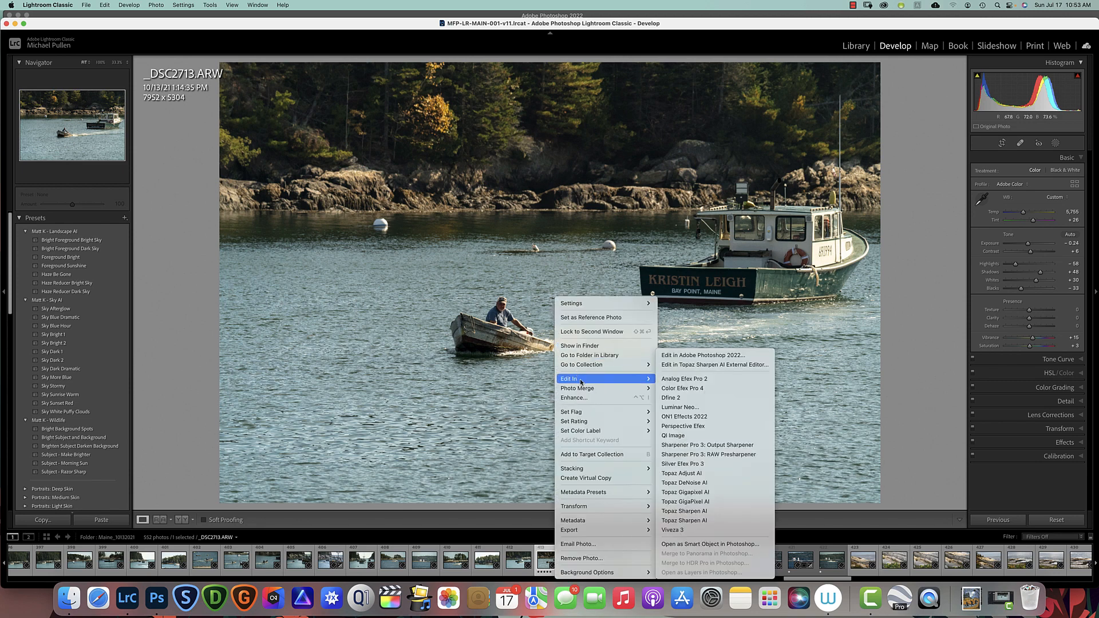
left_click(703, 355)
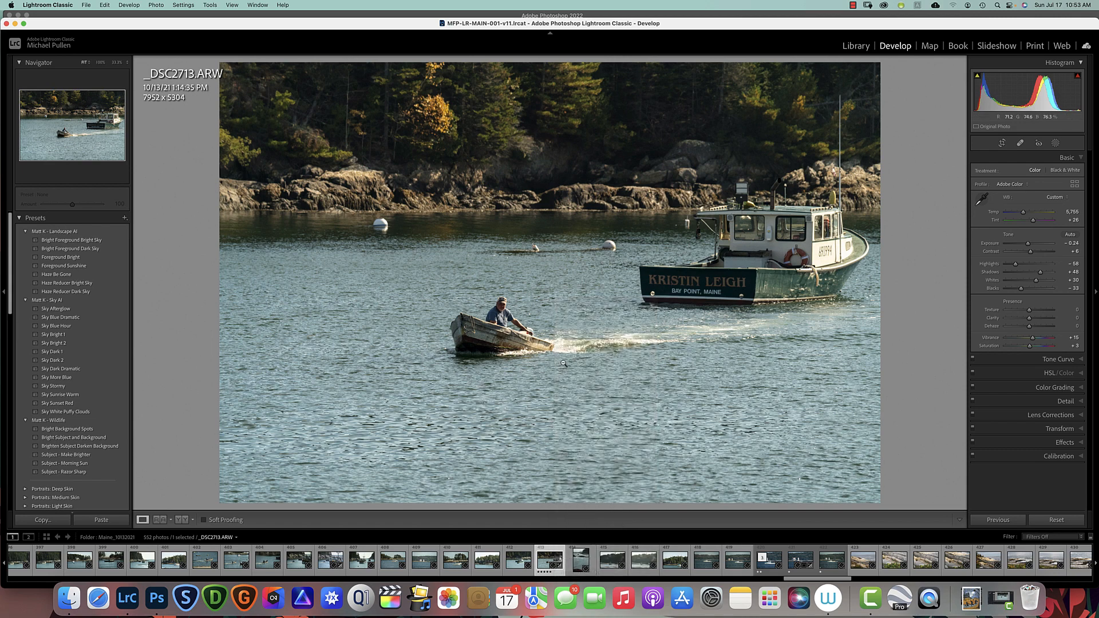
left_click(564, 363, "ctrl")
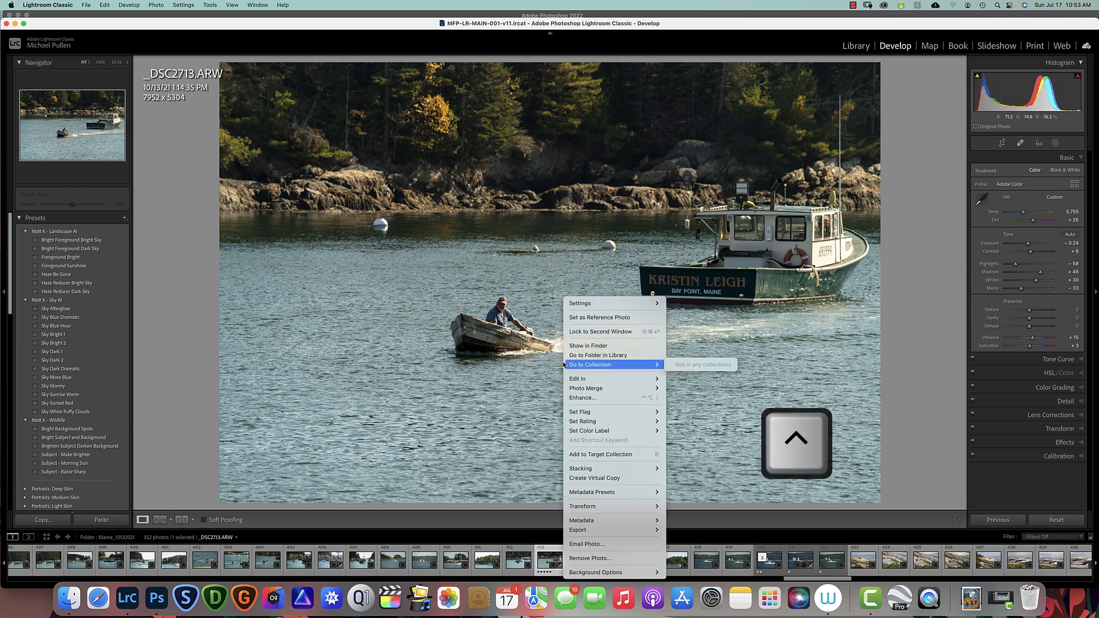
mouse_move(574, 378)
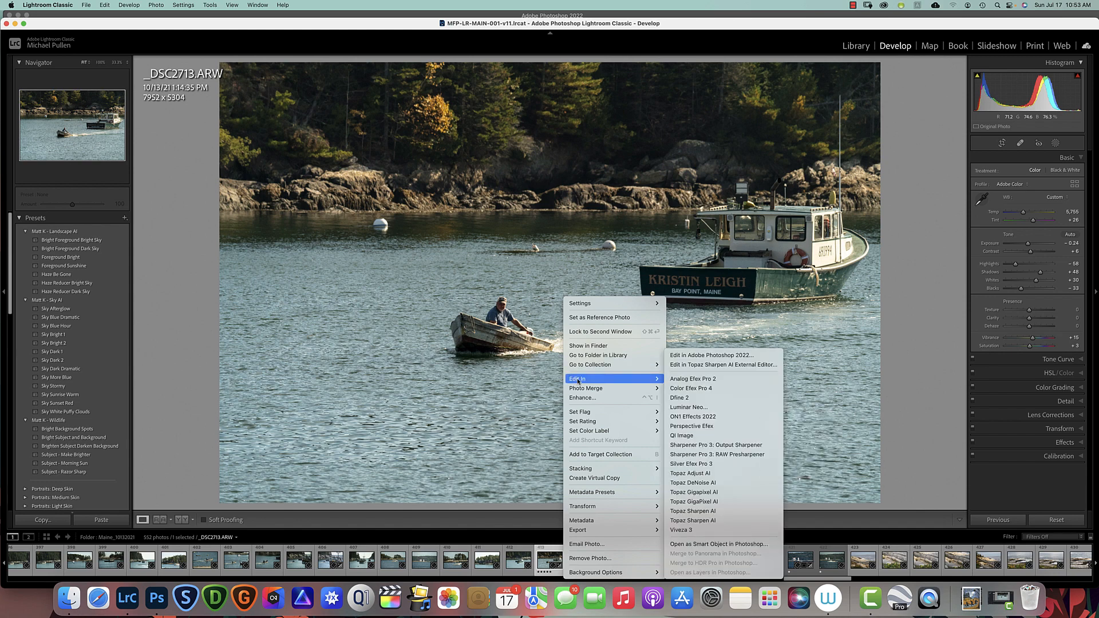
left_click(690, 359)
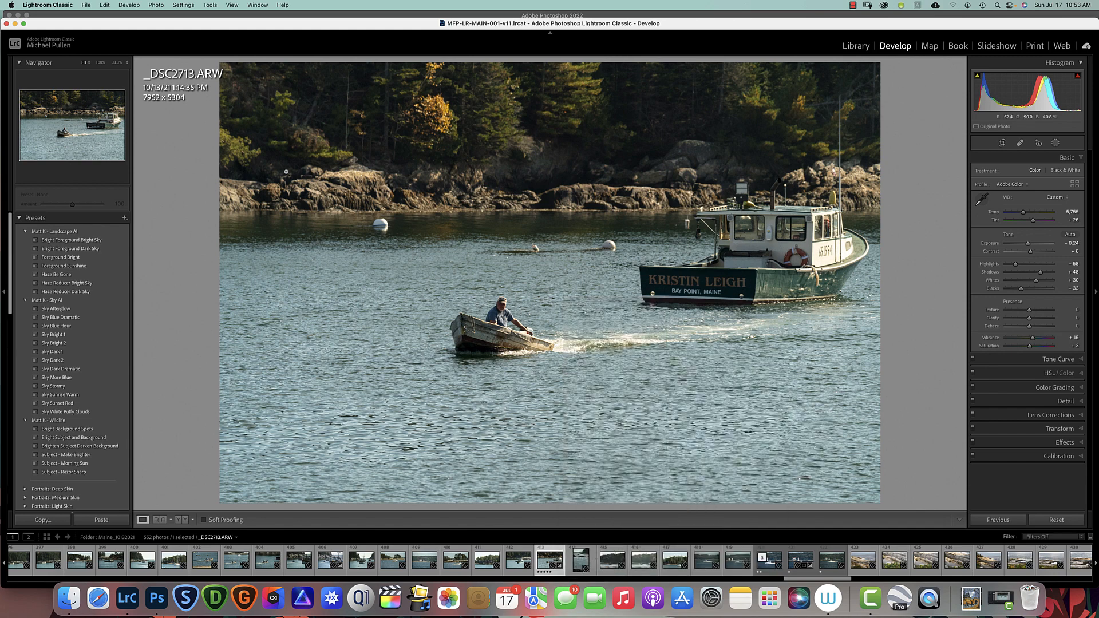
Open the adjusted boat photo in Adobe Photoshop 2022 for further editing.
left_click(156, 5)
mouse_move(229, 56)
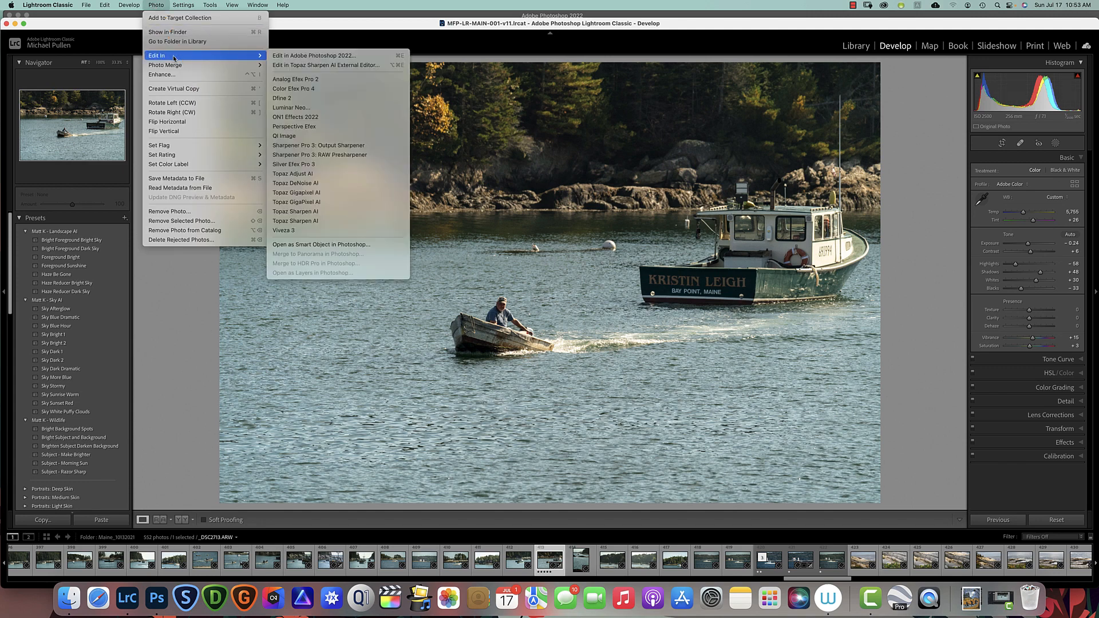
left_click(335, 57)
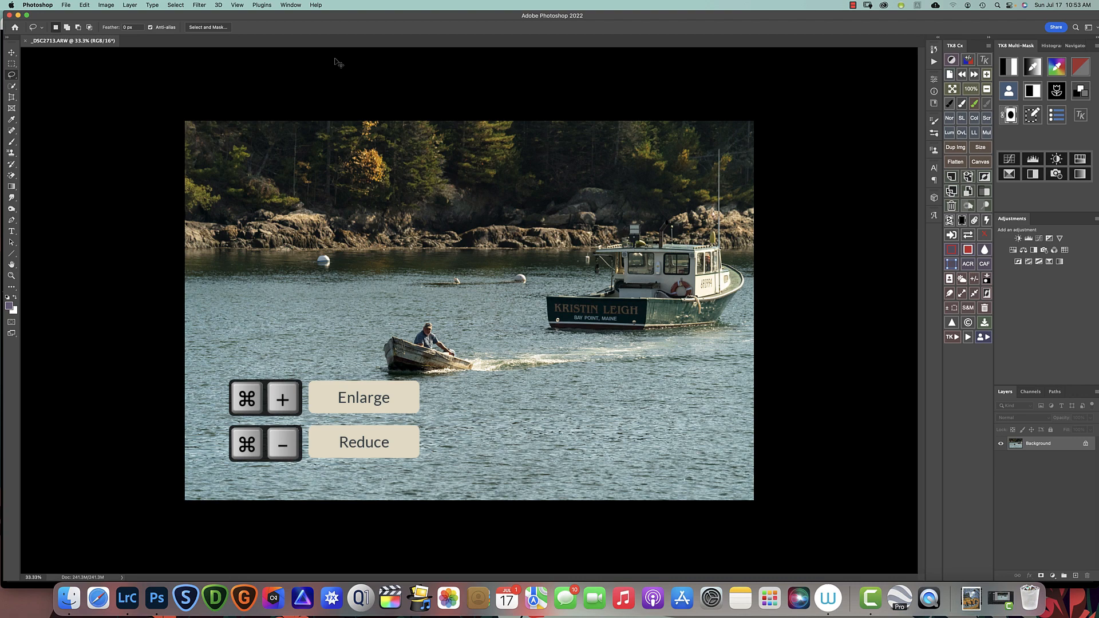
Draw a freehand lasso selection around the large white buoy and its reflection near the shoreline at the photo's left.
key("super+equal")
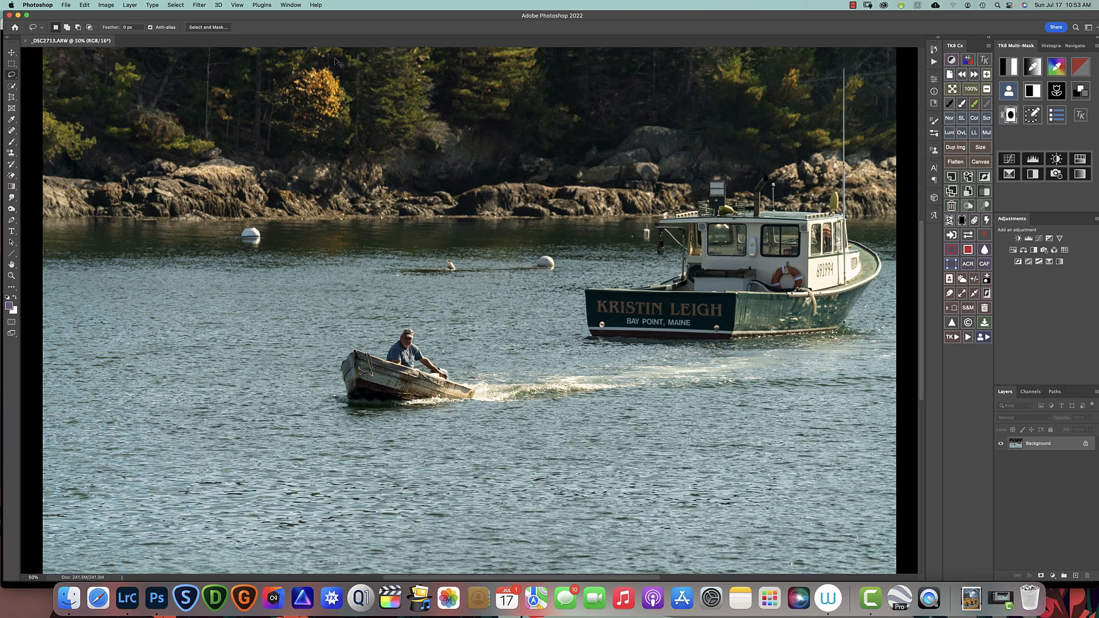
key("super+minus")
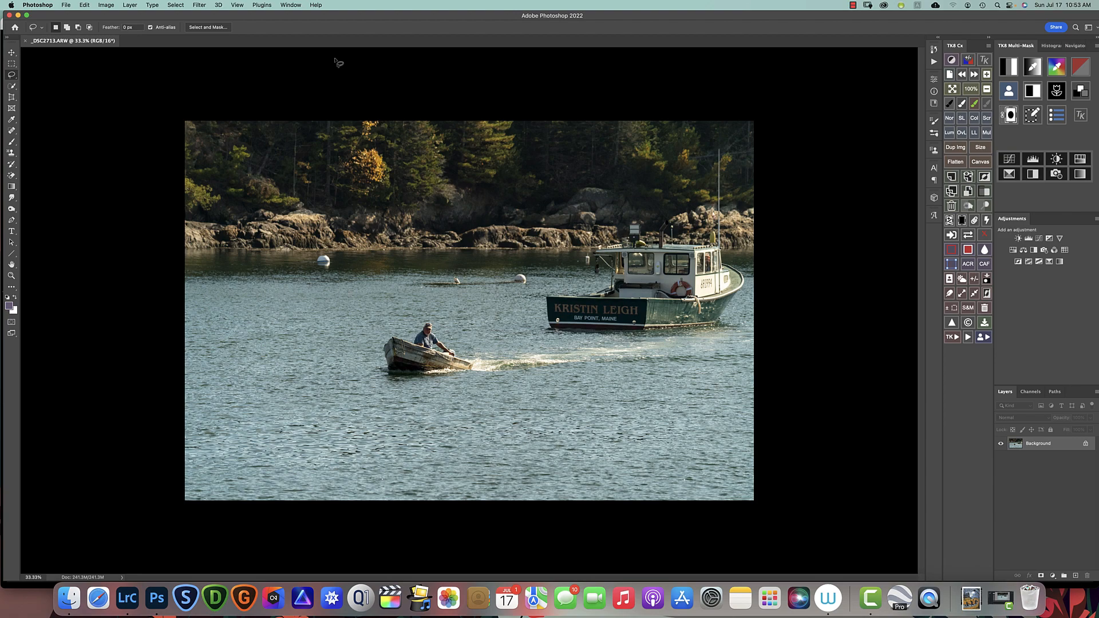
key("super+equal")
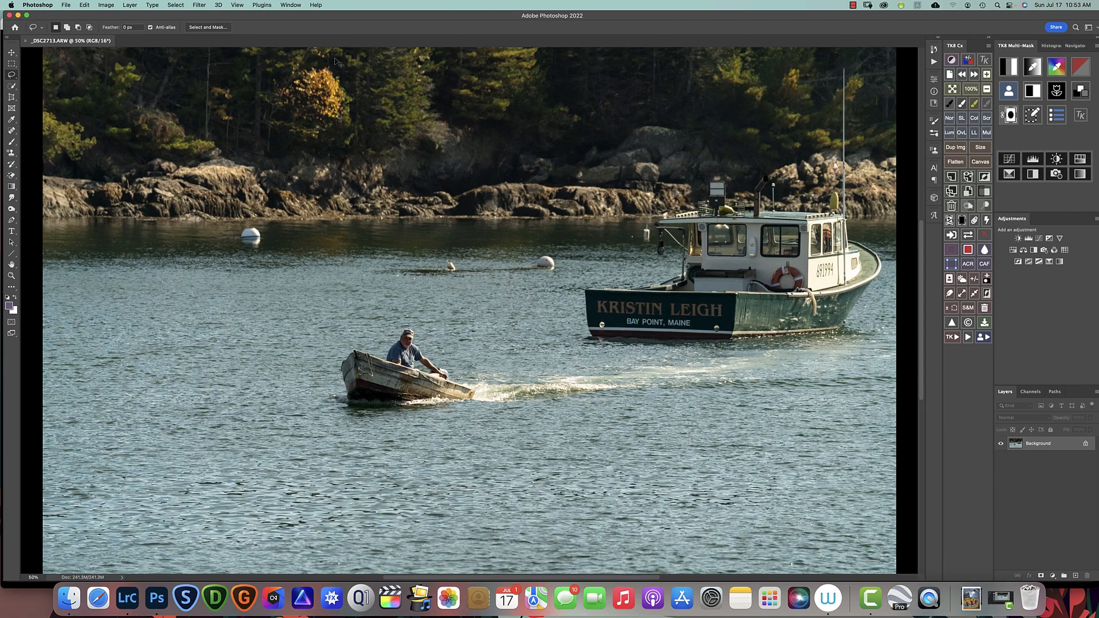
key("super+minus")
key("super+equal")
scroll(241, 252, "up", 1)
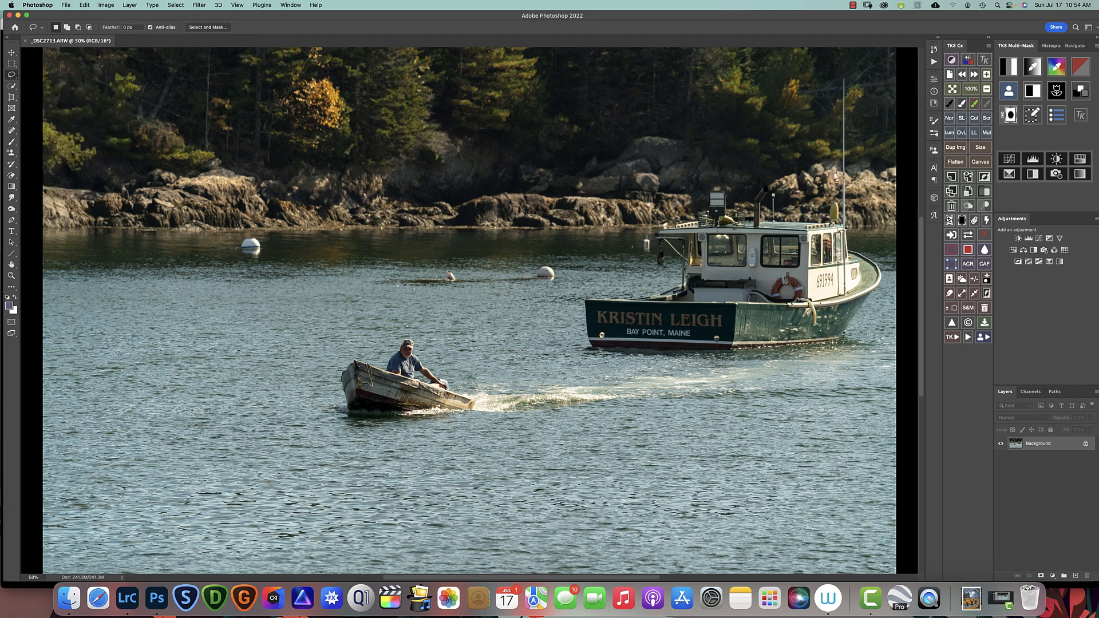
mouse_move(240, 237)
left_mouse_down()
mouse_move(232, 253)
mouse_move(262, 263)
mouse_move(267, 241)
mouse_move(236, 242)
left_mouse_up()
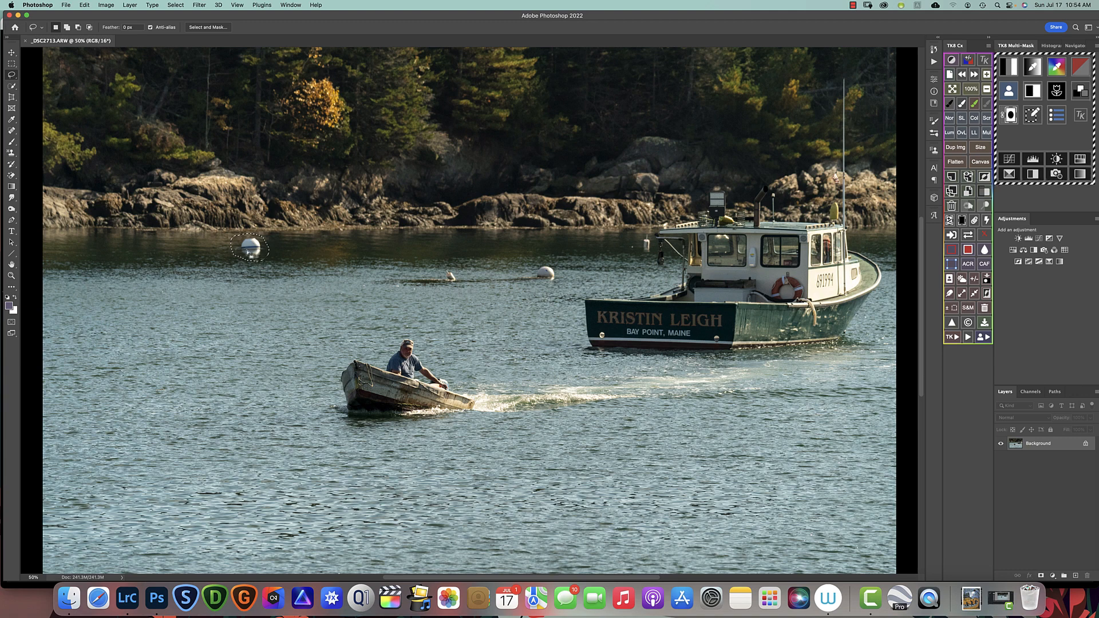
scroll(248, 252, "down", 1)
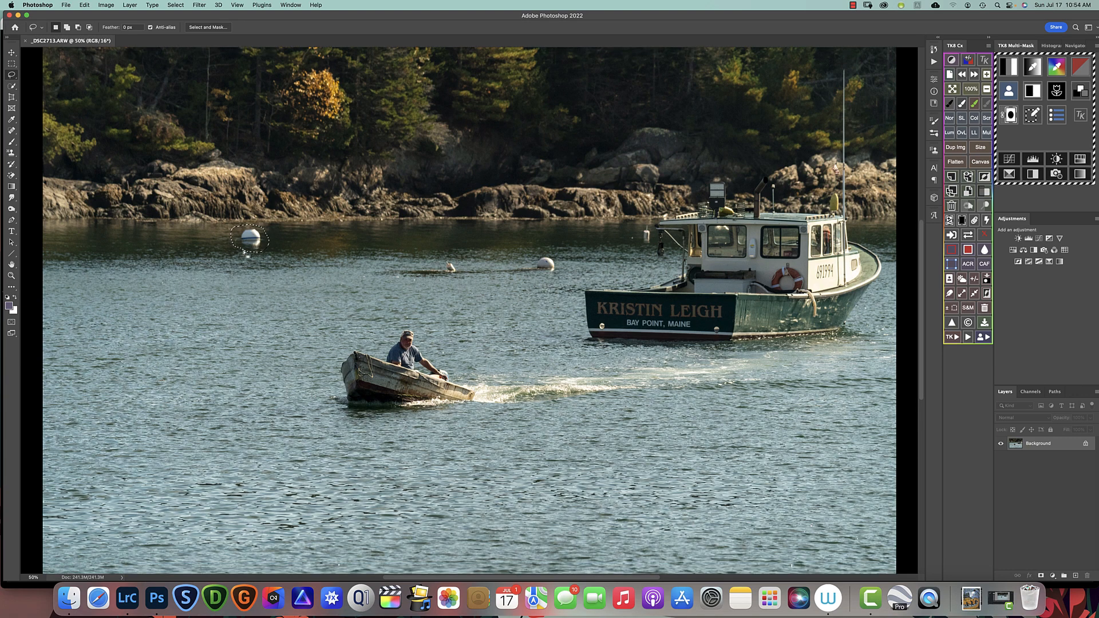
Open Content-Aware Fill for the selected large buoy and set the preview zoom to 70%.
left_click(84, 6)
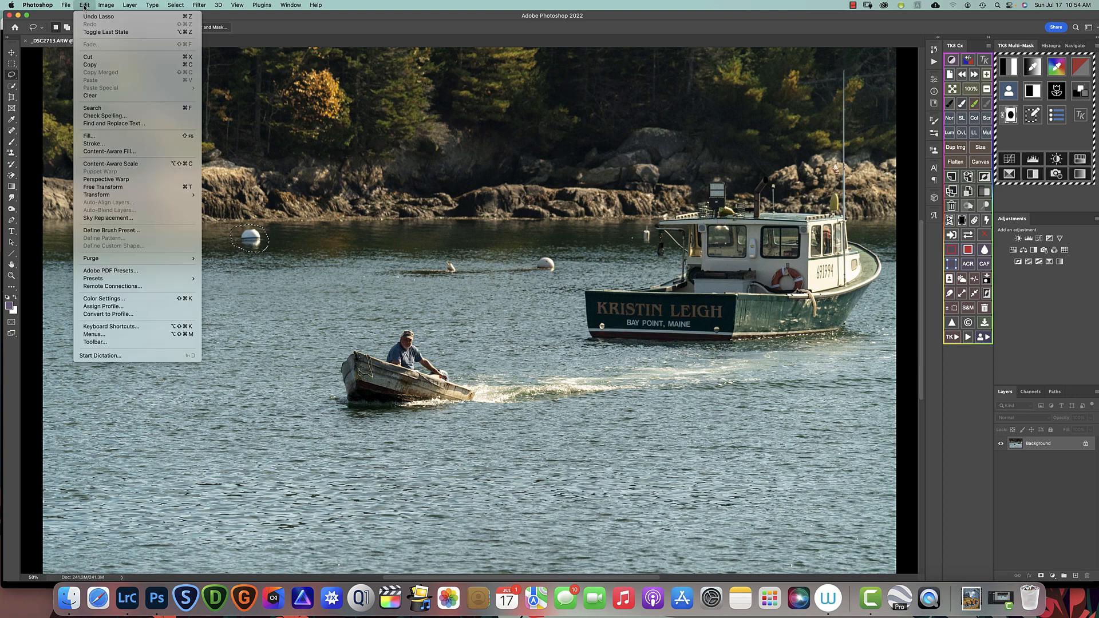
left_click(124, 153)
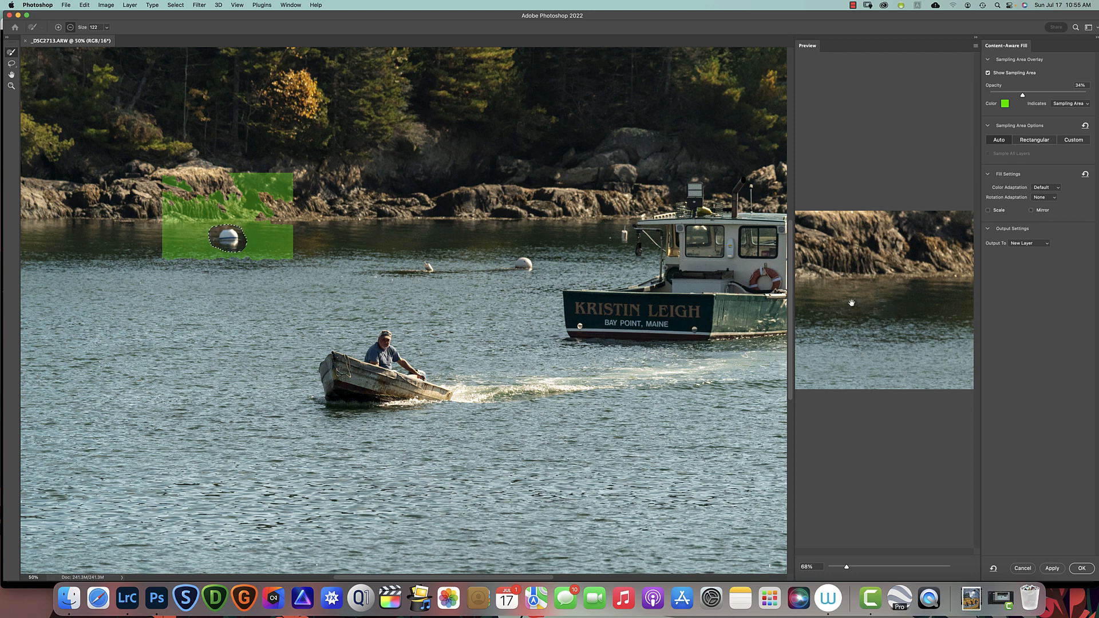
scroll(869, 471, "up", 1)
scroll(869, 471, "up", 1)
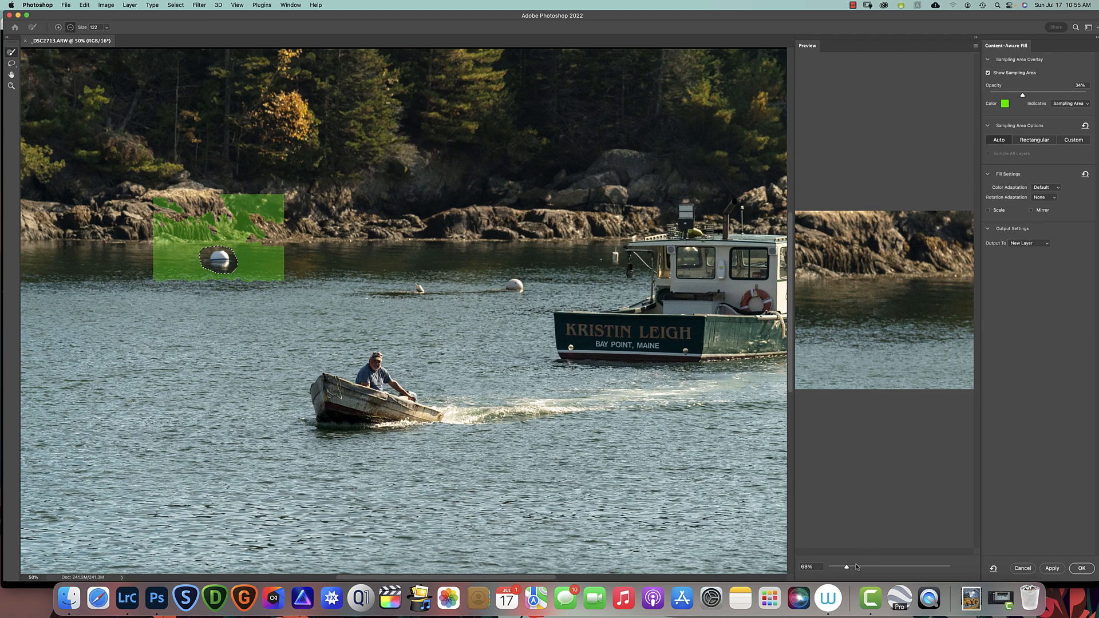
left_click_drag(847, 567, 848, 569)
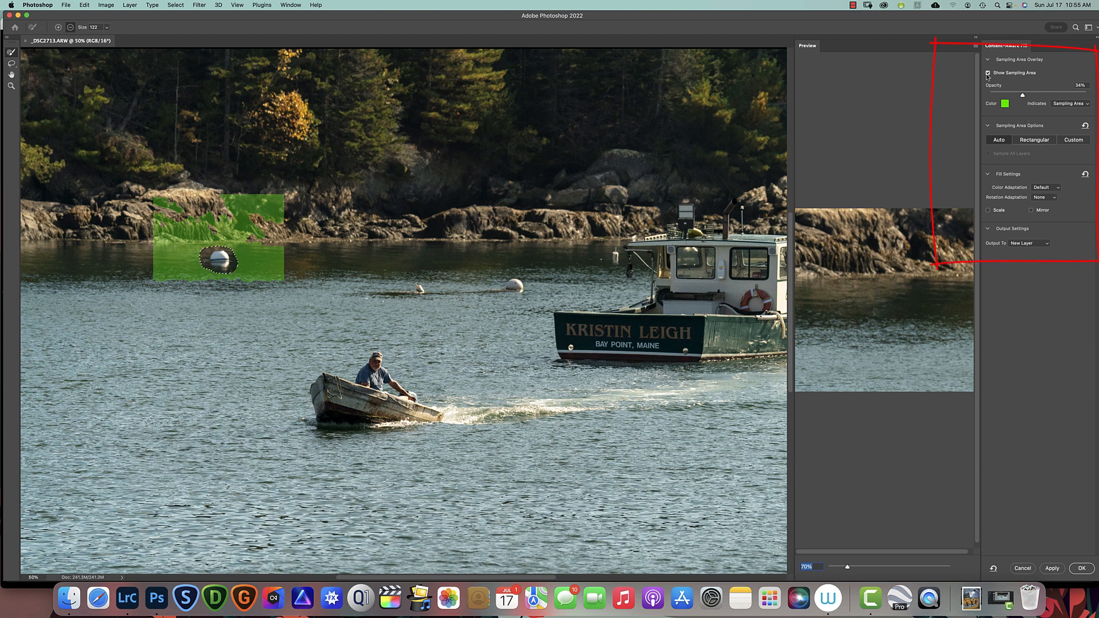
Toggle the sampling area overlay off and back on, and set its opacity to 37%.
left_click(988, 73)
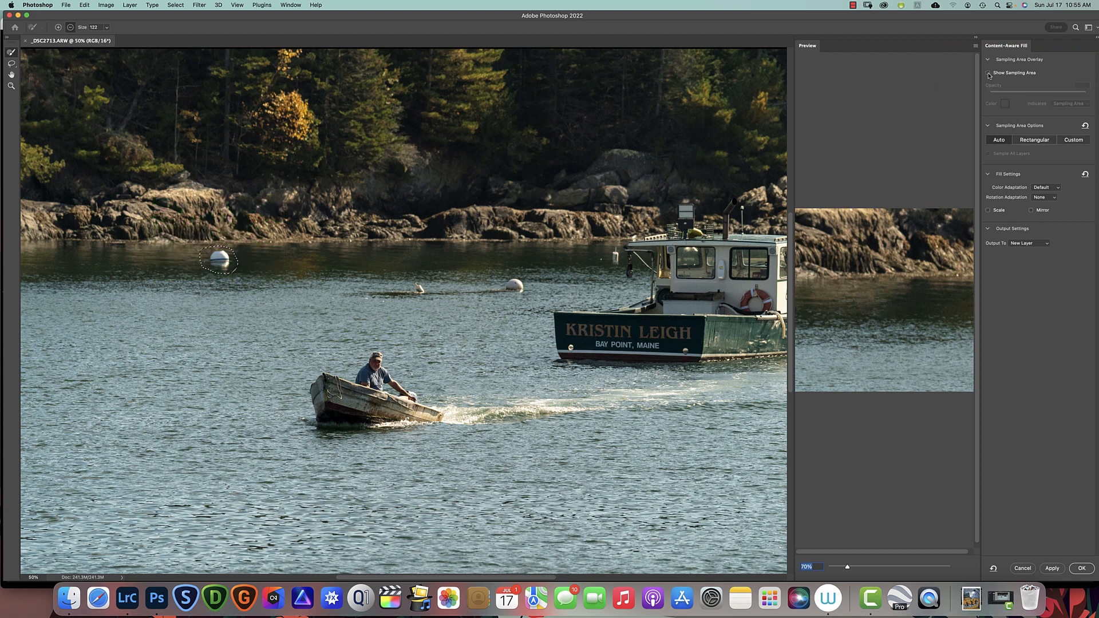
left_click(988, 73)
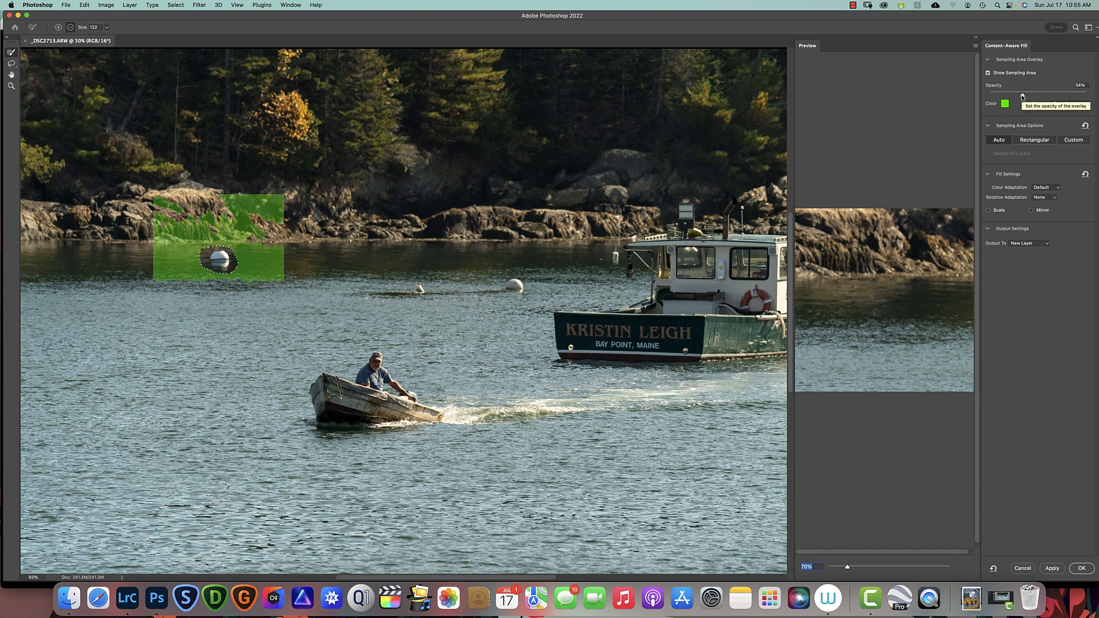
mouse_move(1023, 96)
left_mouse_down()
mouse_move(1070, 98)
mouse_move(1001, 96)
mouse_move(1018, 97)
left_mouse_up()
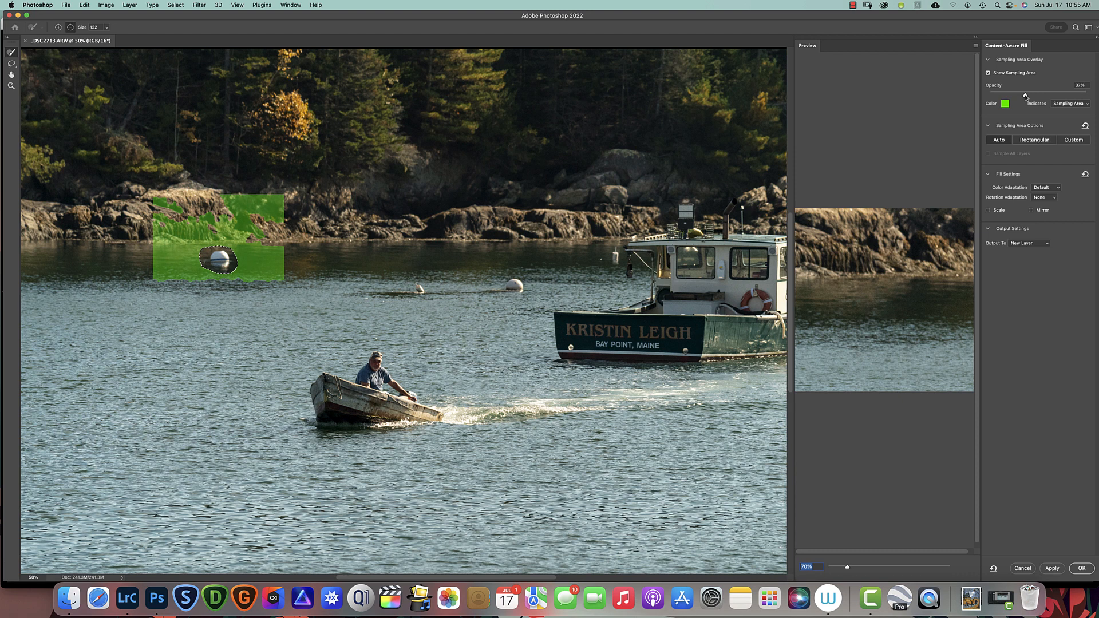
left_click_drag(1028, 96, 1025, 96)
Try a magenta-red color for the sampling area overlay and cancel the color change.
left_click(1005, 104)
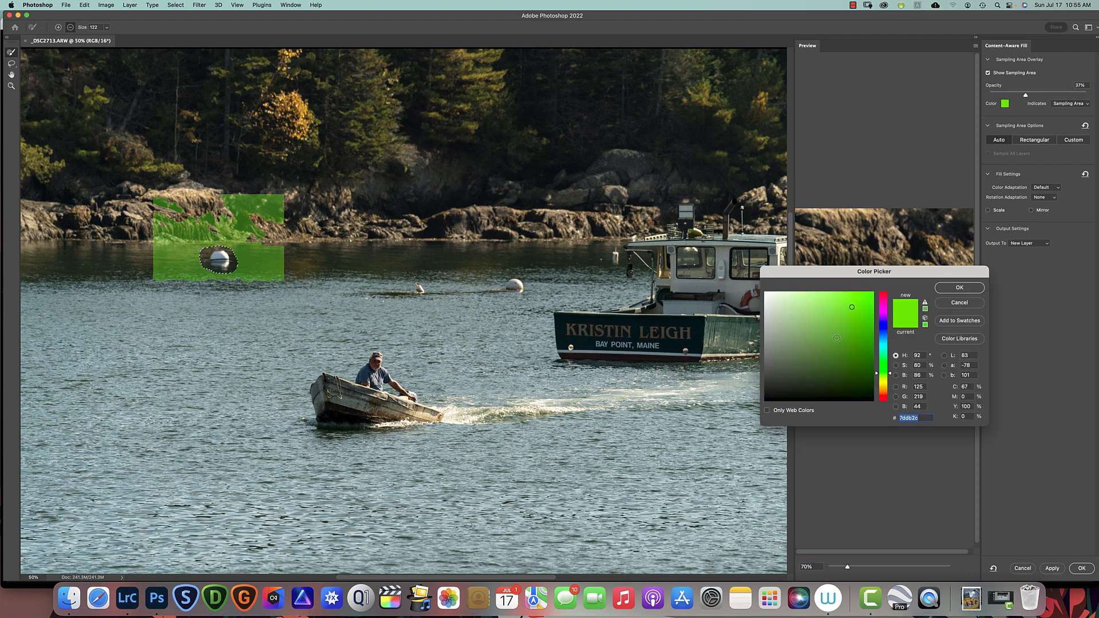
left_click(883, 298)
left_click(851, 331)
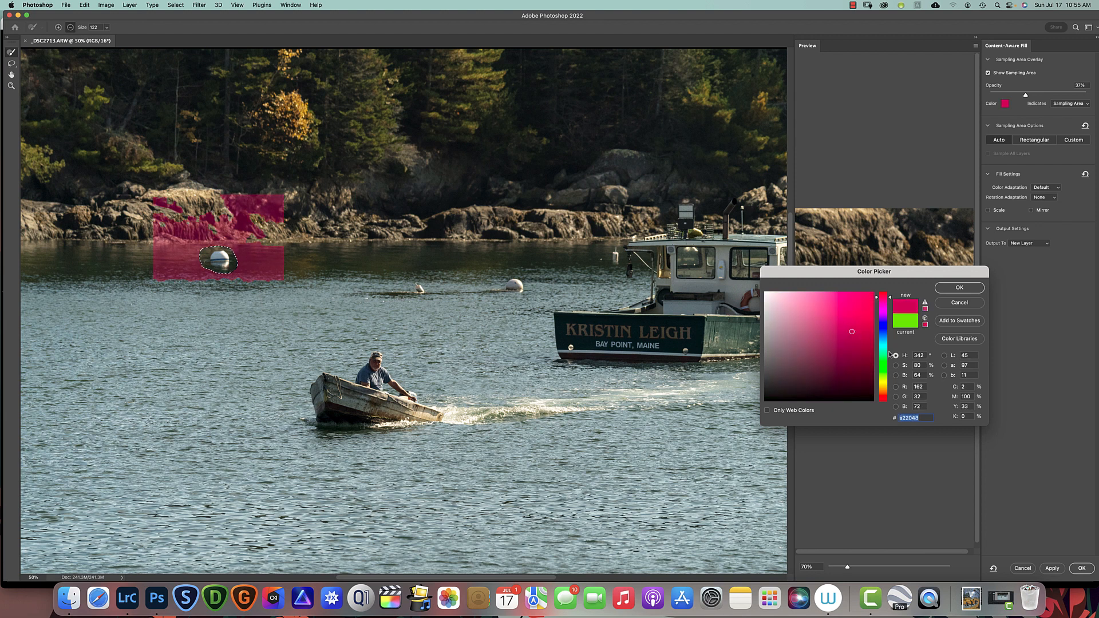
left_click(909, 322)
left_click(953, 302)
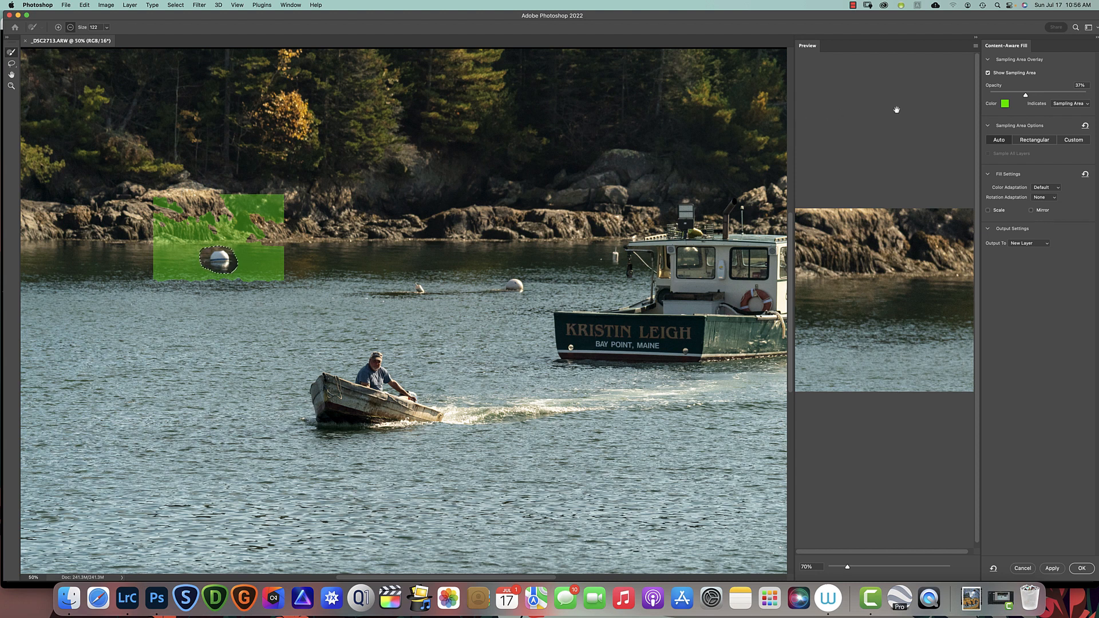
Switch the overlay to indicate the Excluded Area and return it to Sampling Area.
left_click(1069, 104)
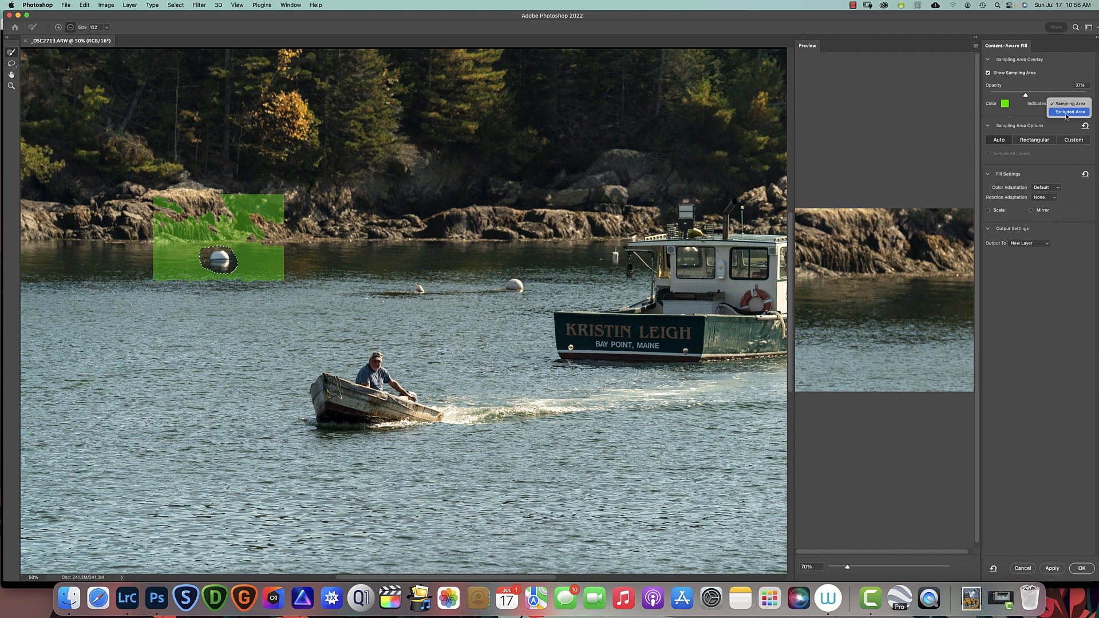
left_click(1070, 112)
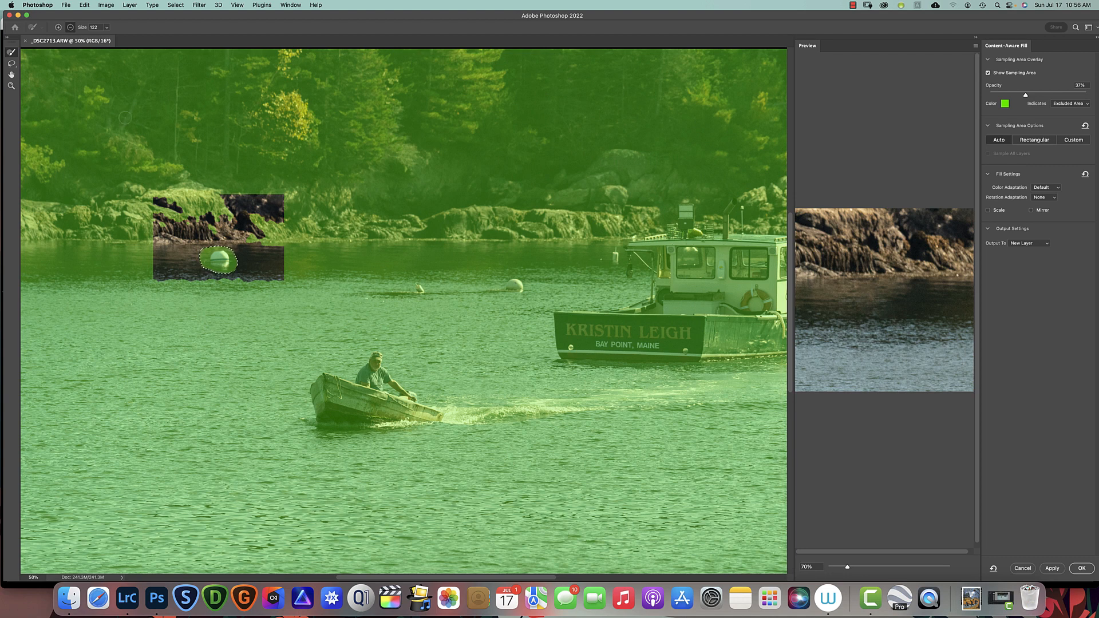
left_click(1069, 104)
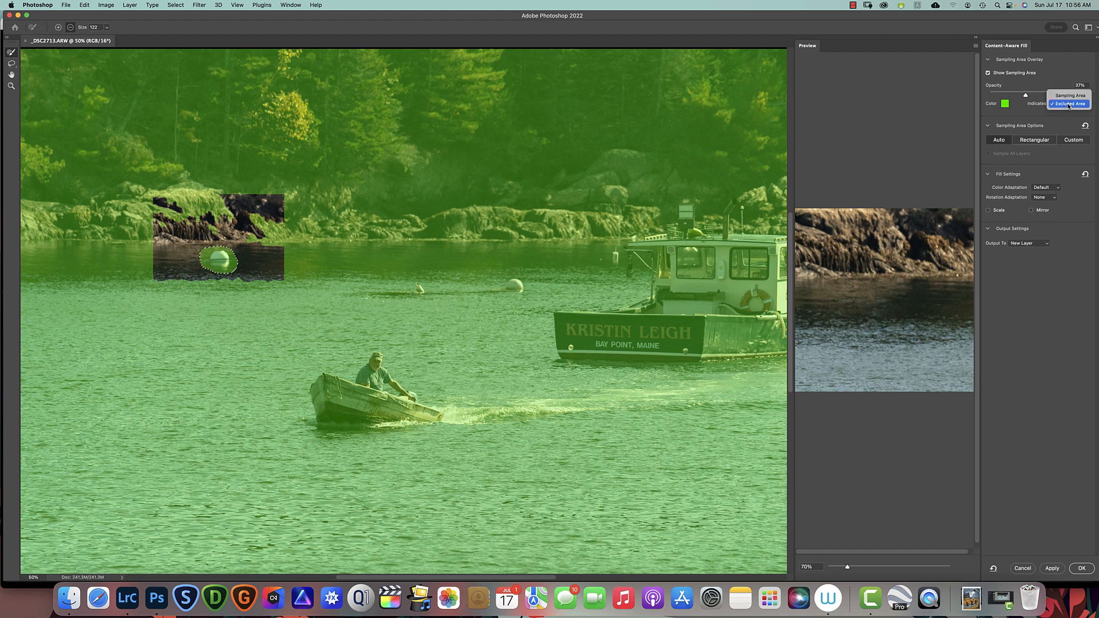
left_click(1069, 96)
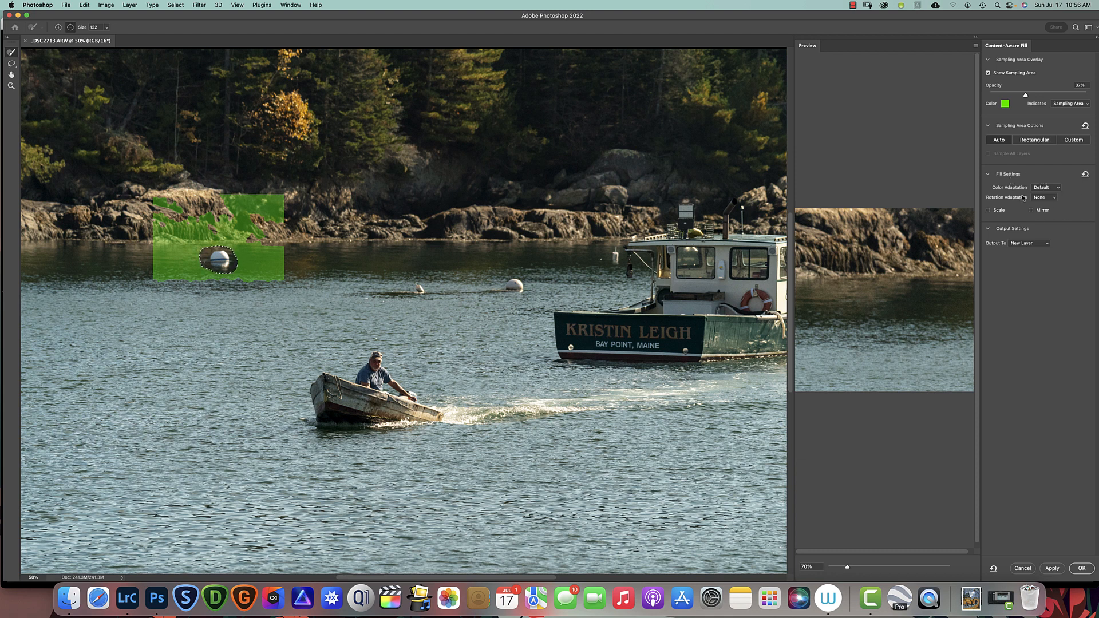
Review the available Color Adaptation, Rotation Adaptation and Output To options for the fill.
left_click(1058, 188)
left_click(1058, 189)
mouse_move(1015, 202)
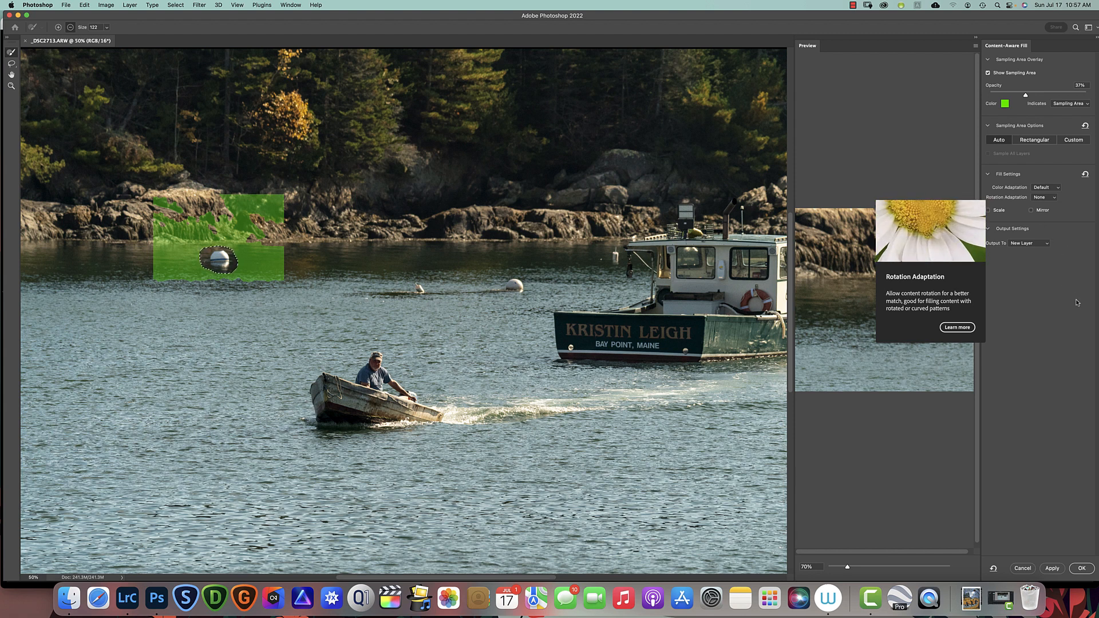
left_click(1040, 243)
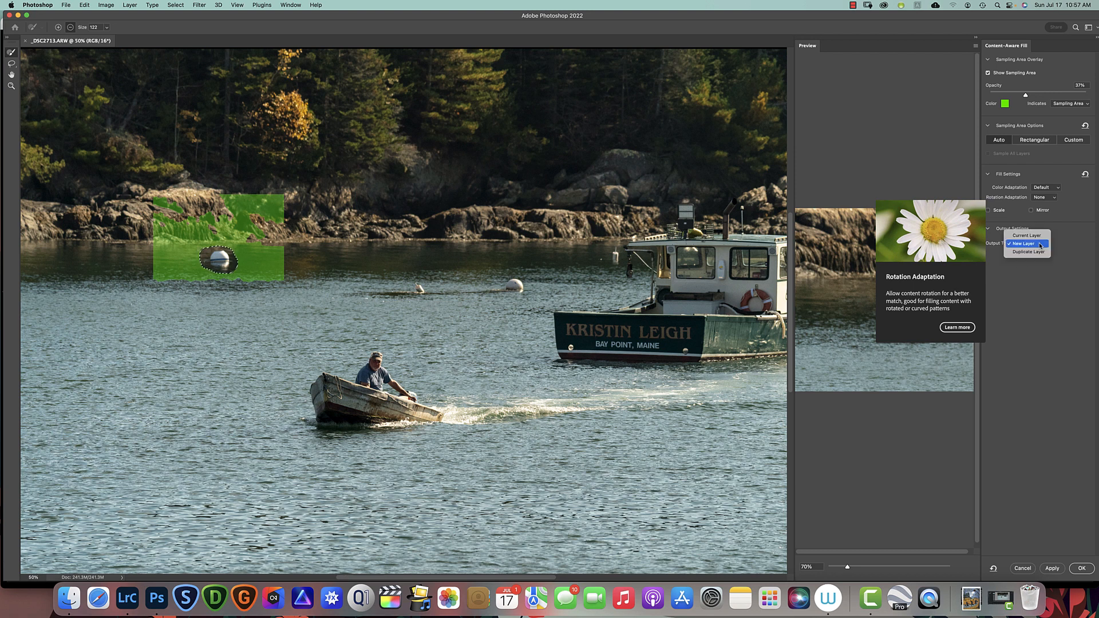
left_click(1030, 292)
left_click(1024, 244)
left_click(1033, 267)
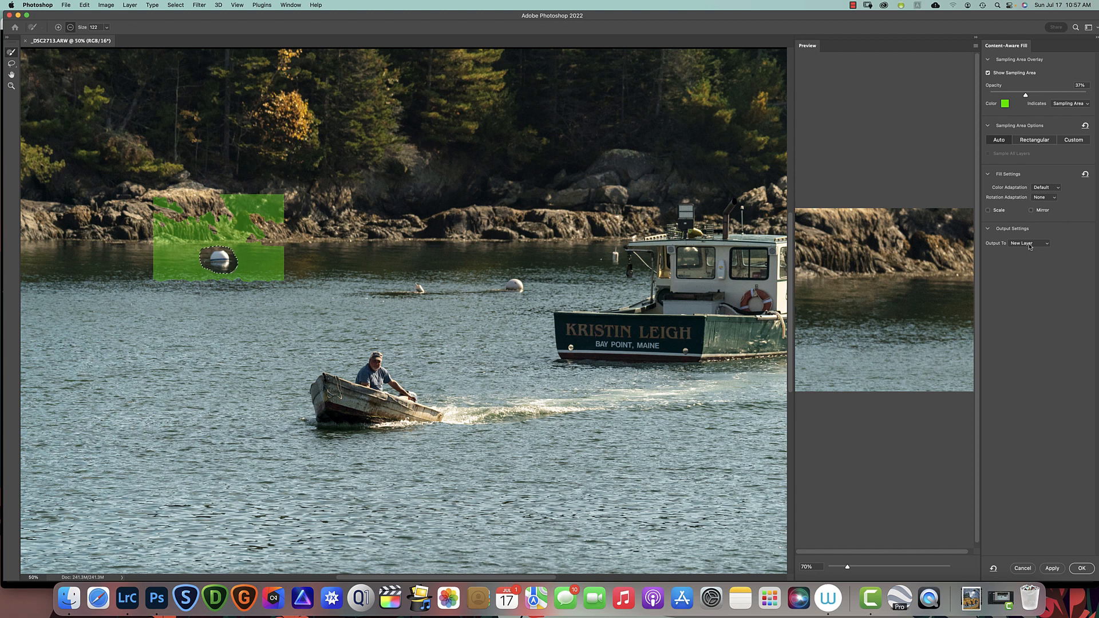
left_click(1029, 245)
left_click(1029, 244)
Examine the buoy selection and the surrounding sampling area at 100% magnification, and return the view to 50%.
scroll(767, 413, "down", 1)
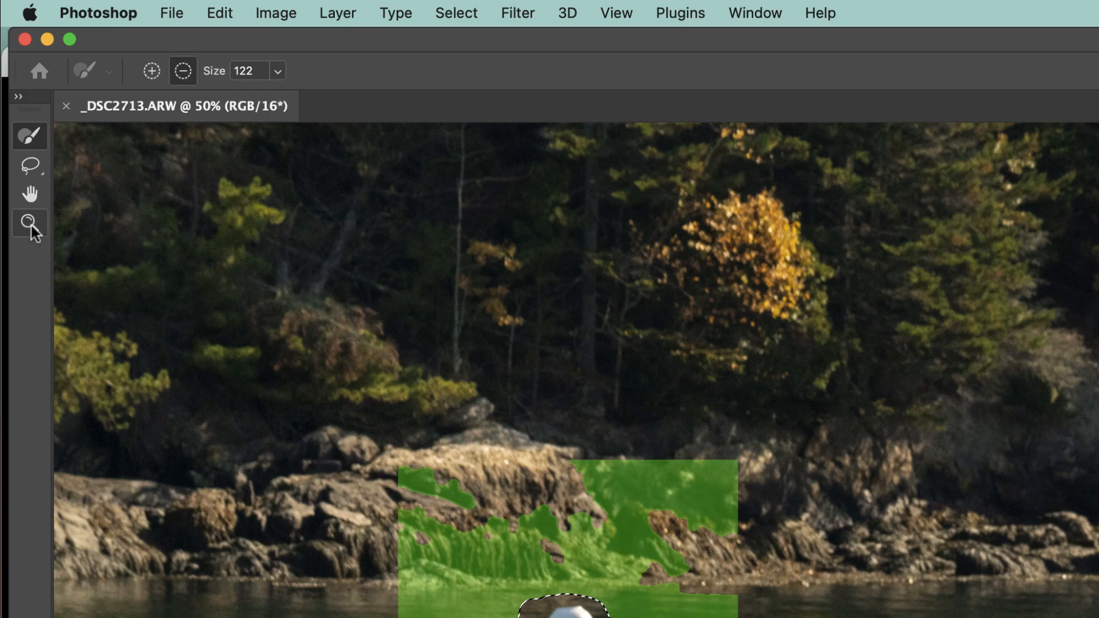
left_click(11, 86)
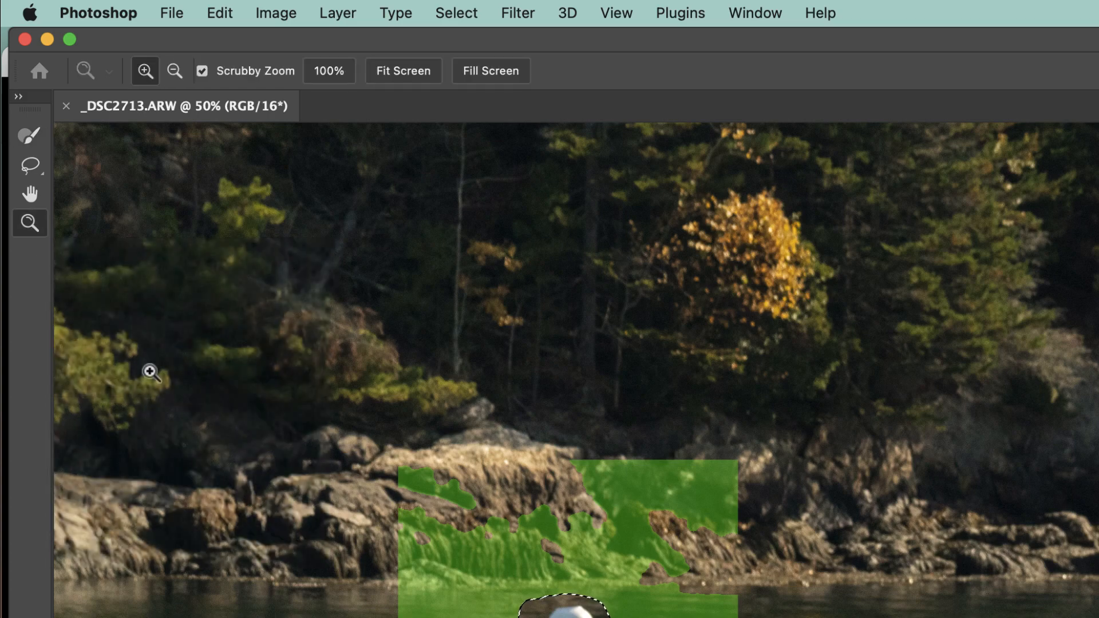
left_click(178, 418)
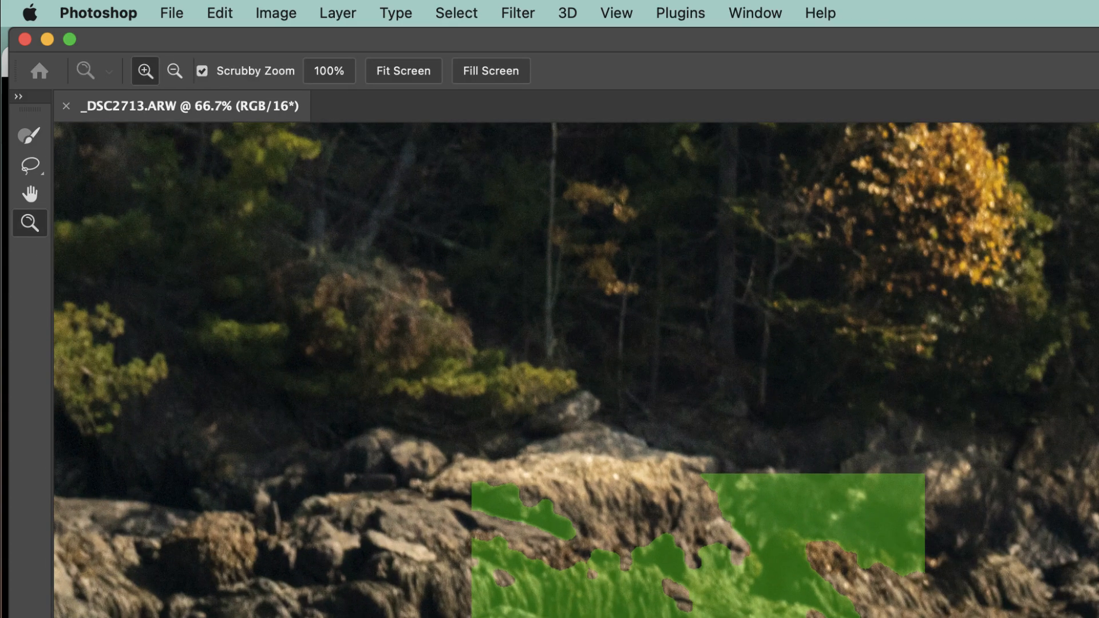
key("super+plus")
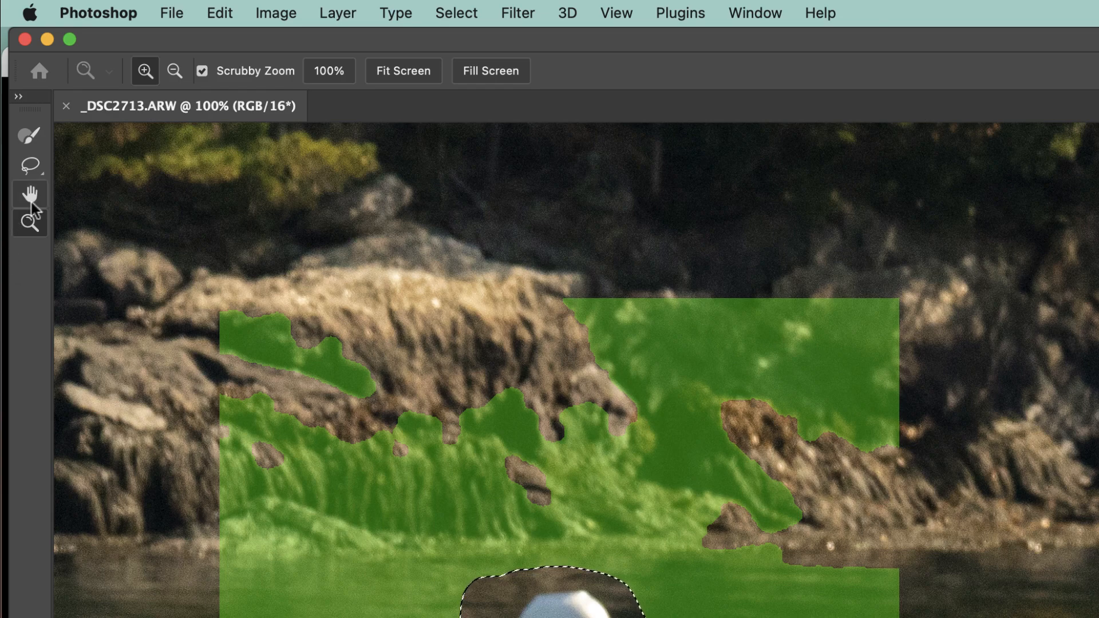
left_click(30, 196)
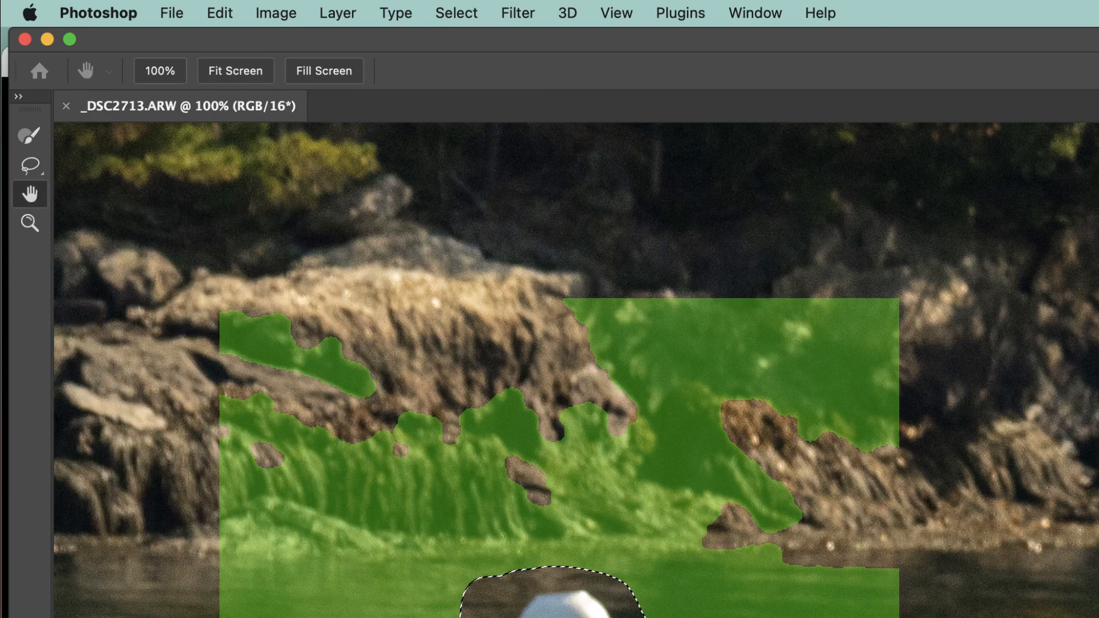
scroll(832, 478, "down", 10)
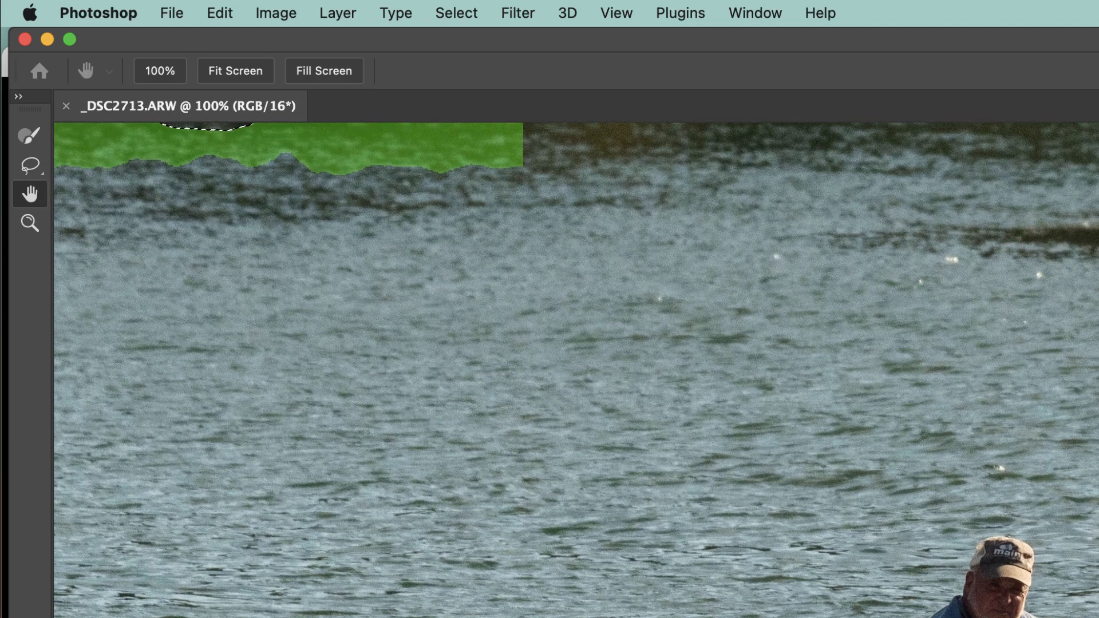
left_click_drag(652, 498, 1031, 595)
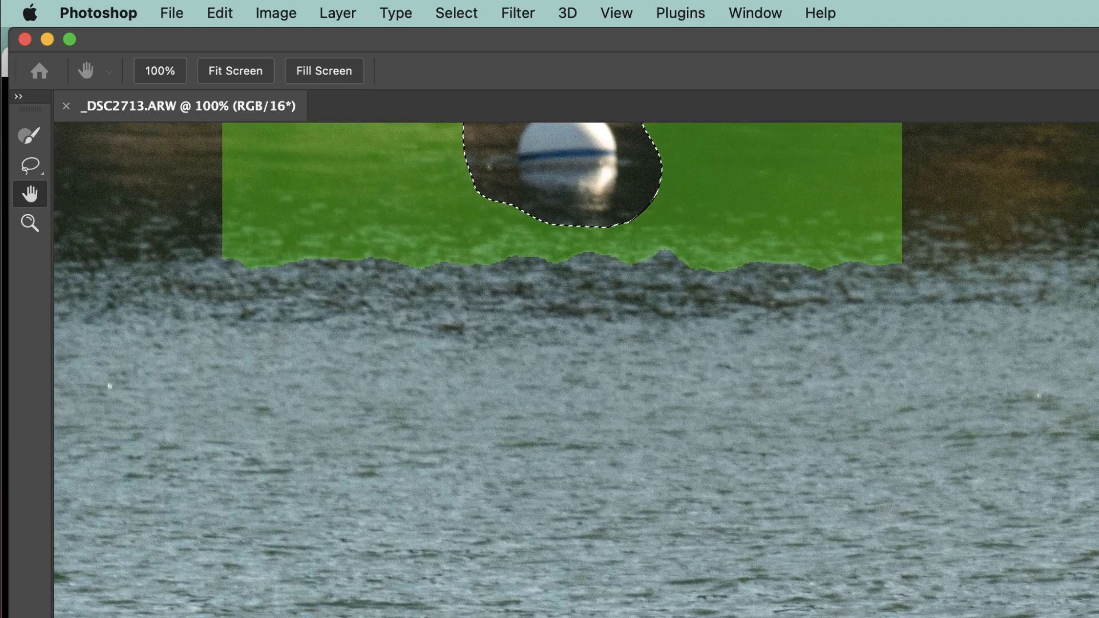
left_click(27, 223)
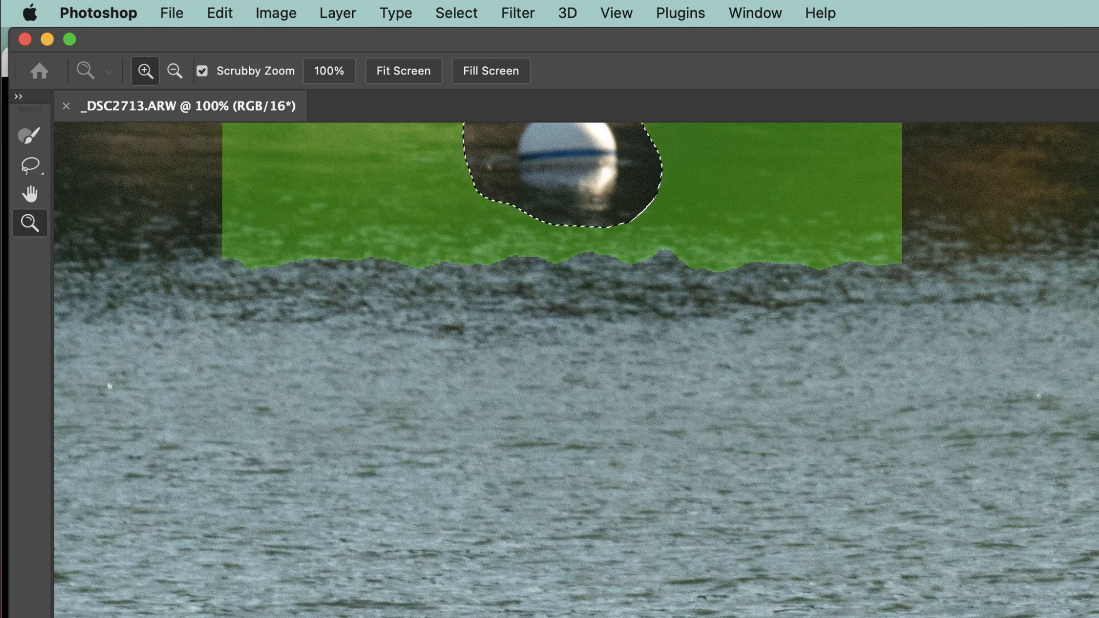
mouse_move(930, 617)
left_mouse_down()
mouse_move(418, 617)
mouse_move(964, 610)
mouse_move(442, 617)
mouse_move(739, 617)
mouse_move(702, 617)
left_mouse_up()
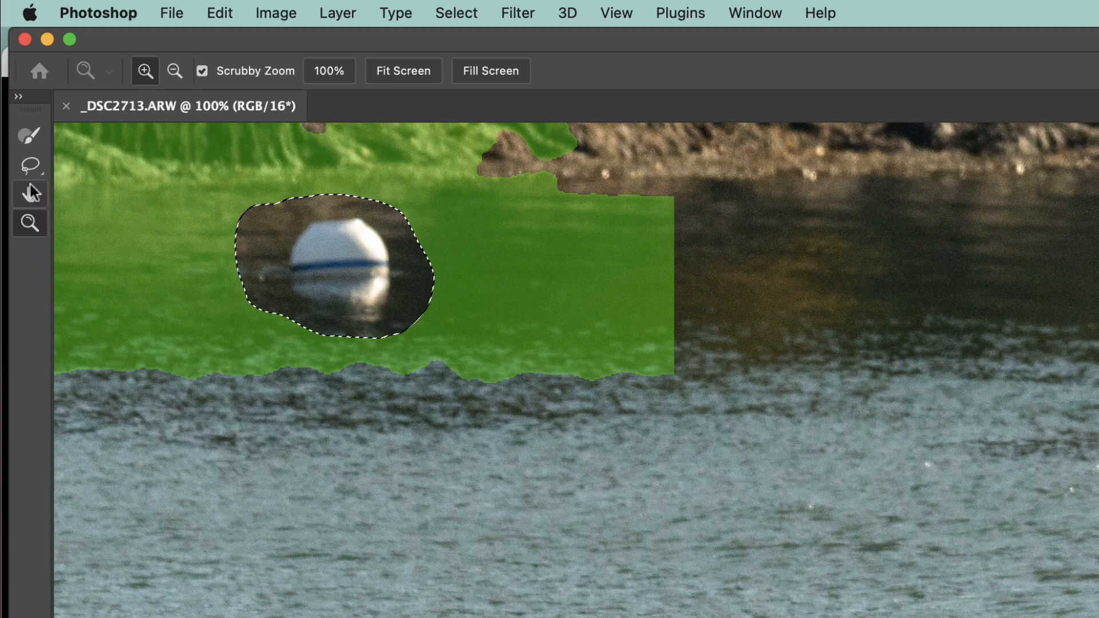
left_click(30, 166)
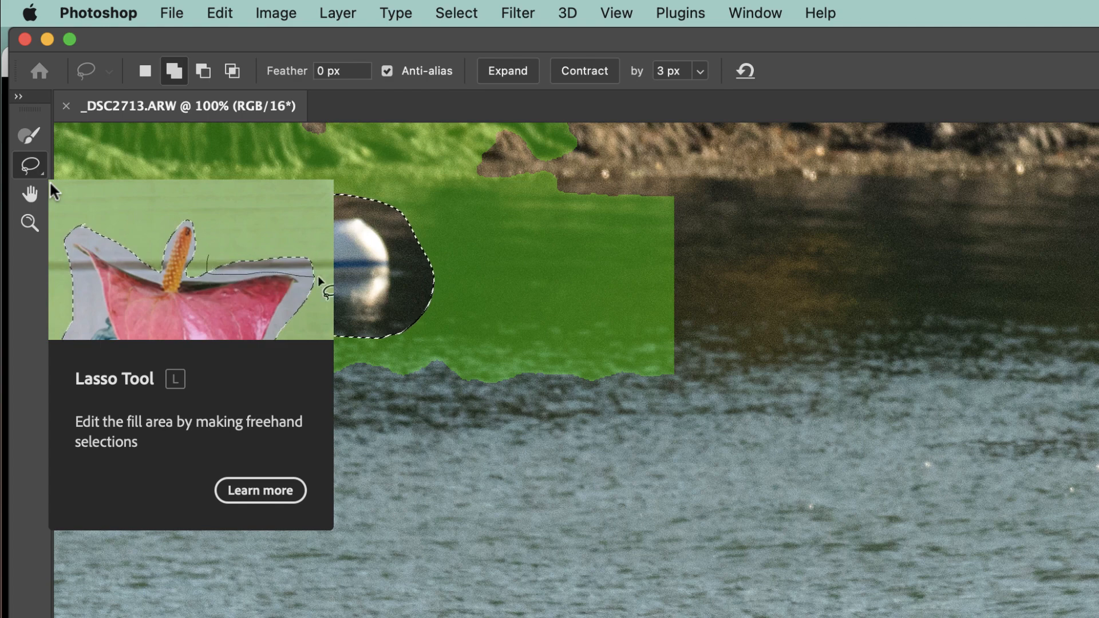
key("super+minus")
key("super+minus")
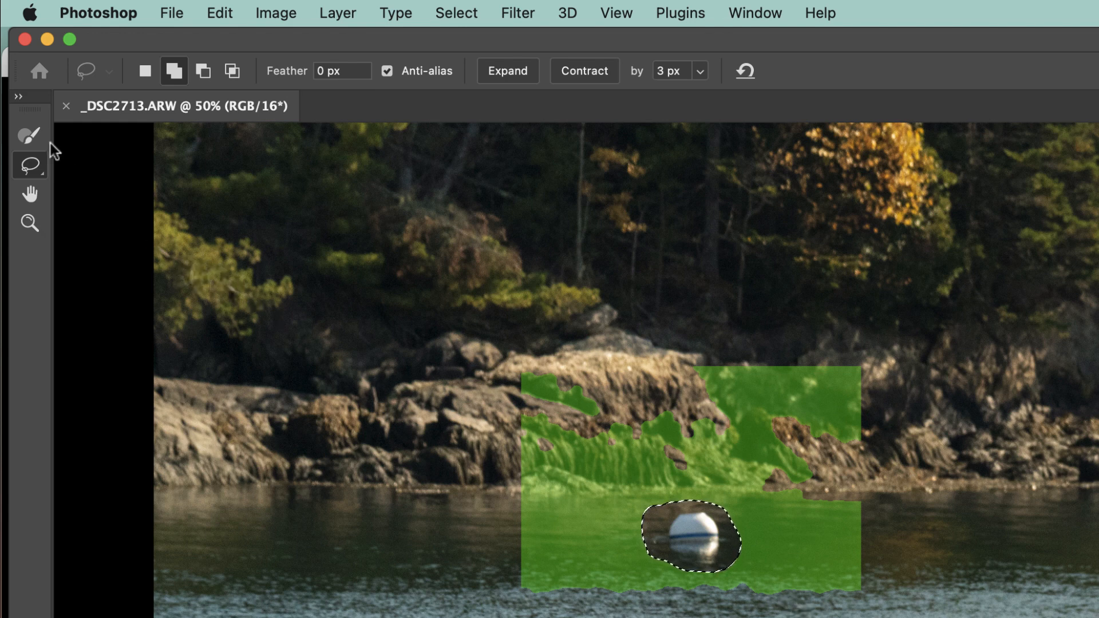
Brush the shoreline rocks out of the sampling area and extend it into the water below the large buoy, using brush size 122.
left_click(30, 136)
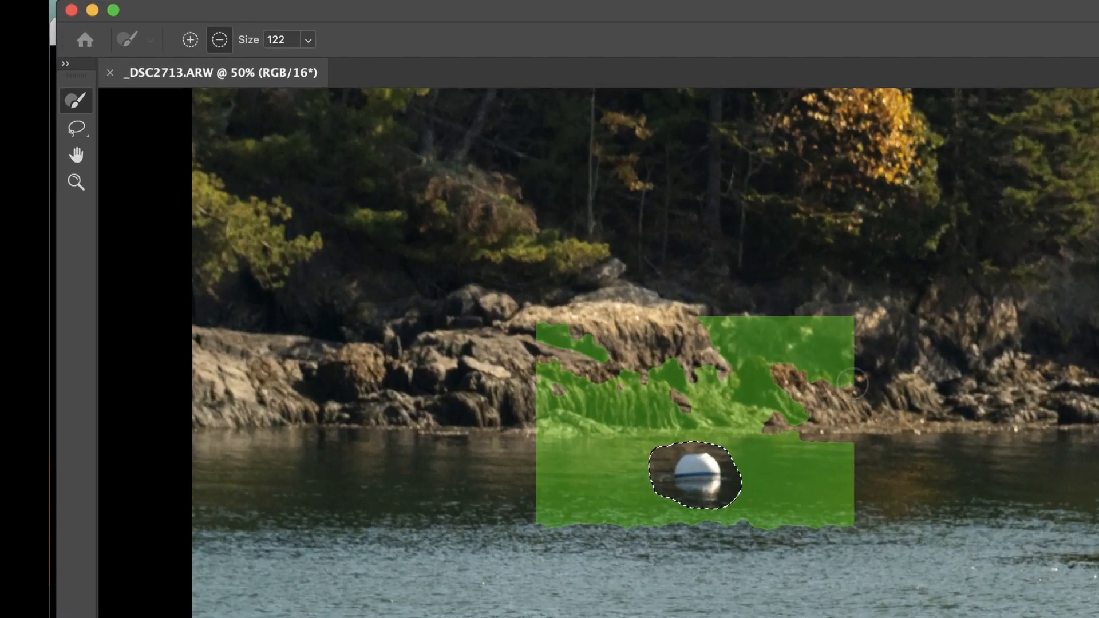
mouse_move(397, 199)
left_mouse_down()
mouse_move(395, 170)
mouse_move(267, 171)
left_mouse_up()
mouse_move(646, 374)
left_mouse_down()
mouse_move(598, 367)
mouse_move(606, 395)
mouse_move(596, 418)
mouse_move(814, 424)
mouse_move(819, 441)
mouse_move(618, 449)
mouse_move(809, 387)
mouse_move(666, 383)
mouse_move(771, 397)
mouse_move(870, 432)
mouse_move(869, 446)
mouse_move(618, 449)
mouse_move(910, 444)
left_mouse_up()
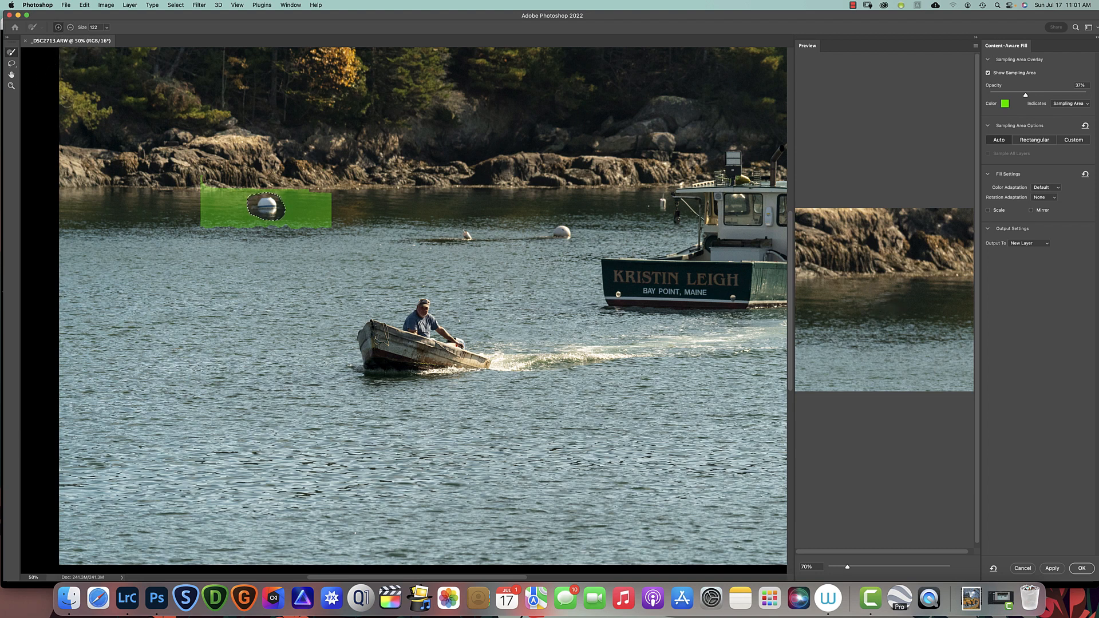
mouse_move(203, 223)
left_mouse_down()
mouse_move(322, 225)
mouse_move(327, 237)
mouse_move(206, 239)
left_mouse_up()
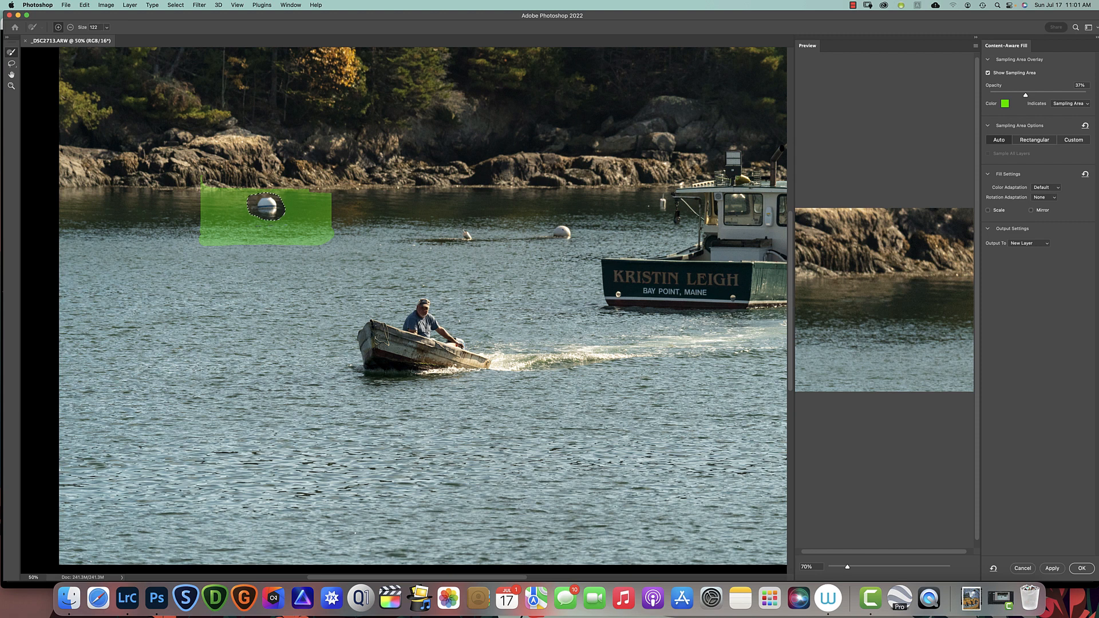
Add the small buoy on the water above the rowboat to the fill area with a freehand lasso.
scroll(480, 261, "left", 2)
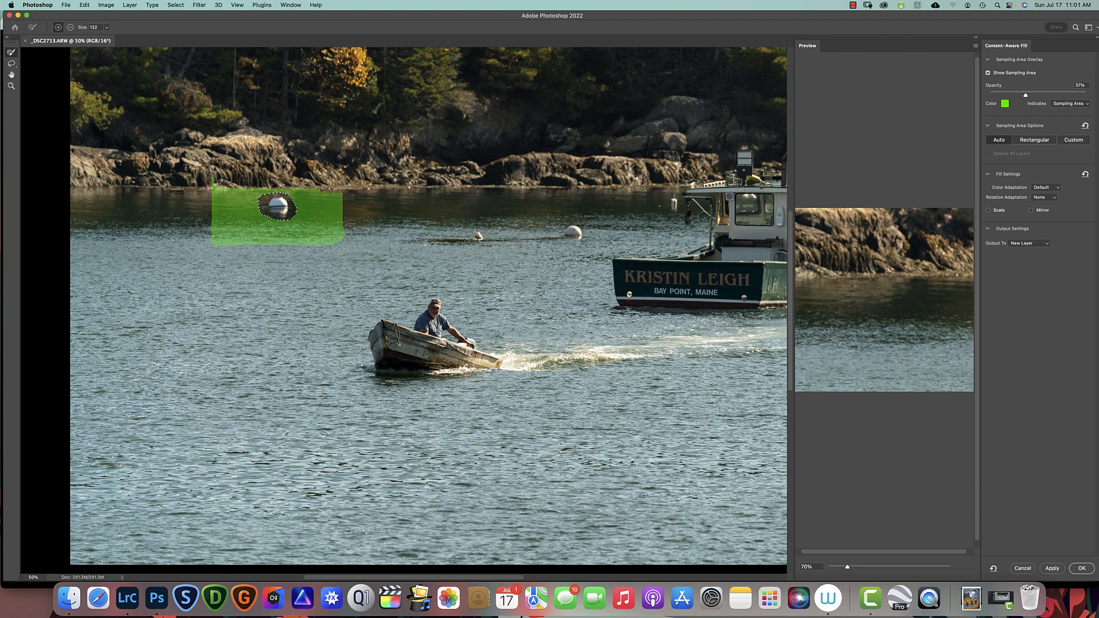
left_click(12, 64)
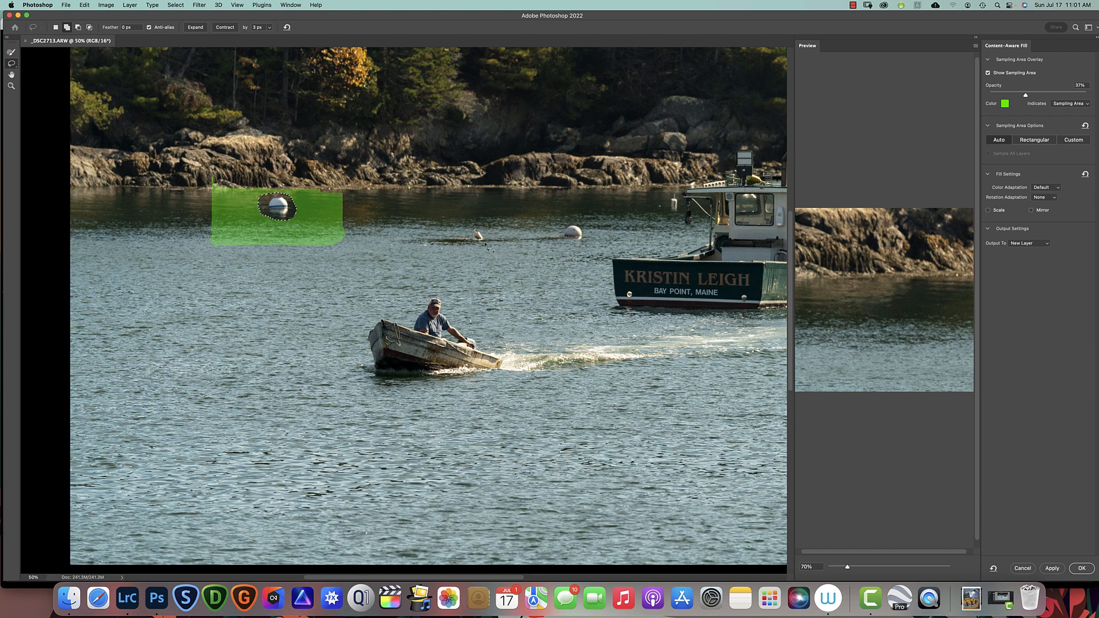
mouse_move(487, 239)
left_mouse_down()
mouse_move(473, 224)
mouse_move(457, 246)
left_mouse_up()
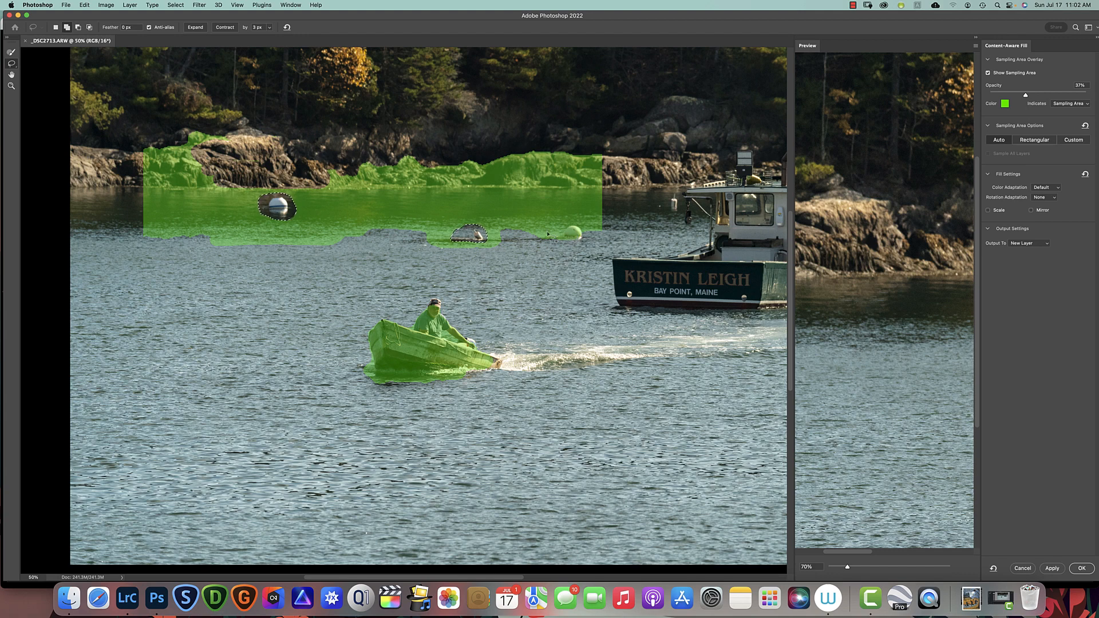
Brush the round buoy near the lobster boat's stern out of the sampling area and apply the fill to the two selected buoys.
left_click(10, 54)
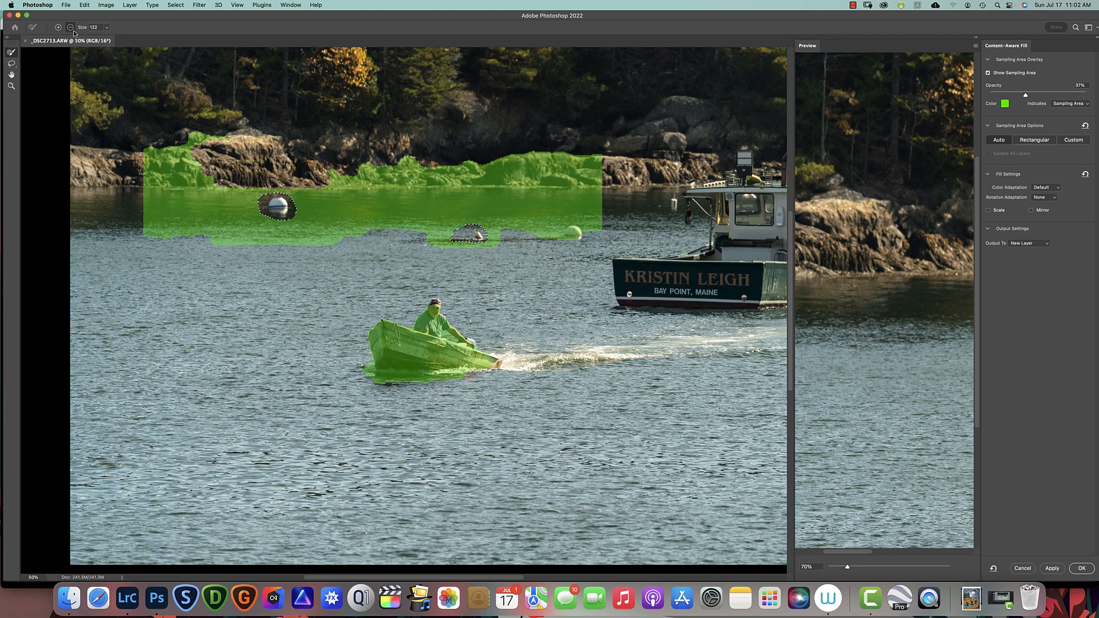
mouse_move(574, 234)
left_mouse_down()
mouse_move(557, 232)
mouse_move(600, 229)
left_mouse_up()
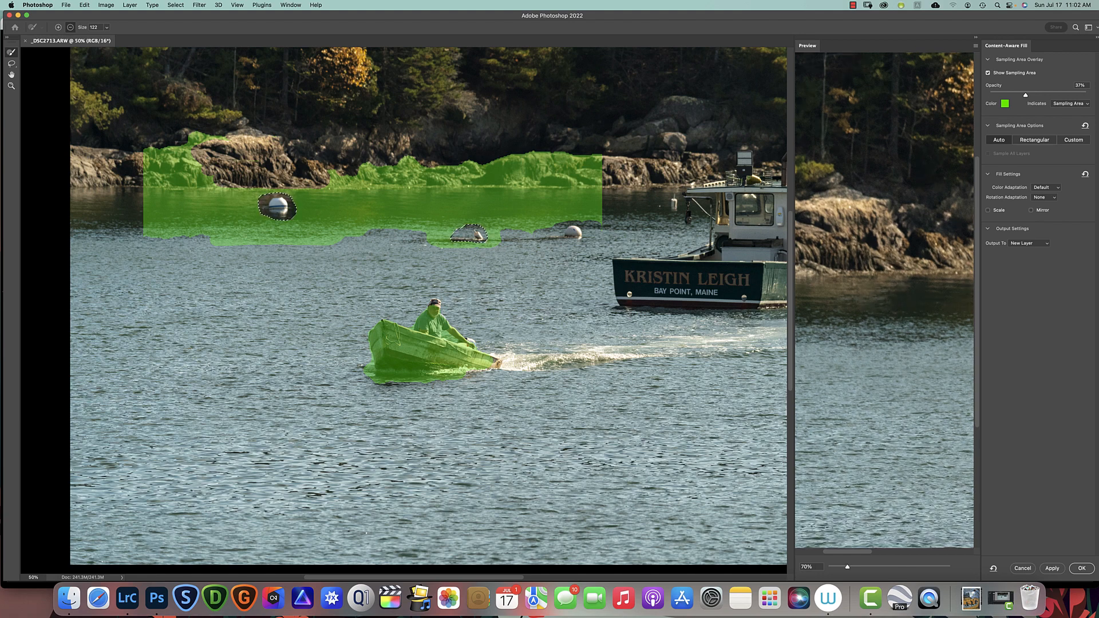
left_click(1052, 568)
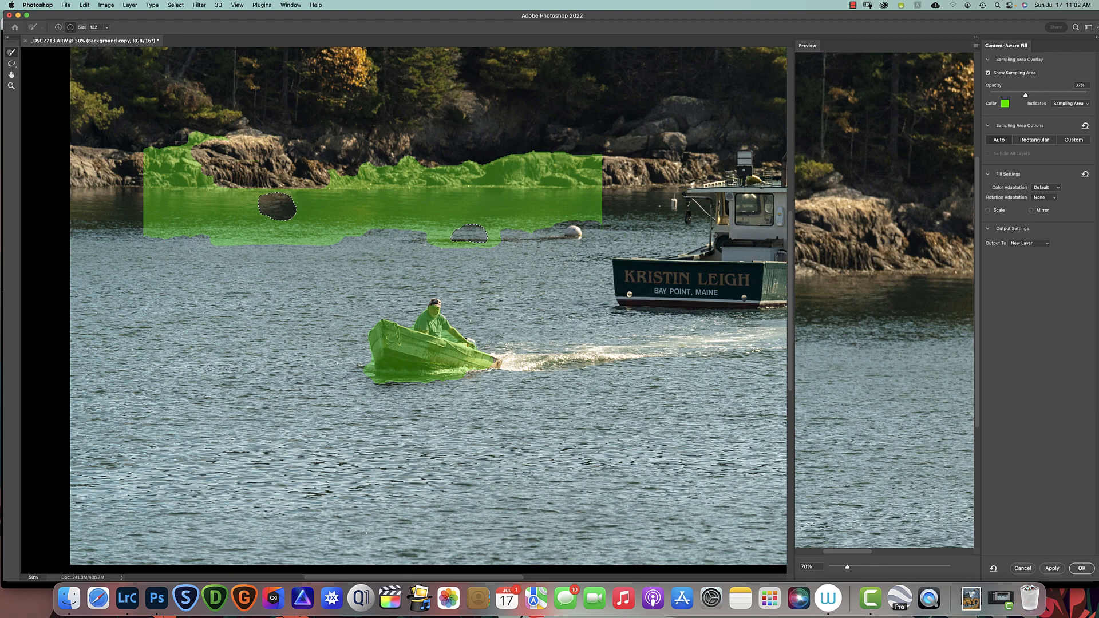
Lasso the round buoy near the lobster boat's stern as the fill area and inspect its fill in an enlarged preview.
left_click(11, 64)
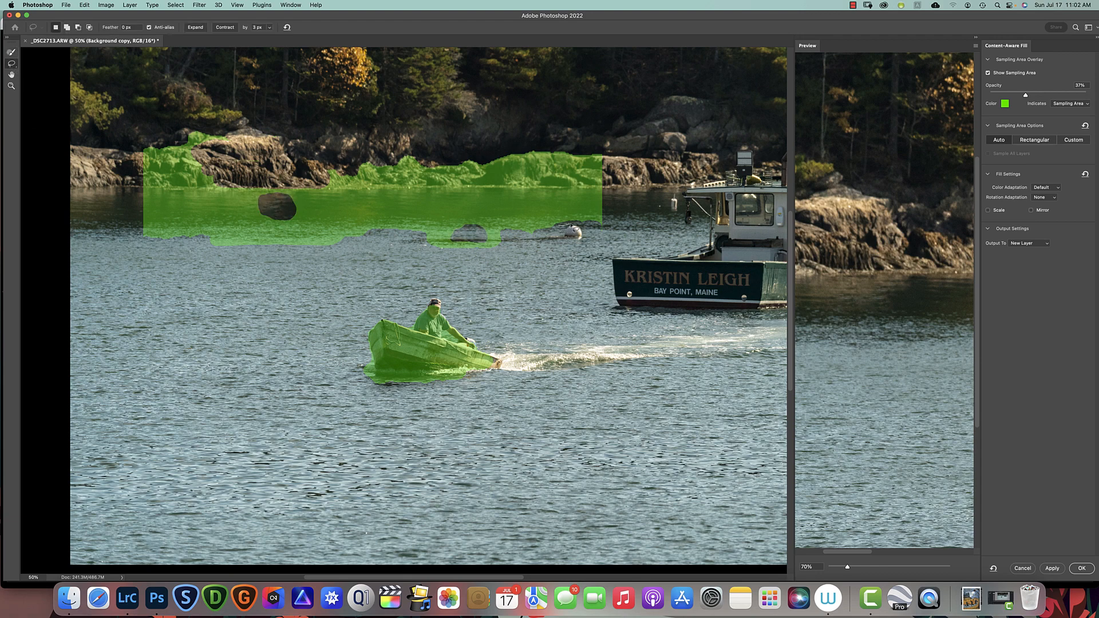
mouse_move(566, 224)
left_mouse_down()
mouse_move(589, 233)
mouse_move(571, 244)
mouse_move(550, 232)
left_mouse_up()
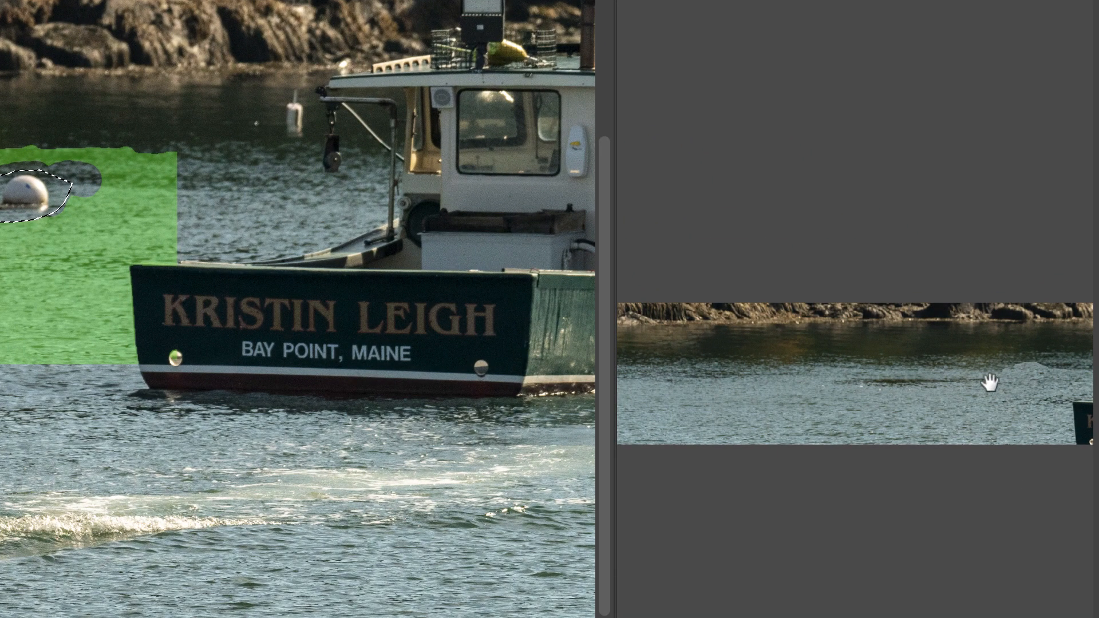
left_click_drag(893, 617, 939, 617)
left_click_drag(940, 462, 635, 454)
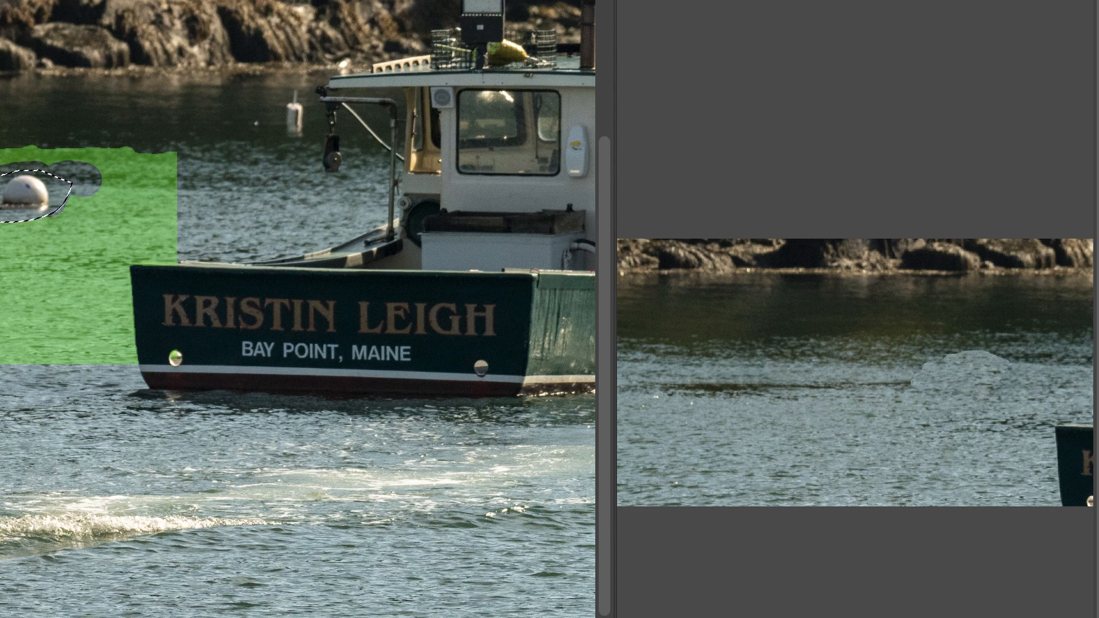
Try refining the round buoy's sampling area by excluding the lobster boat's stern and adding the darker water above the buoy.
mouse_move(192, 226)
left_mouse_down()
mouse_move(147, 254)
mouse_move(133, 284)
mouse_move(123, 372)
left_mouse_up()
mouse_move(140, 271)
left_mouse_down()
mouse_move(147, 235)
mouse_move(83, 308)
mouse_move(76, 362)
mouse_move(89, 329)
left_mouse_up()
mouse_move(150, 236)
left_mouse_down()
mouse_move(172, 163)
mouse_move(142, 159)
left_mouse_up()
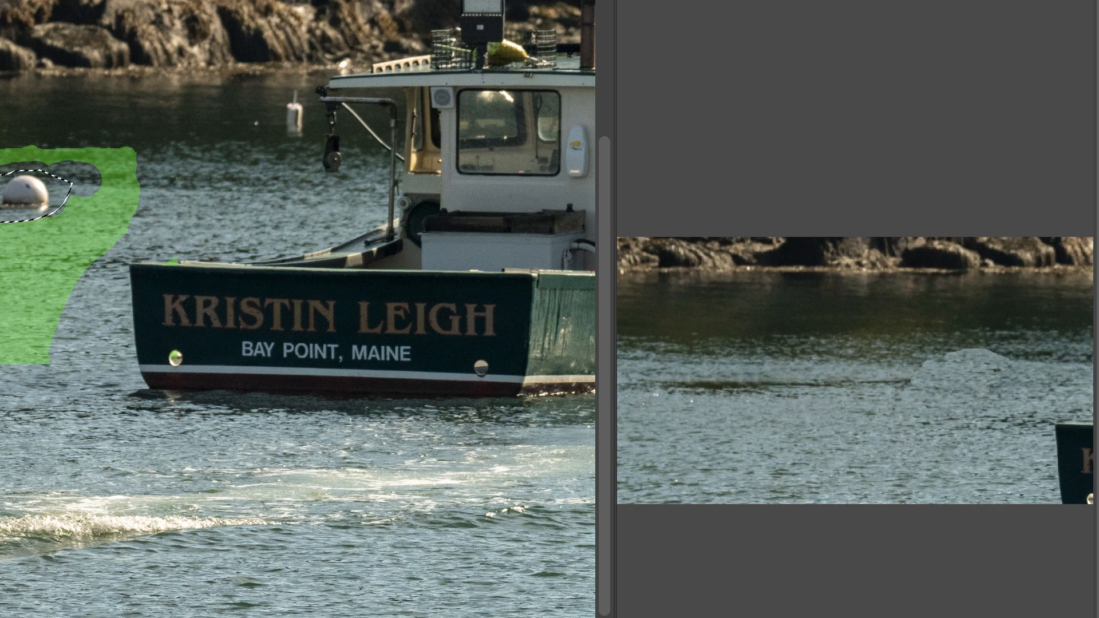
left_click_drag(122, 133, 5, 127)
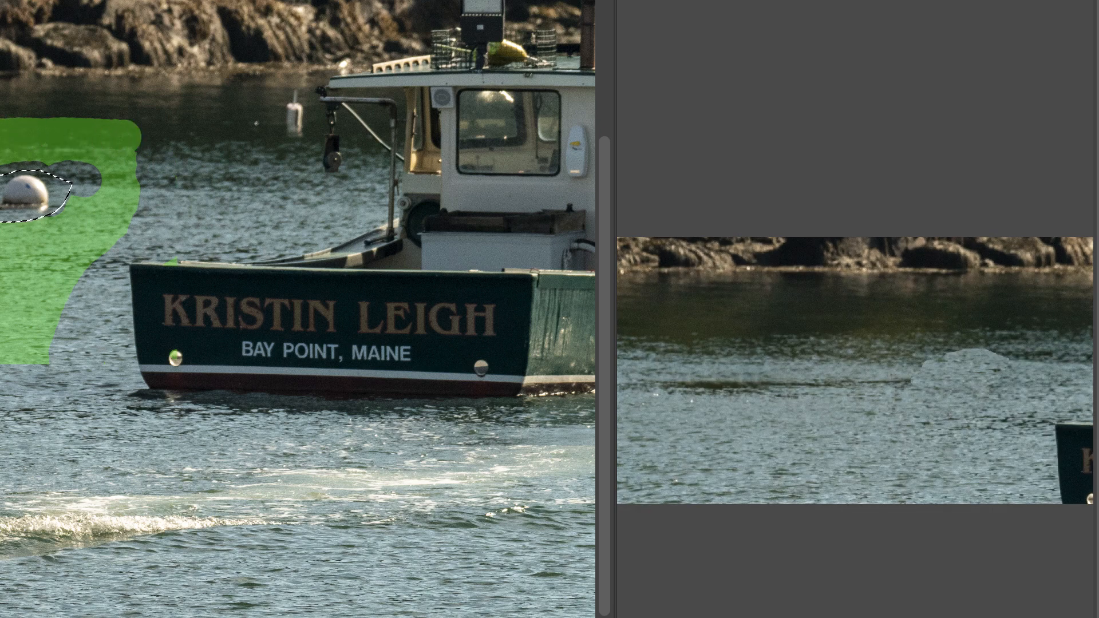
mouse_move(121, 166)
left_mouse_down()
mouse_move(63, 169)
mouse_move(26, 154)
mouse_move(4, 168)
left_mouse_up()
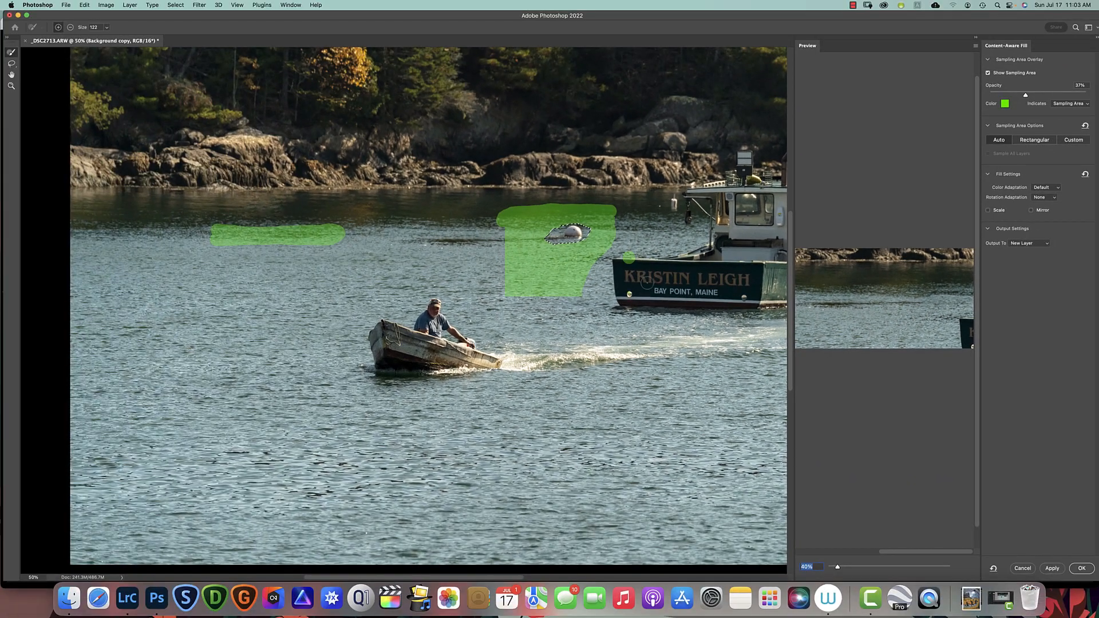
left_click(70, 28)
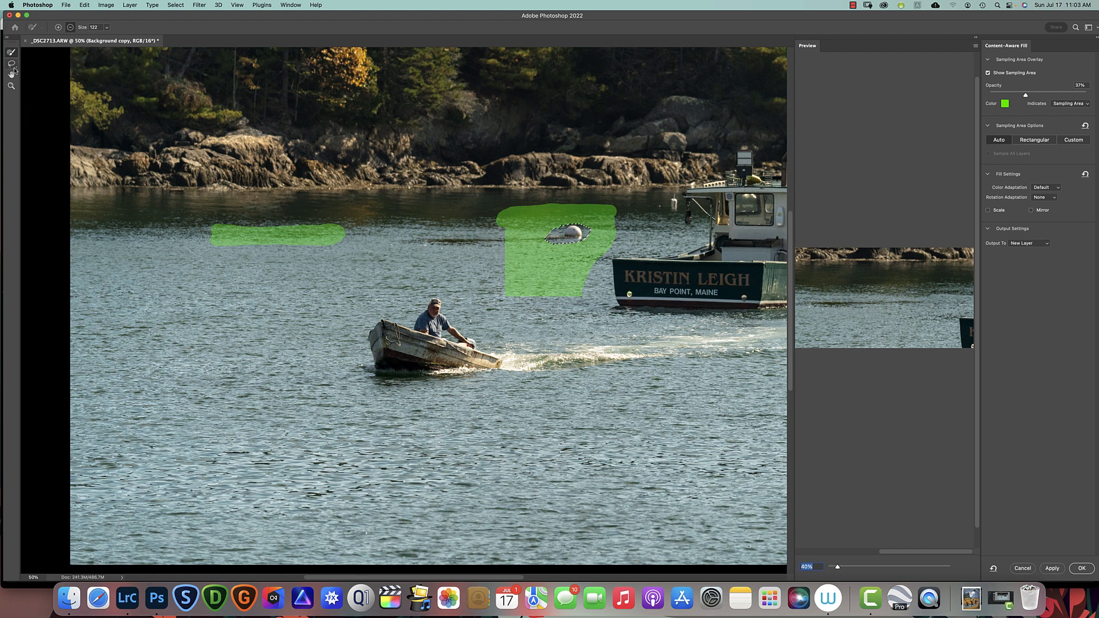
Lasso the small buoy beside the lobster boat's cabin, limit its sampling area to the water away from the boat, and commit the fill.
left_click(12, 64)
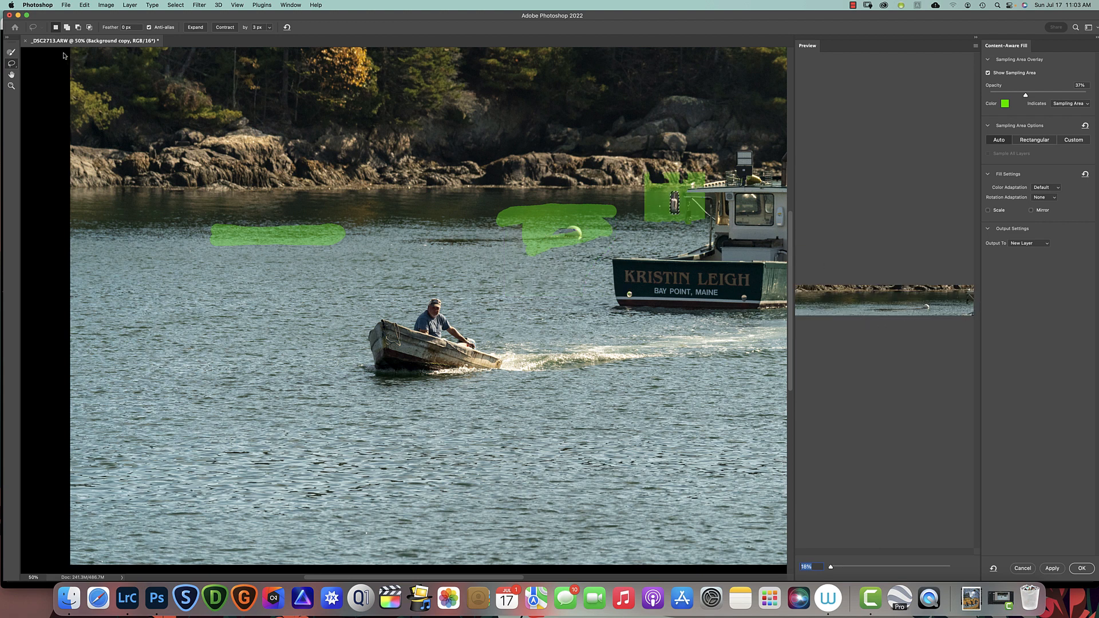
left_click(11, 52)
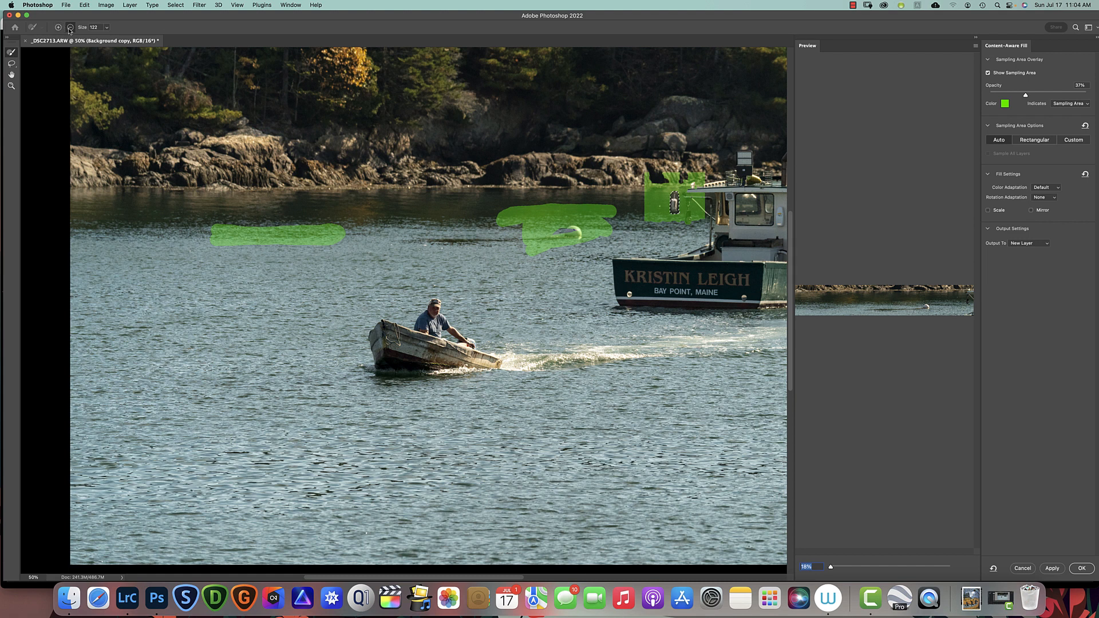
mouse_move(692, 222)
left_mouse_down()
mouse_move(694, 177)
mouse_move(691, 223)
left_mouse_up()
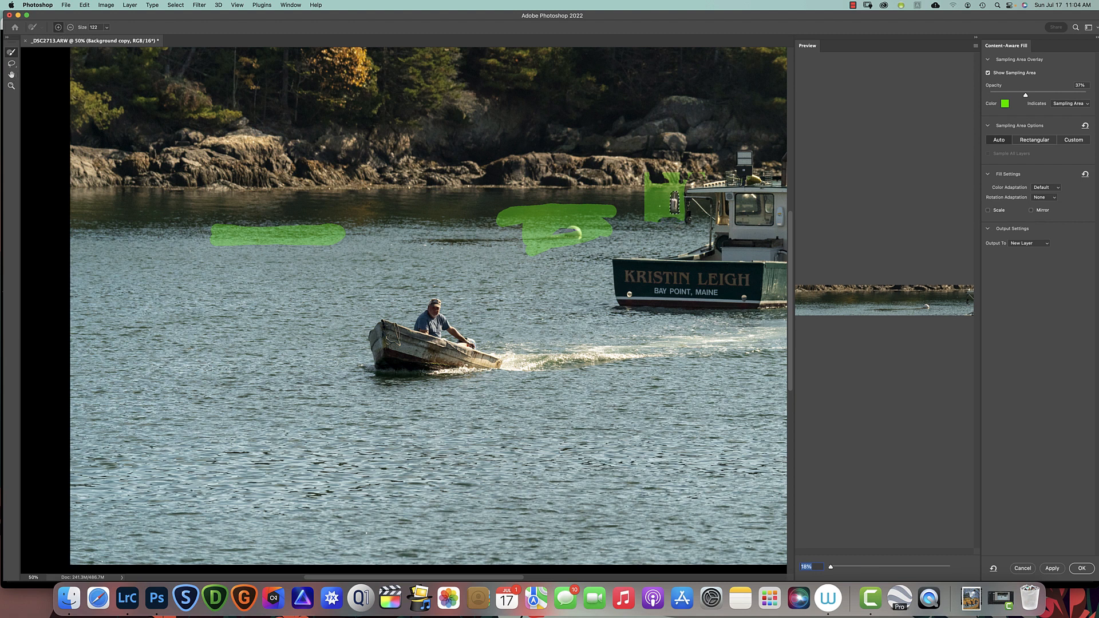
mouse_move(633, 201)
left_mouse_down()
mouse_move(652, 224)
mouse_move(673, 225)
left_mouse_up()
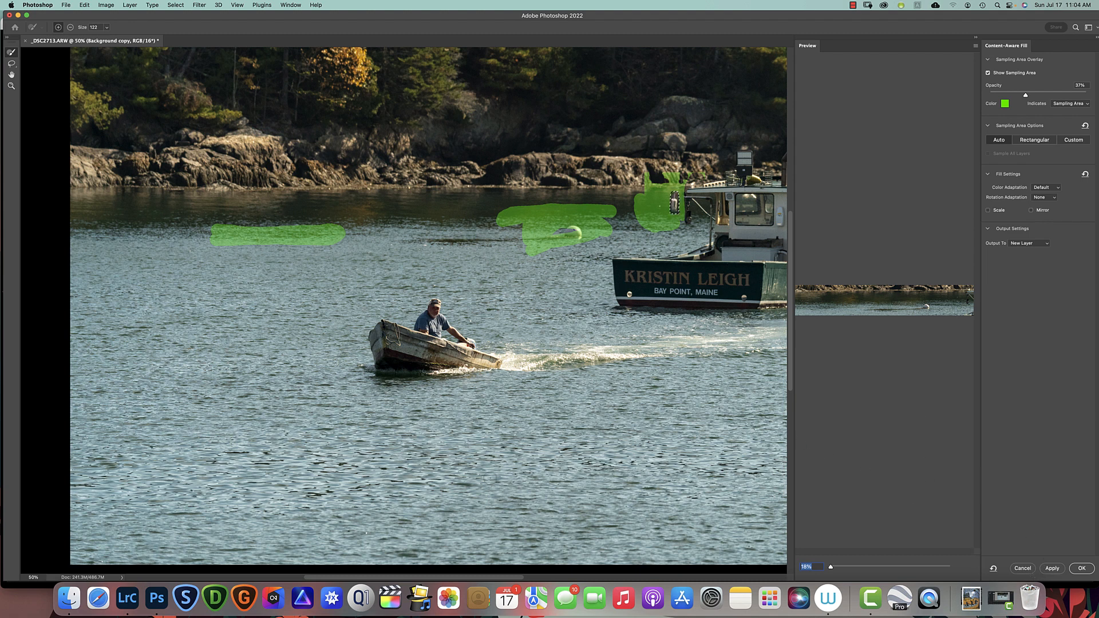
left_click(1081, 568)
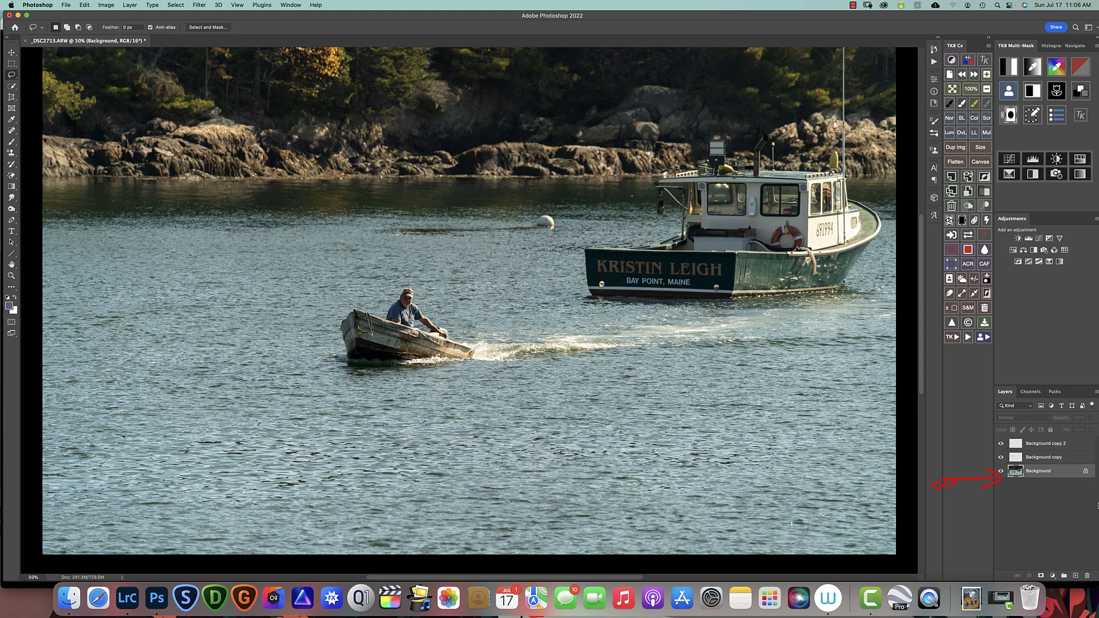
Select the Background layer and lasso the remaining round buoy near the lobster boat's stern.
left_click(1034, 458)
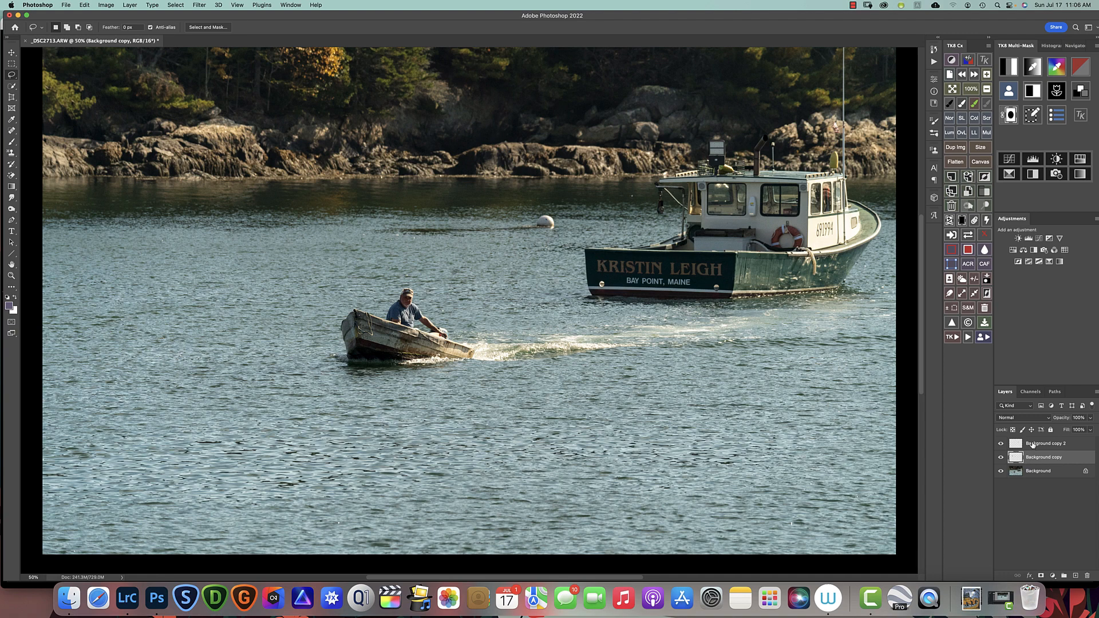
left_click(1033, 445)
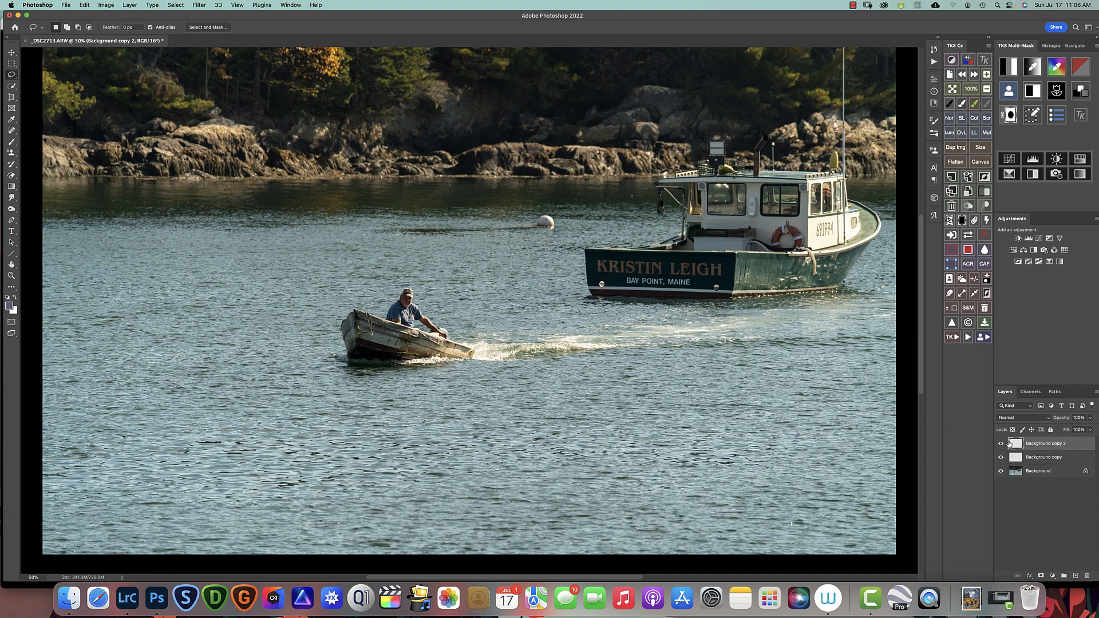
left_click(1034, 474)
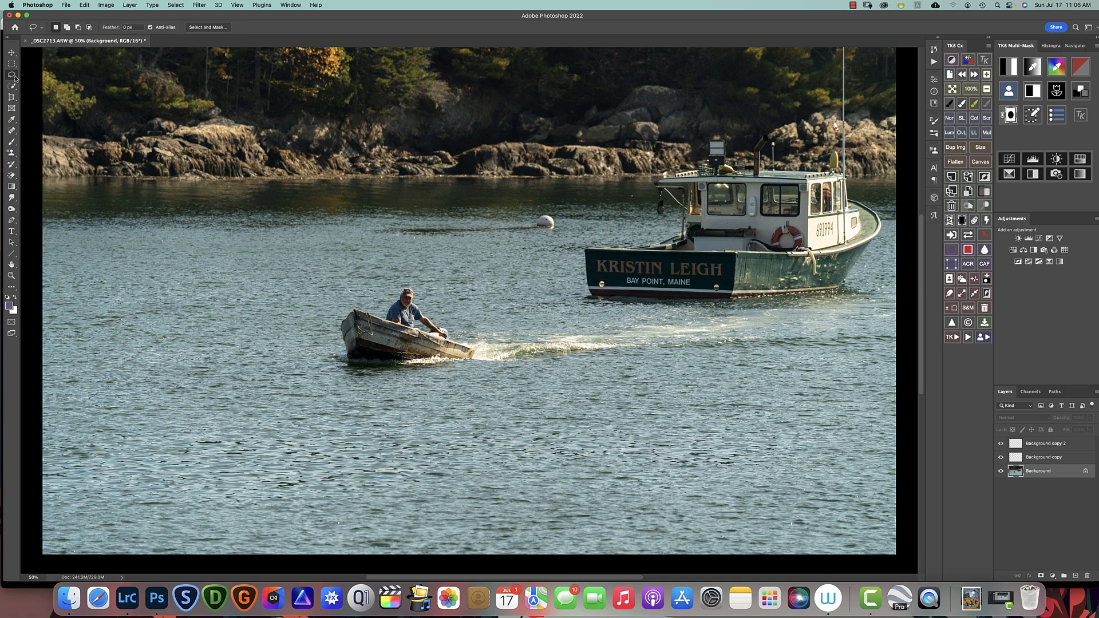
mouse_move(541, 209)
left_mouse_down()
mouse_move(521, 217)
mouse_move(516, 236)
mouse_move(564, 225)
mouse_move(554, 209)
mouse_move(536, 209)
left_mouse_up()
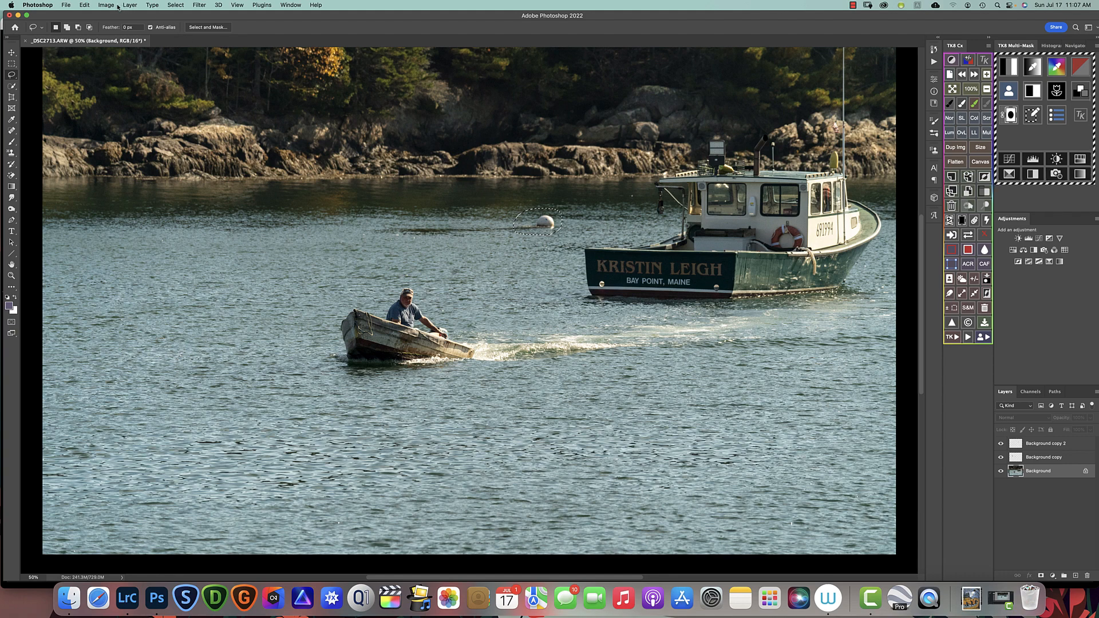
Replace the selected buoy with Content-Aware Fill on a new layer, brushing the lobster boat's stern out of the sampling area.
left_click(81, 5)
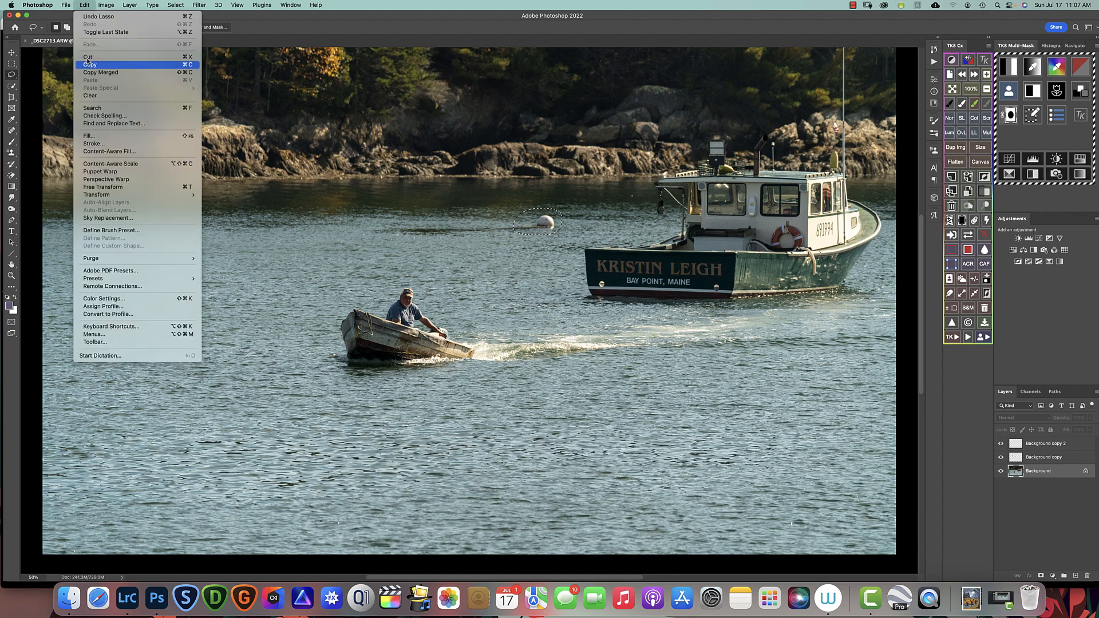
left_click(113, 152)
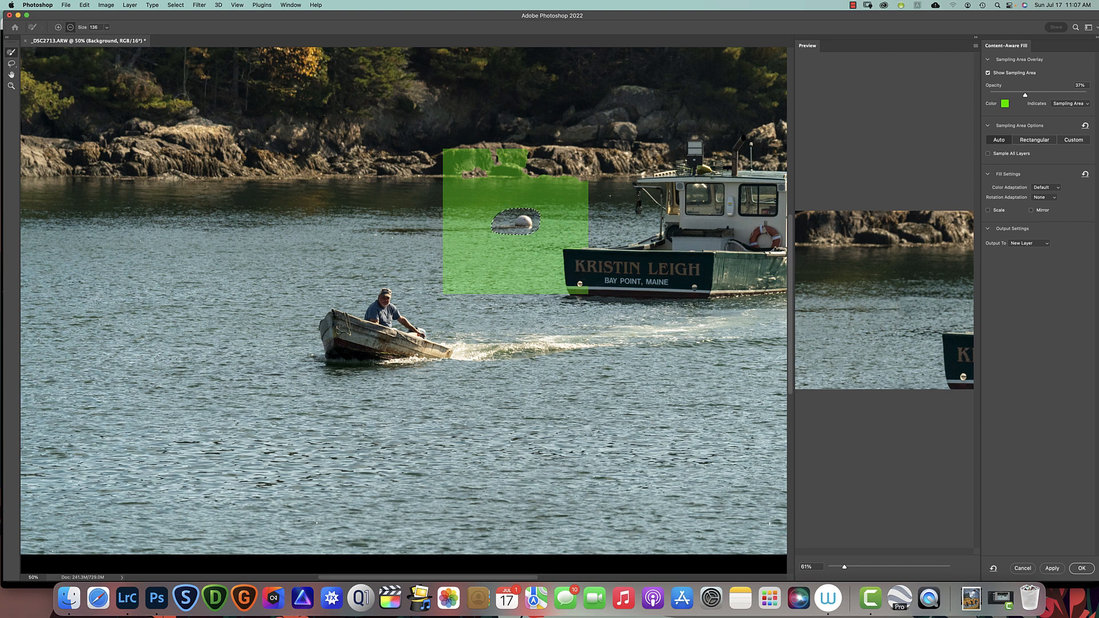
mouse_move(570, 277)
left_mouse_down()
mouse_move(591, 294)
mouse_move(564, 289)
mouse_move(564, 254)
mouse_move(584, 243)
left_mouse_up()
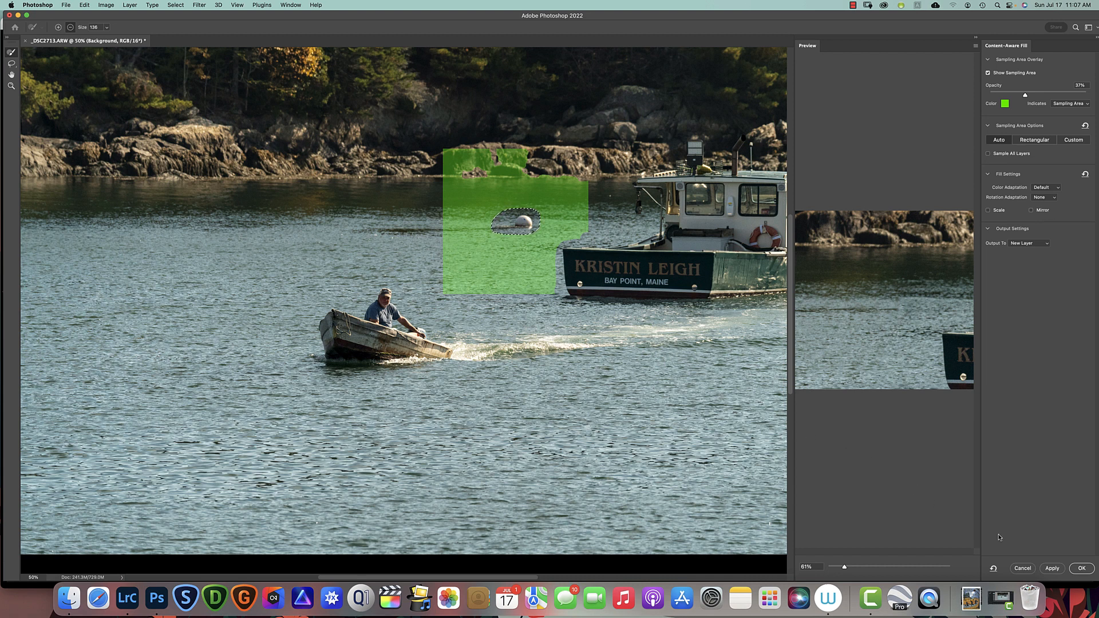
left_click(1082, 569)
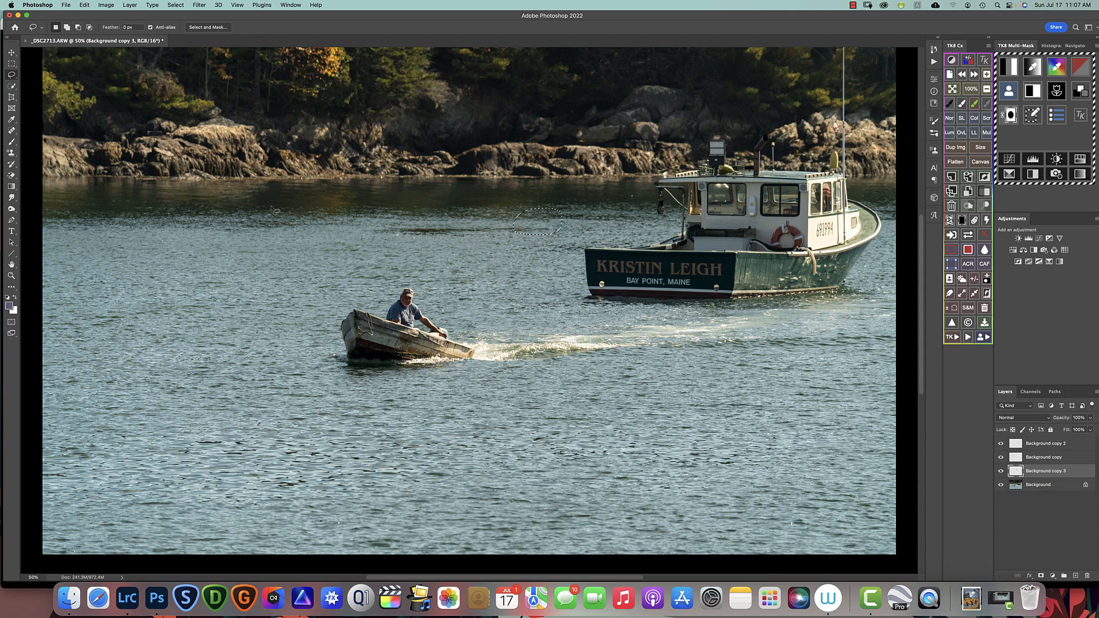
Toggle the visibility of Background copy 2, Background copy and Background copy 3 to examine which buoys each layer covers.
left_click(1001, 445)
left_click(1001, 445)
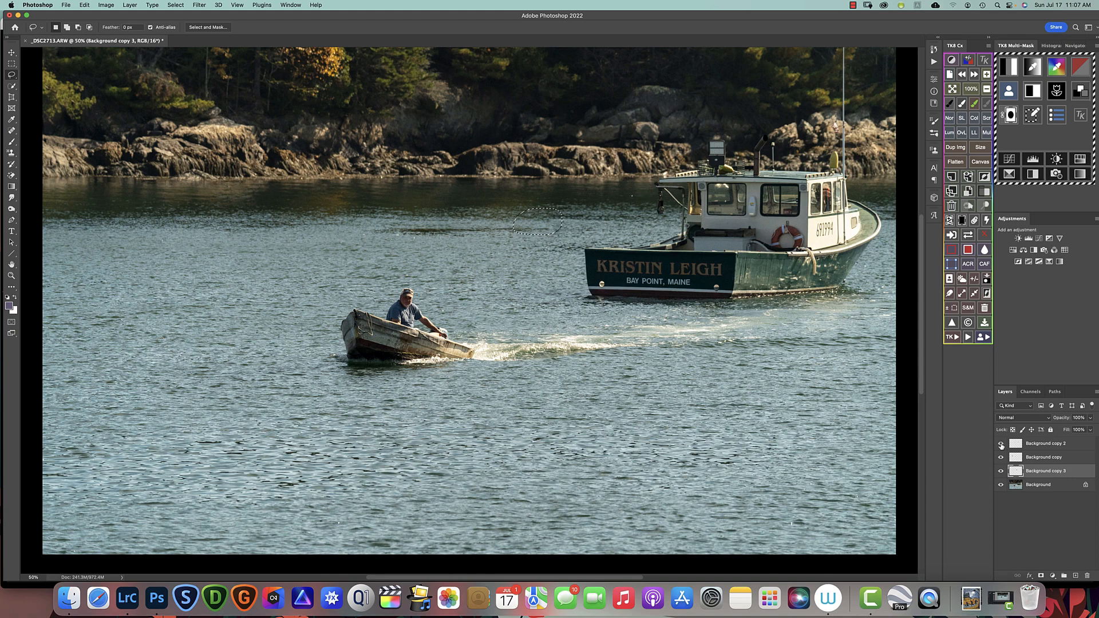
left_click(1001, 444)
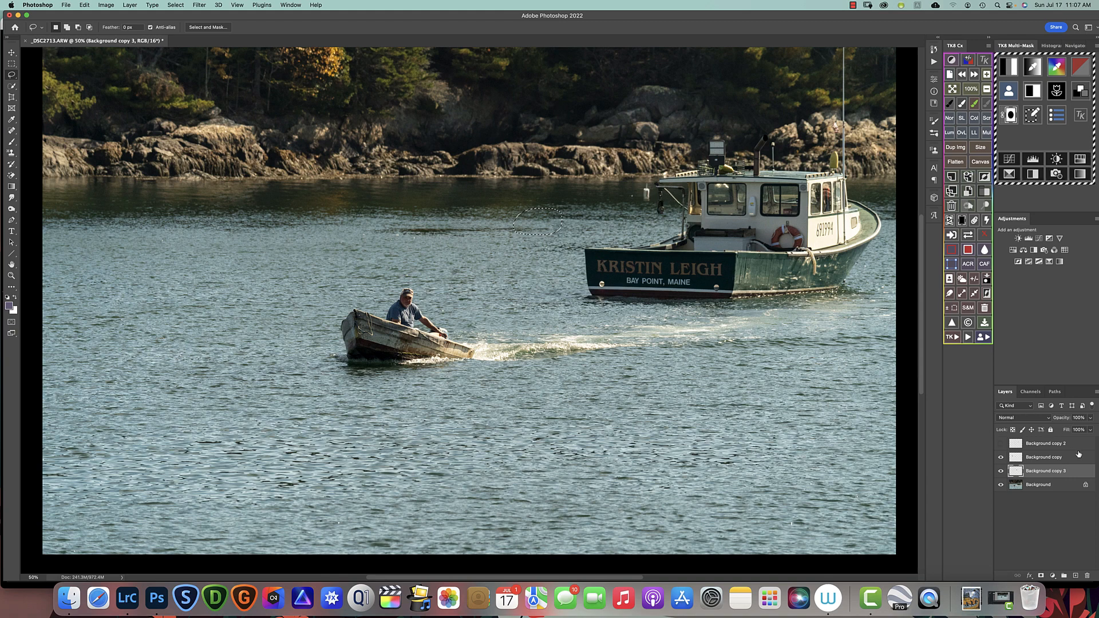
left_click(1002, 445)
left_click(1001, 458)
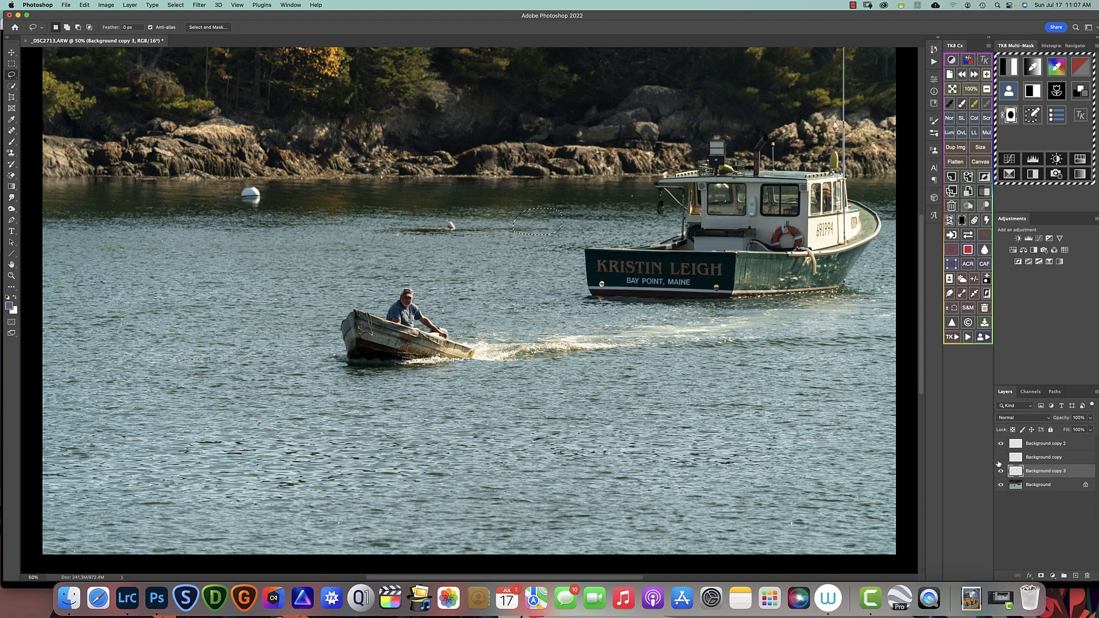
scroll(473, 253, "down", 1)
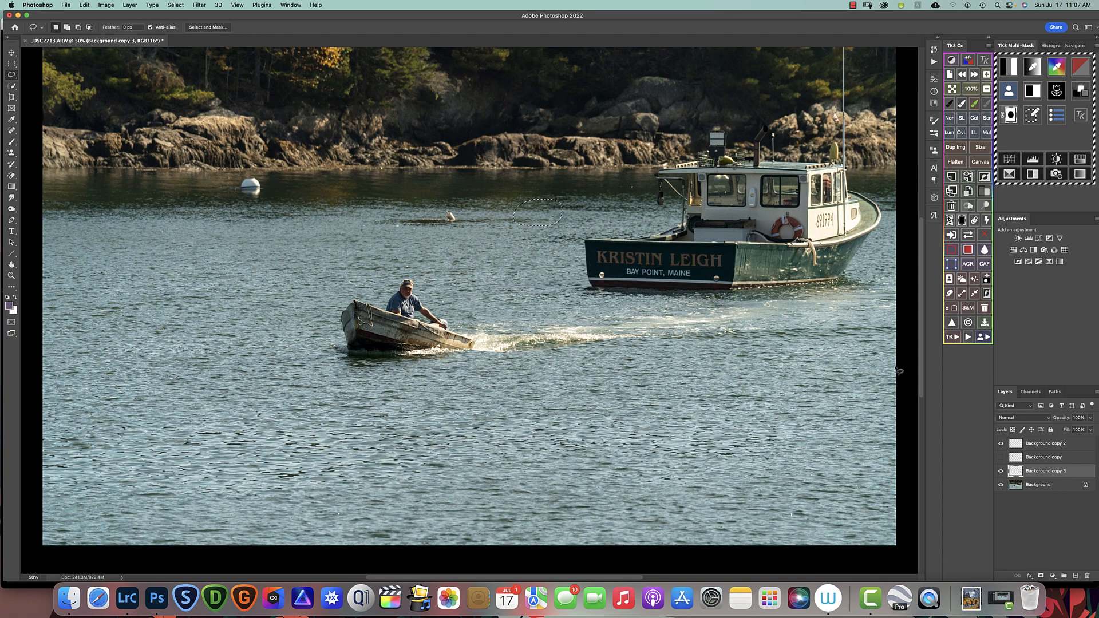
left_click(1001, 457)
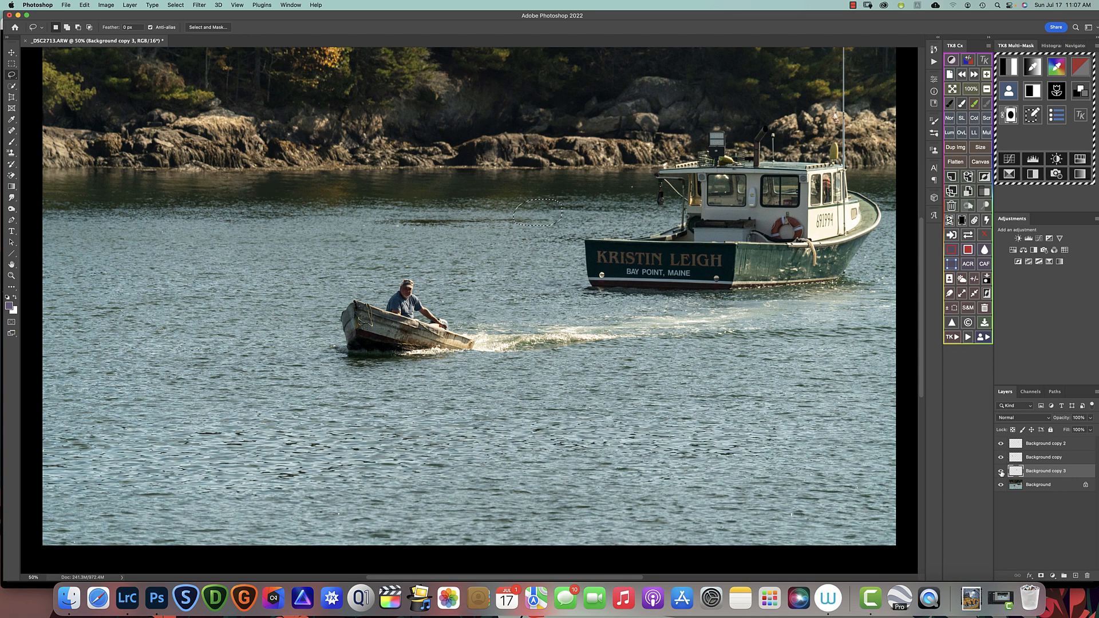
left_click(1001, 472)
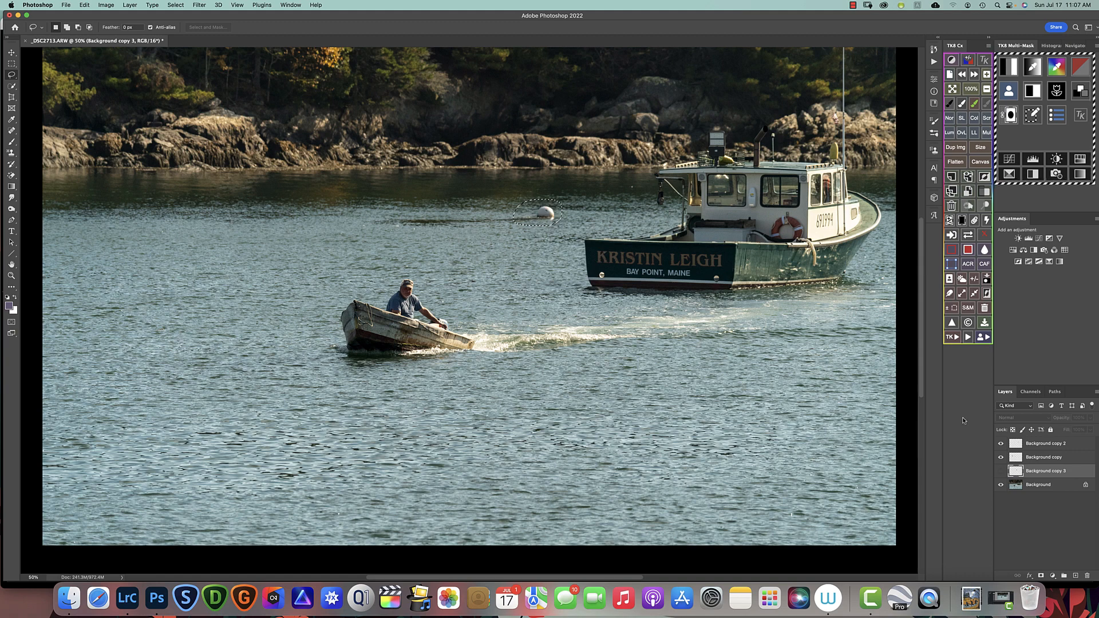
left_click(1000, 472)
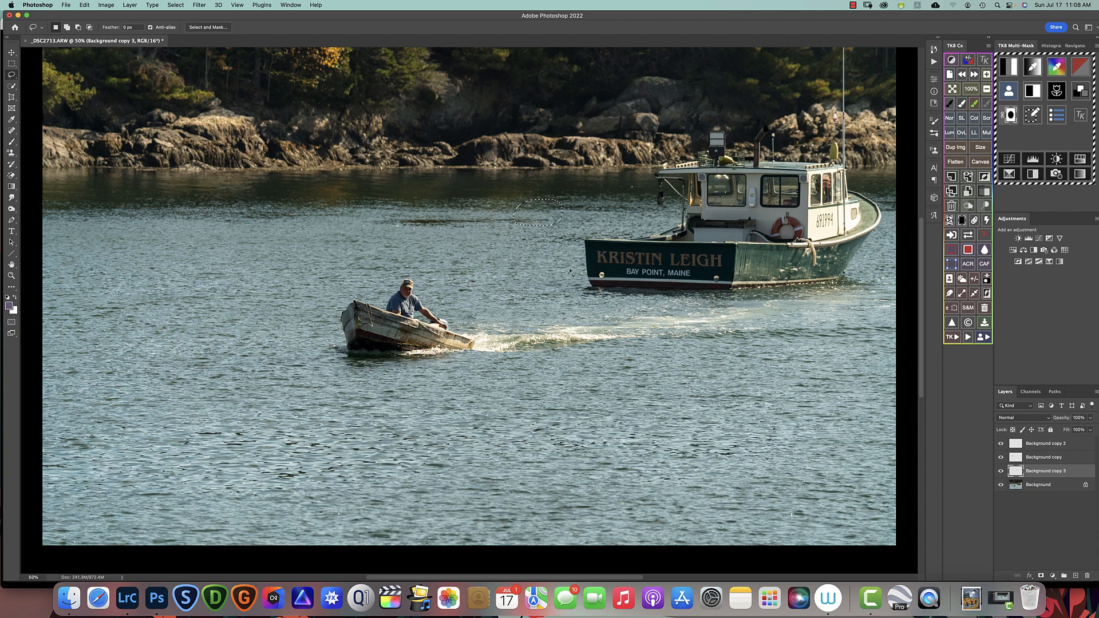
Merge the three fill layers above the Background into one layer and toggle its visibility to compare before and after.
left_click(1043, 444)
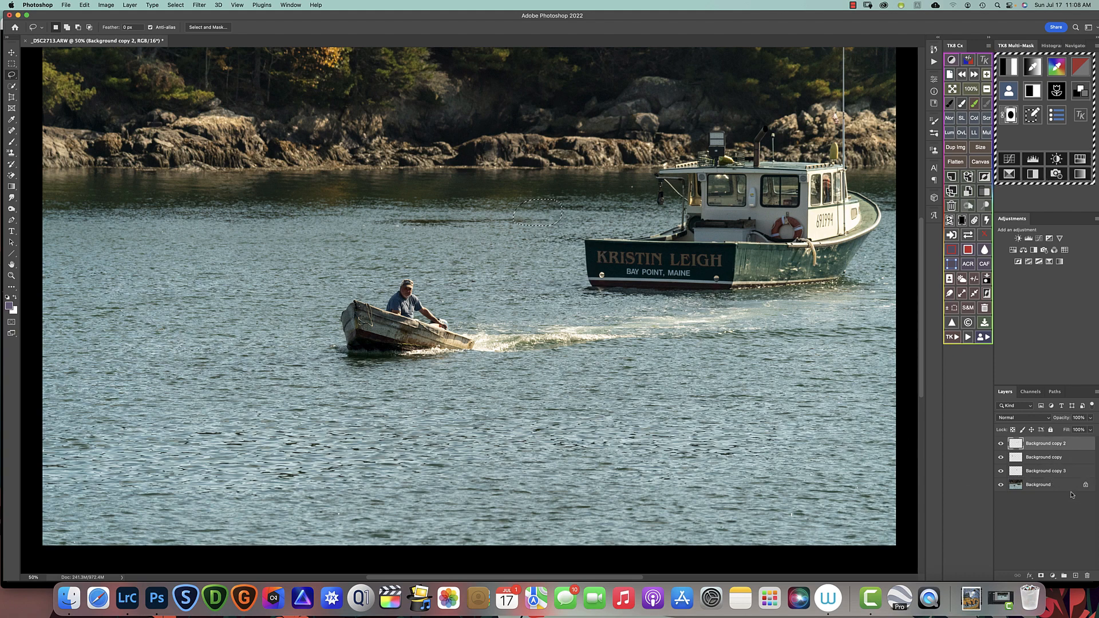
left_click(1034, 474, "shift")
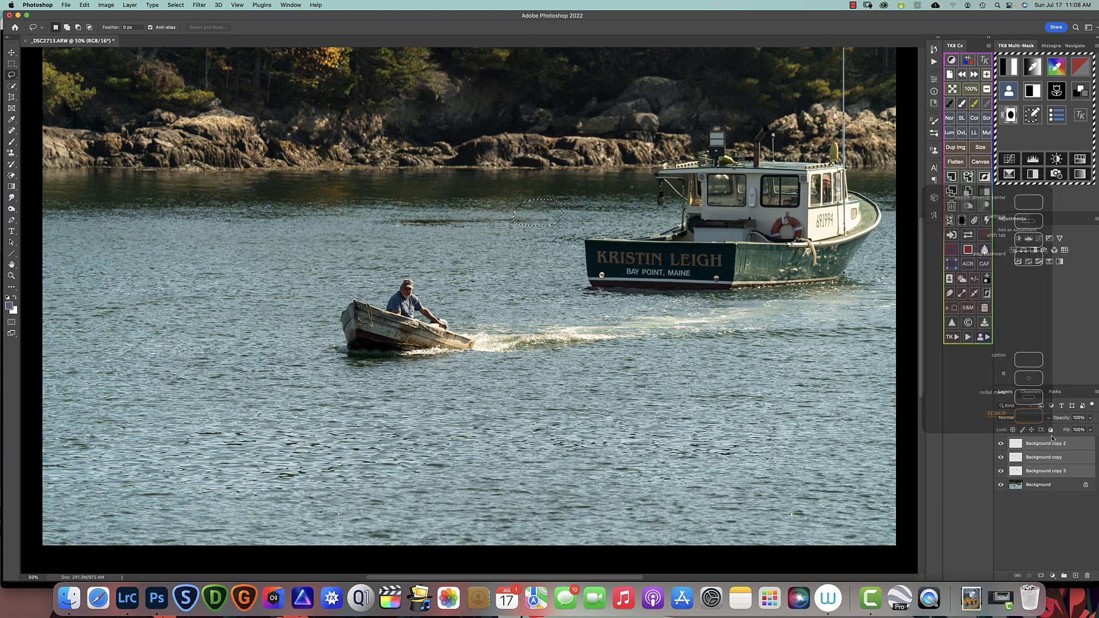
key("super+e")
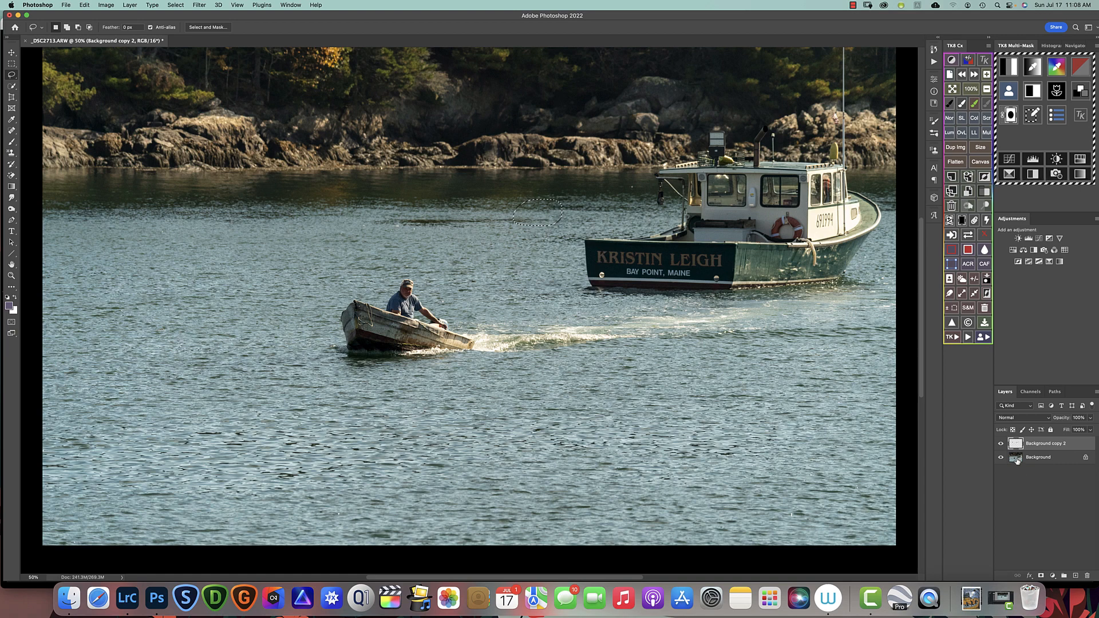
left_click(1002, 444)
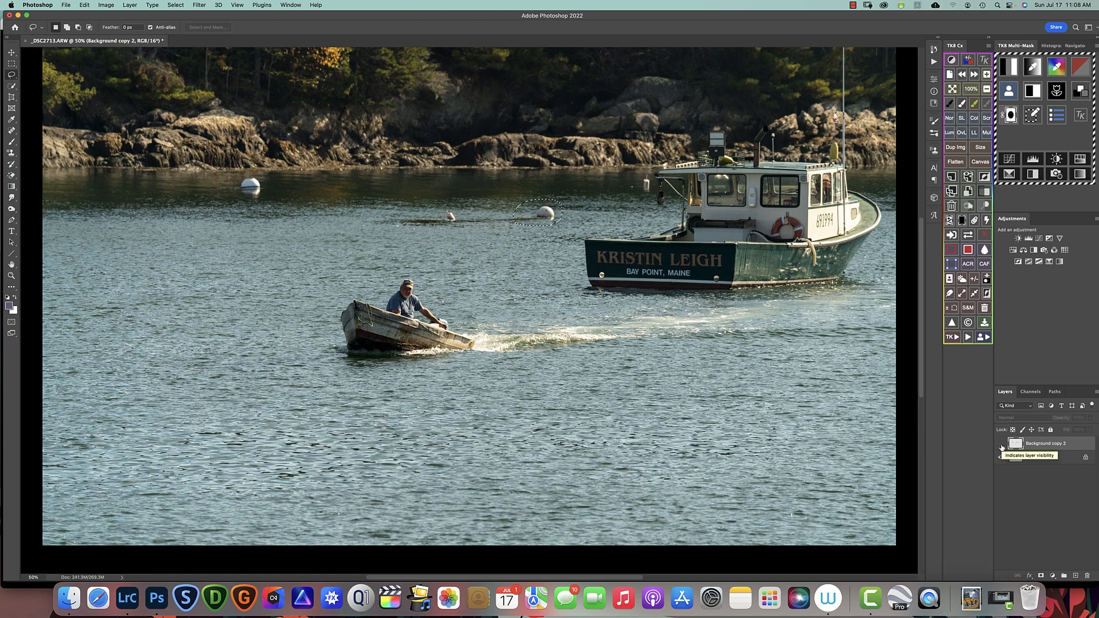
left_click(1001, 444)
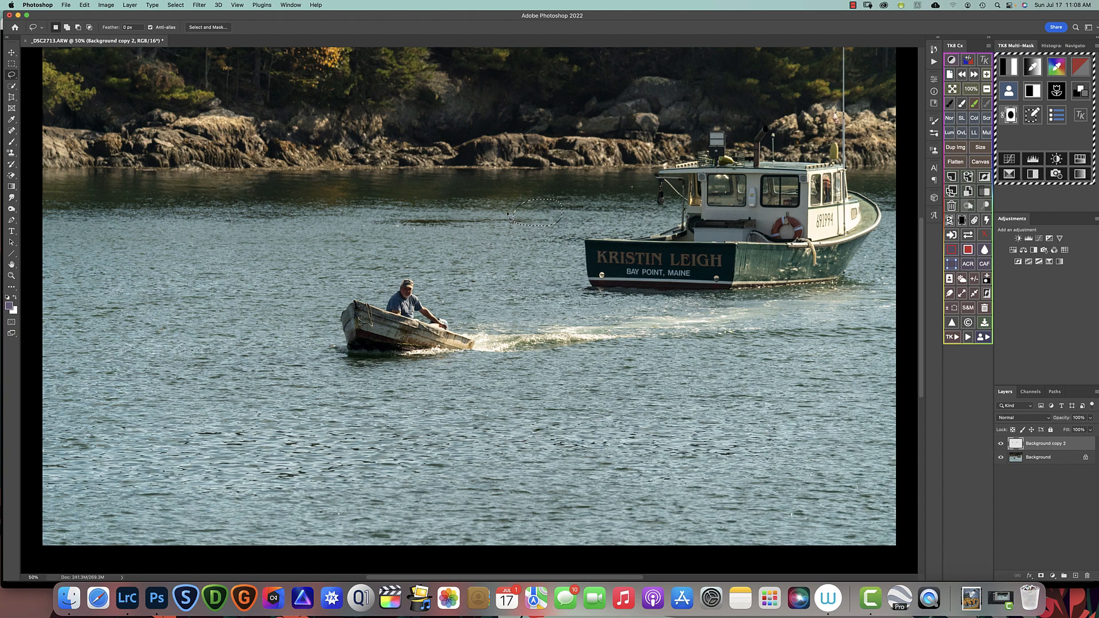
Deselect, merge the fill layer down into the Background and save the photo.
key("super+d")
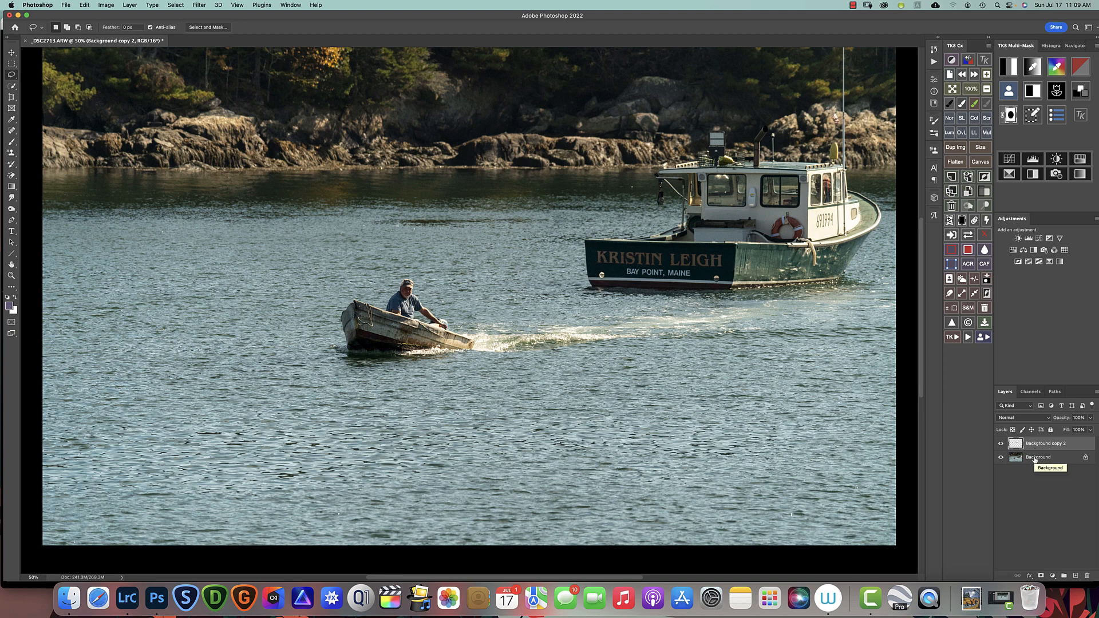
key("super+e")
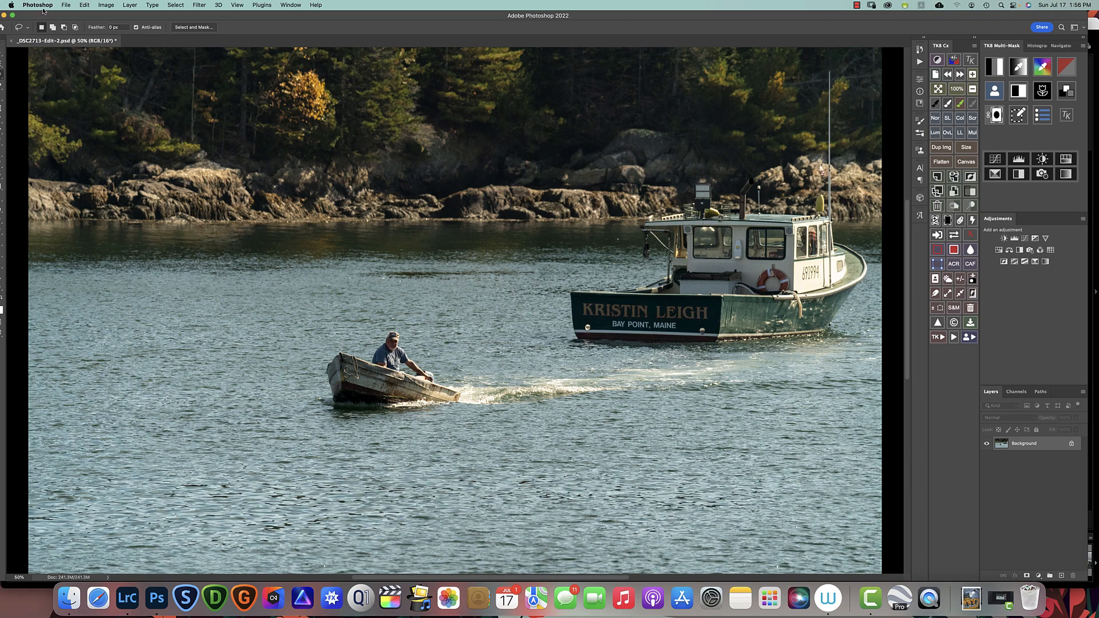
left_click(67, 9)
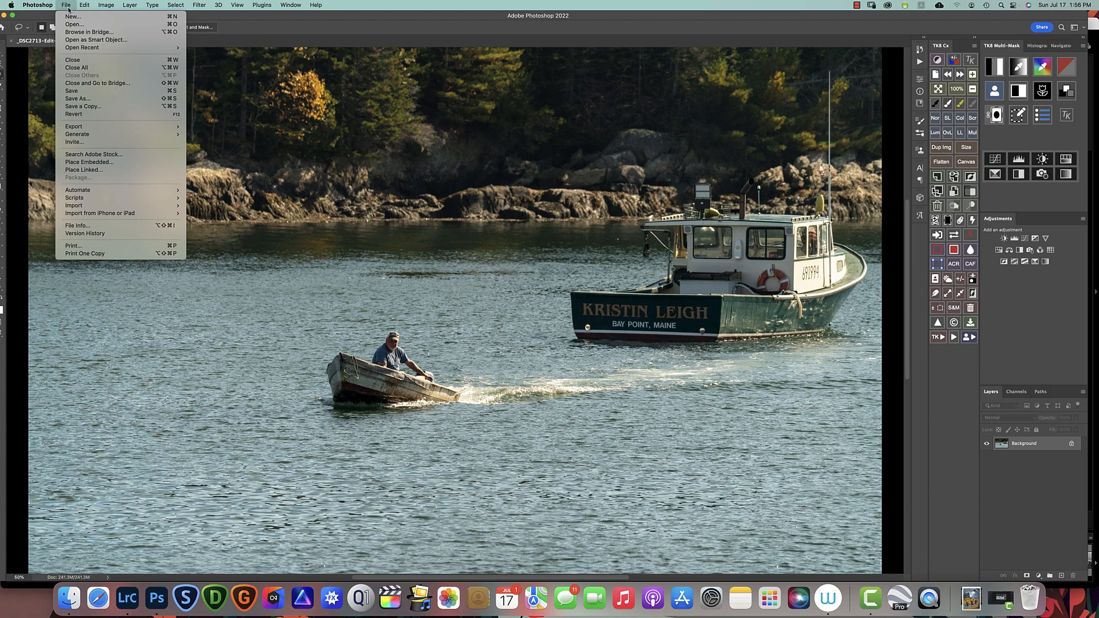
left_click(86, 93)
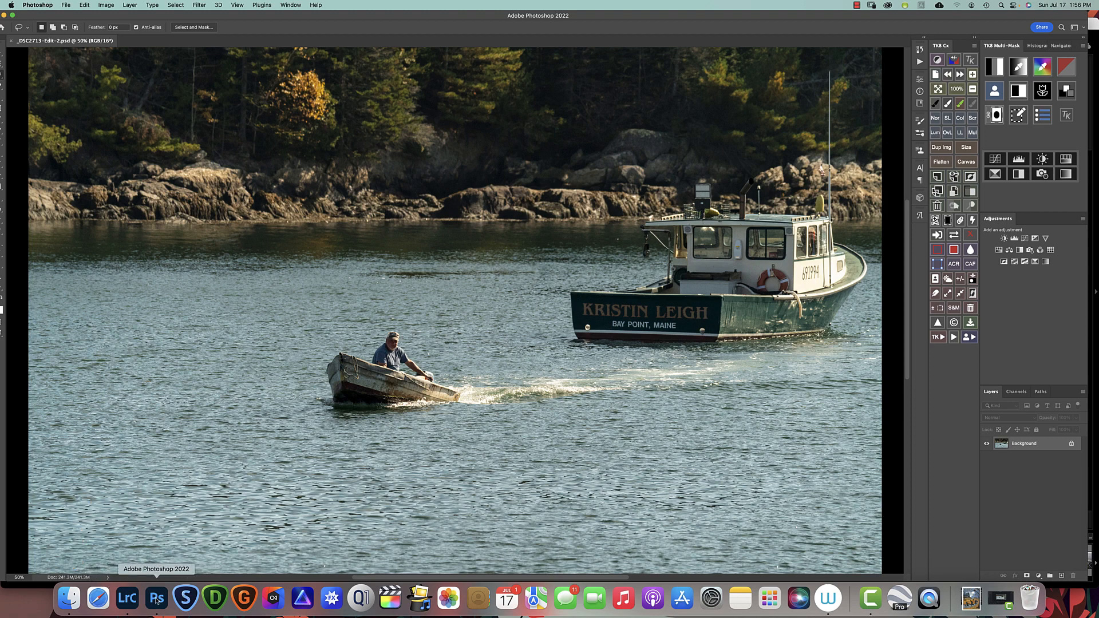
Switch to Lightroom Classic and compare the buoy-free _DSC2713-Edit-2.psd with the original _DSC2713.ARW, ending on the PSD.
left_click(127, 598)
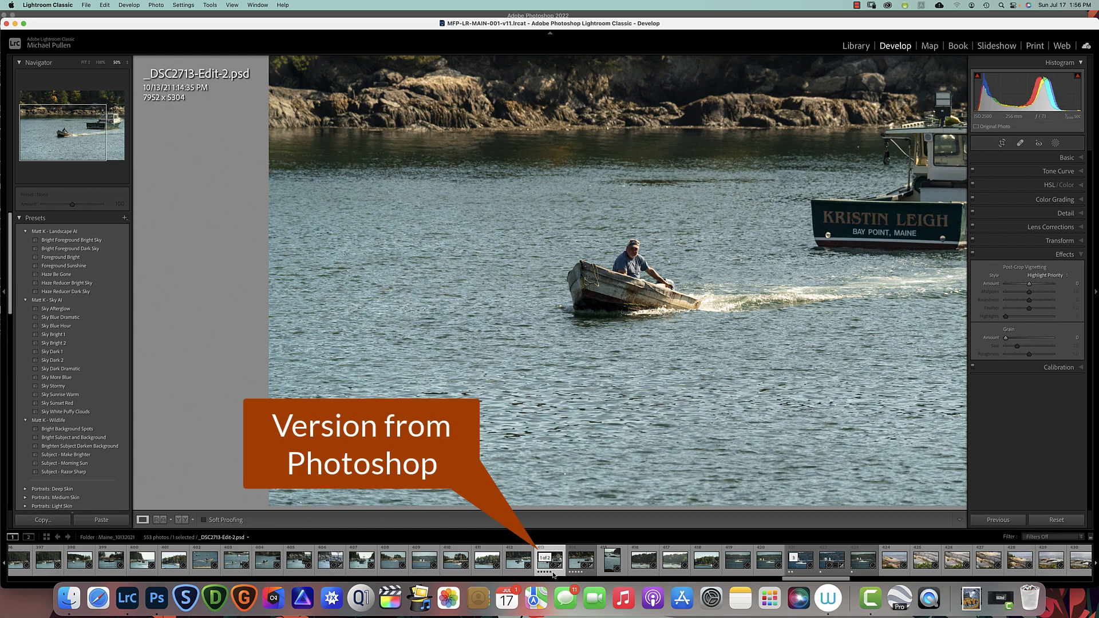
left_click(591, 575)
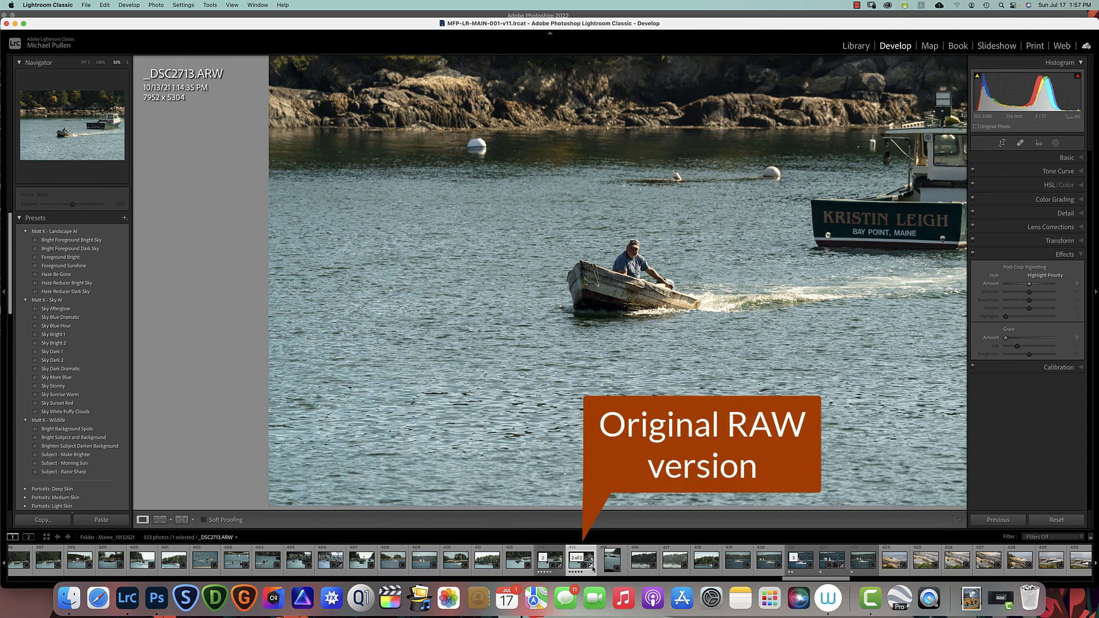
left_click(555, 575)
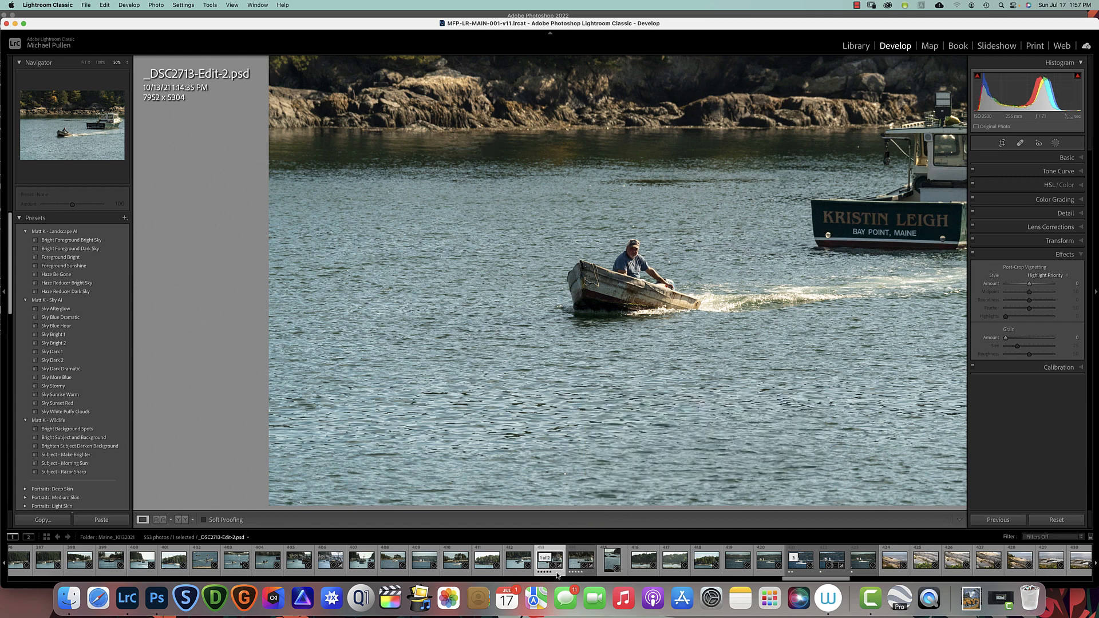
left_click(590, 576)
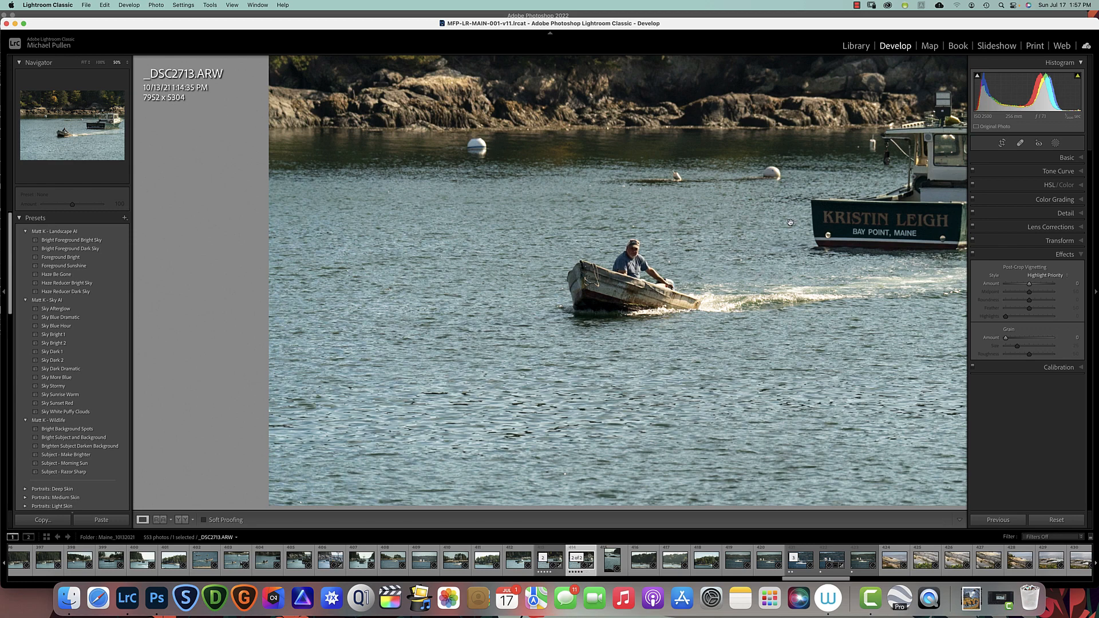
left_click(557, 574)
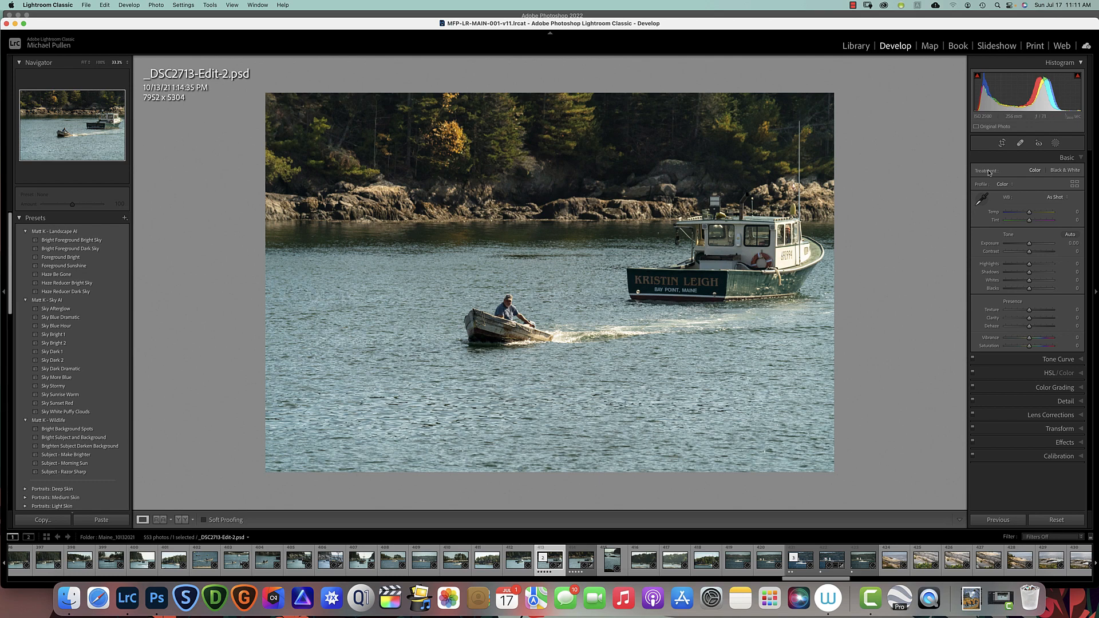
Crop _DSC2713-Edit-2.psd to 4405 x 2938 at the original aspect, framing the skiff, its wake and the lobster boat's stern.
left_click(1002, 143)
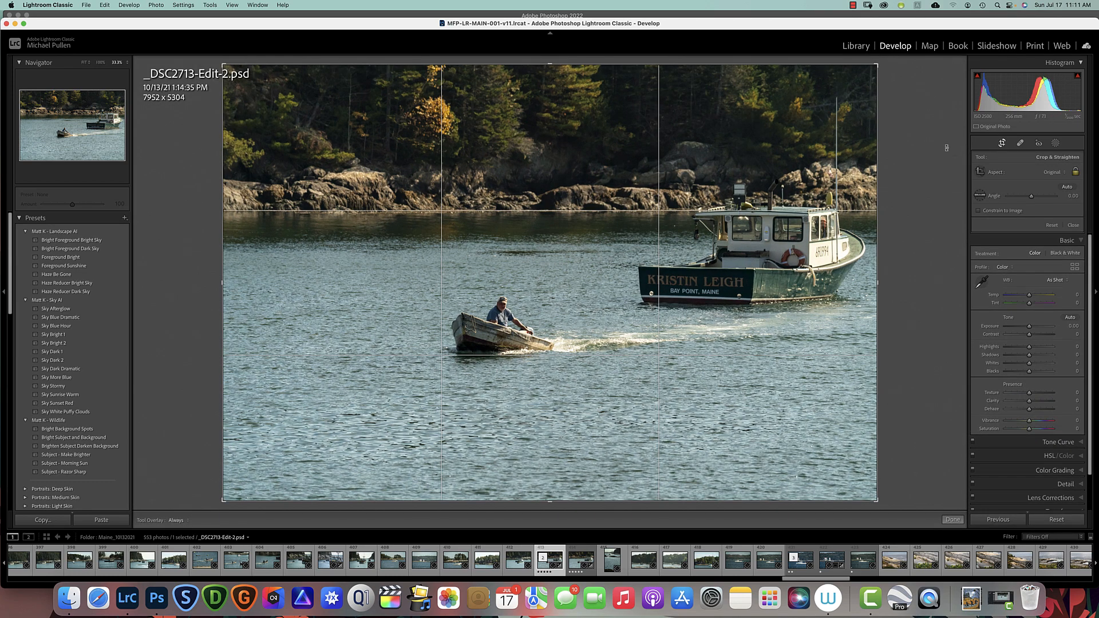
left_click_drag(877, 64, 795, 135)
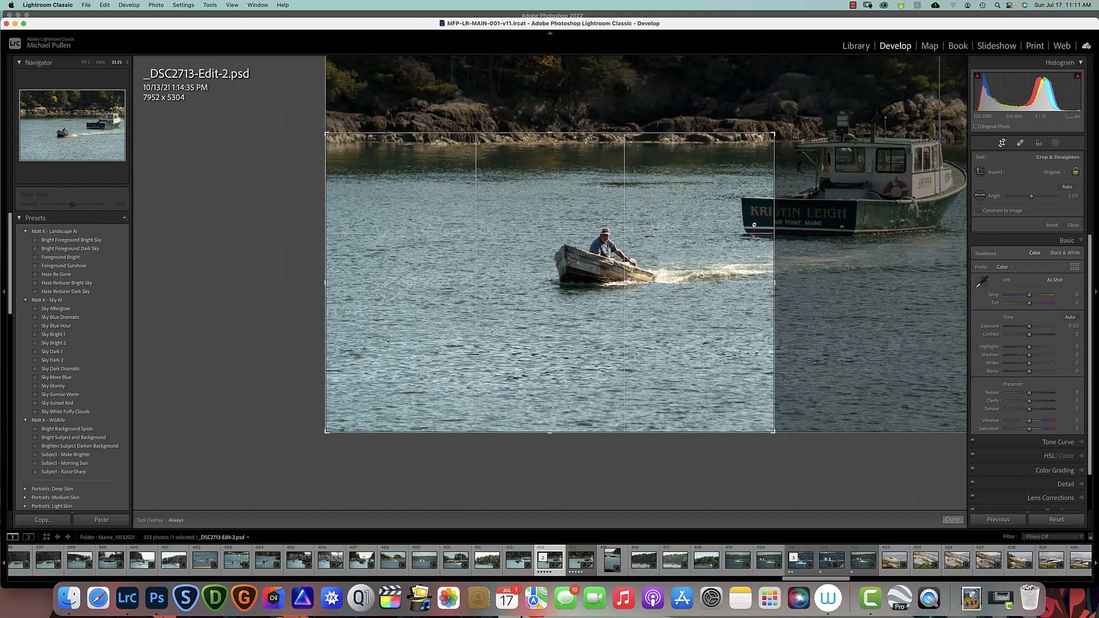
left_click_drag(616, 269, 438, 362)
left_click_drag(715, 175, 733, 160)
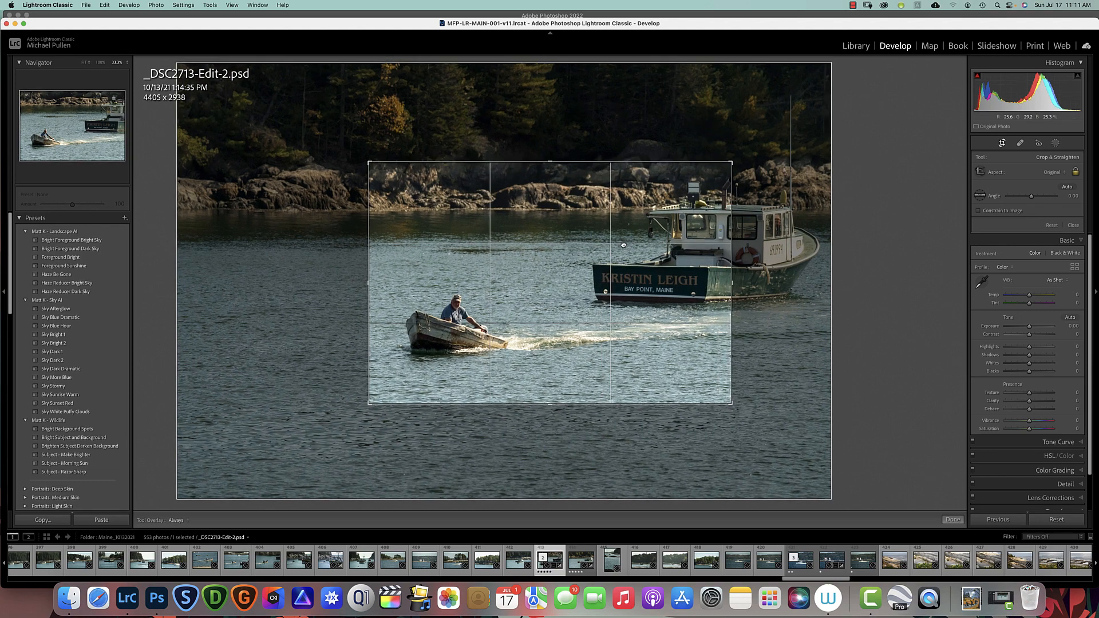
left_click_drag(624, 244, 640, 245)
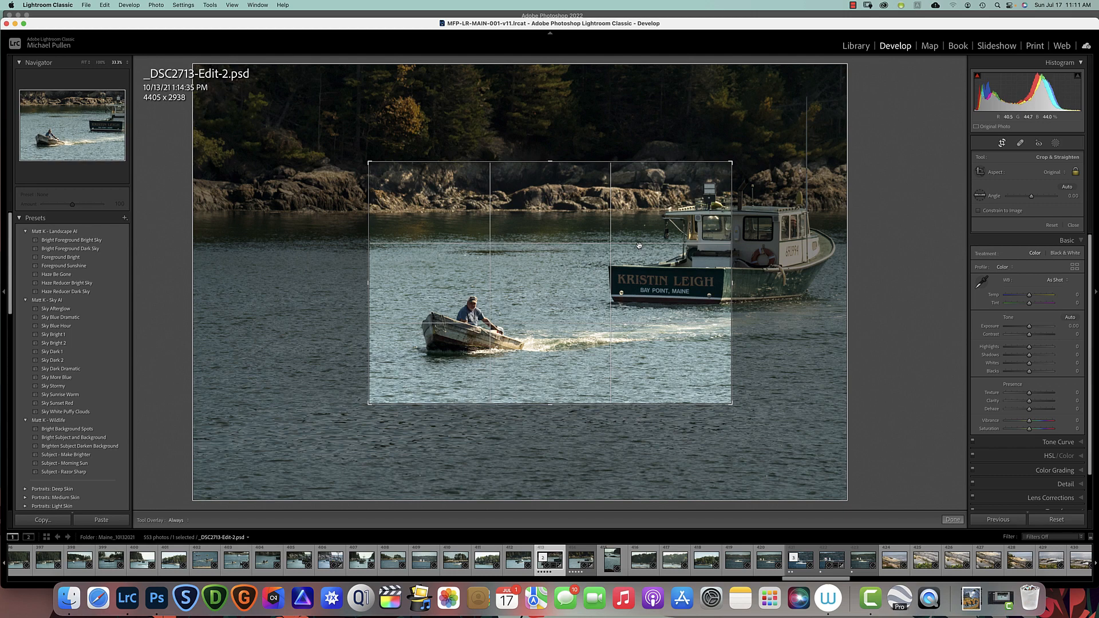
key("Return")
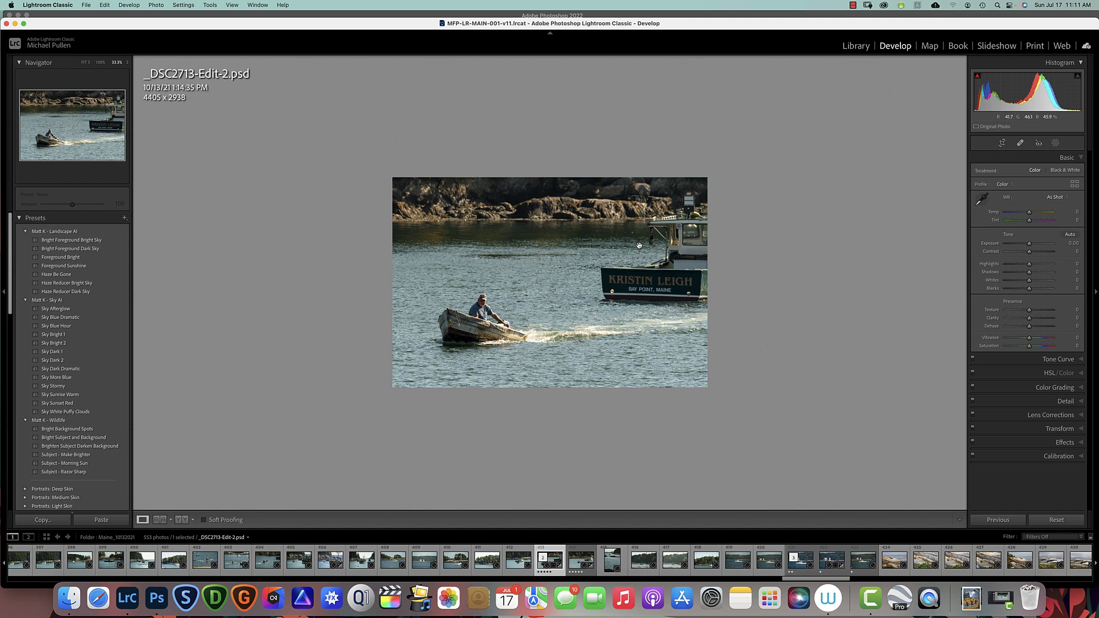
Add a radial gradient mask as a small ellipse over the face and cap of the man in the skiff.
key("super+equal")
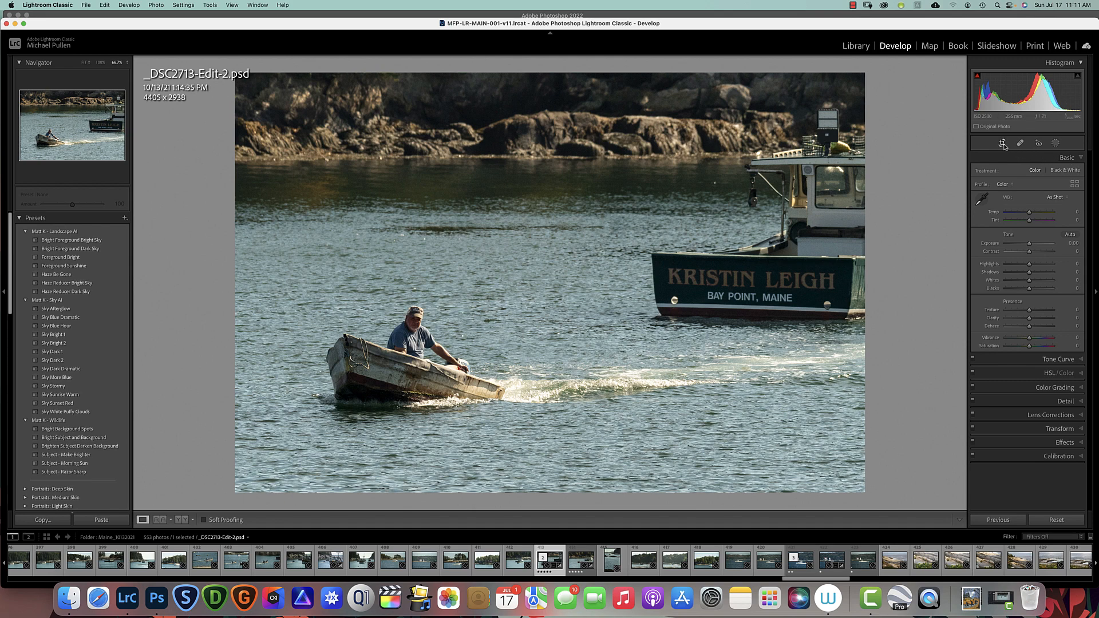
left_click(1055, 144)
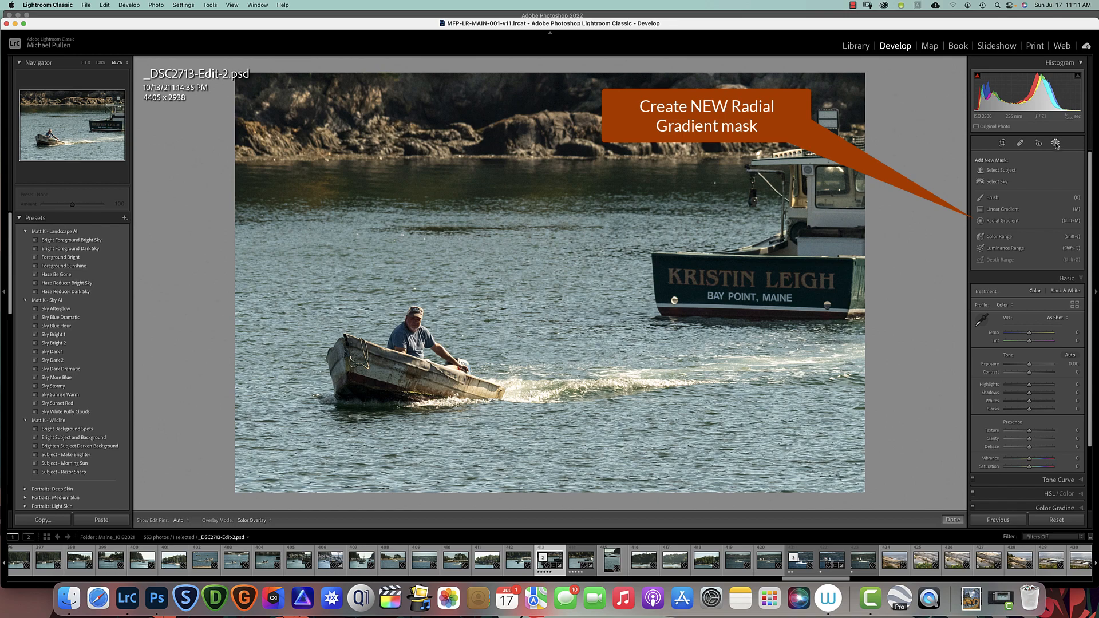
left_click(999, 221)
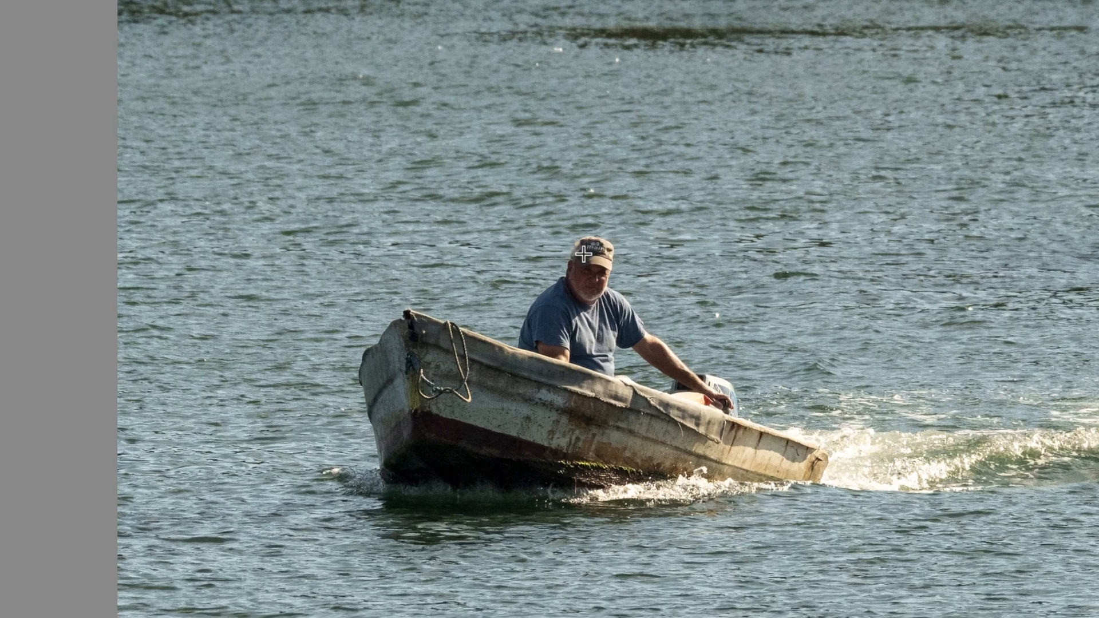
left_click_drag(582, 254, 614, 215)
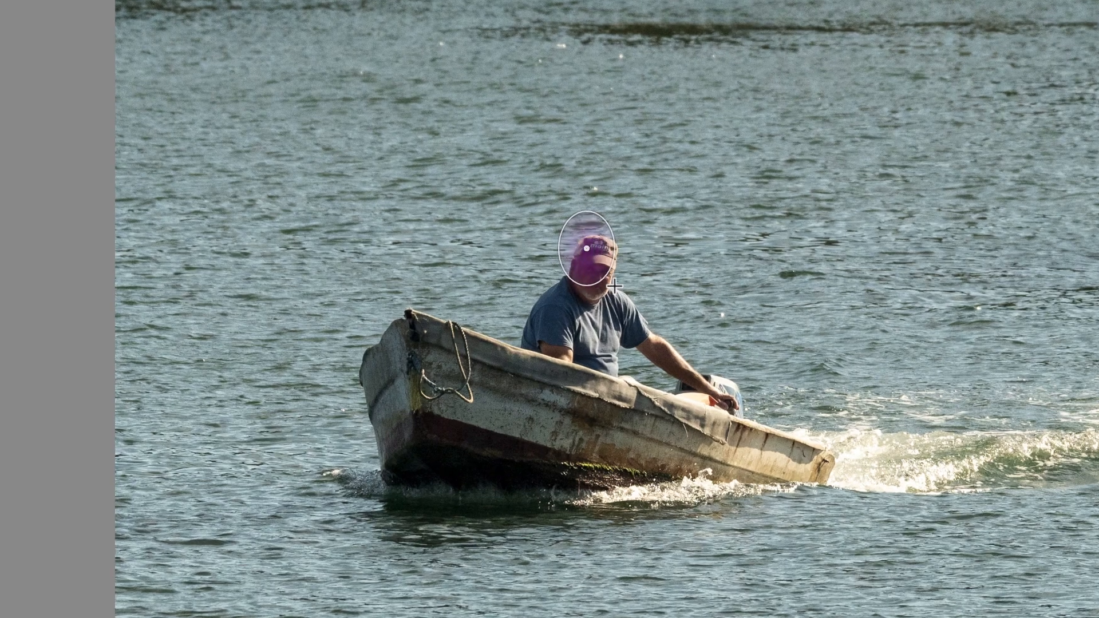
left_click_drag(586, 248, 588, 263)
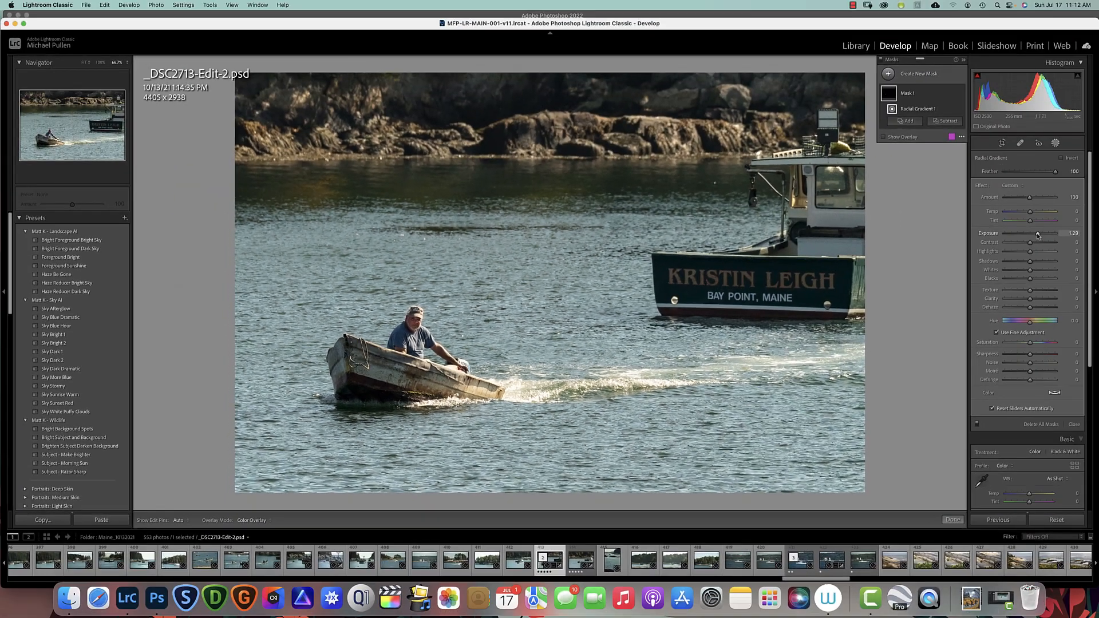
Set the face mask to Exposure 1.49, Contrast 20, Highlights 27, Shadows 24 and Temp 13, and compare before and after.
left_click_drag(1037, 235, 1037, 264)
left_click_drag(1031, 215, 1034, 216)
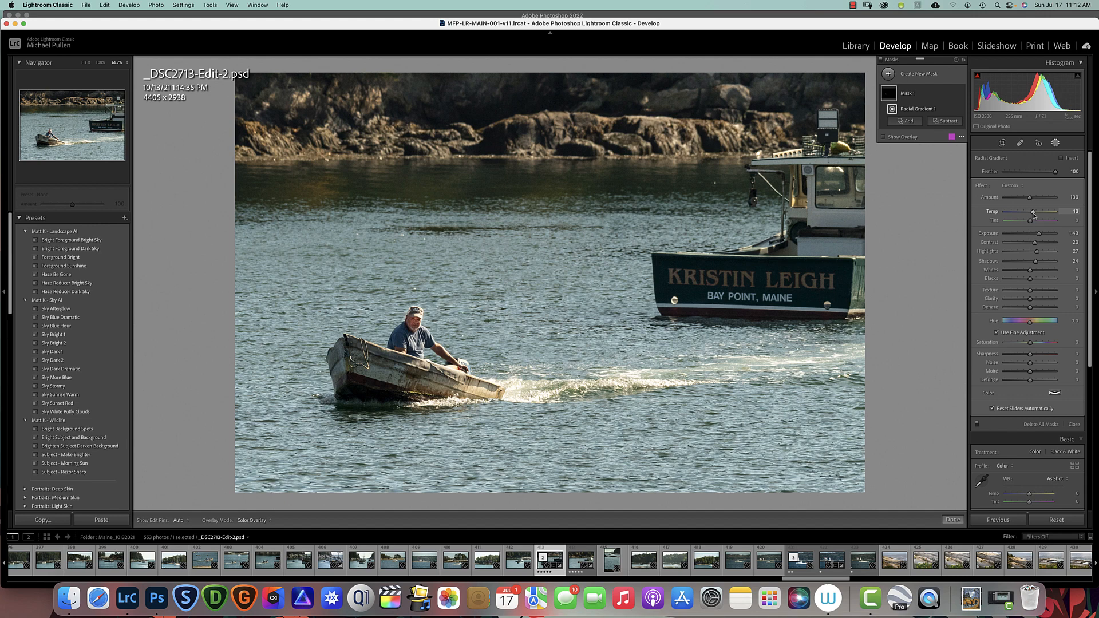
key("backslash")
key("backslash")
key("backslash")
key("backslash")
key("backslash")
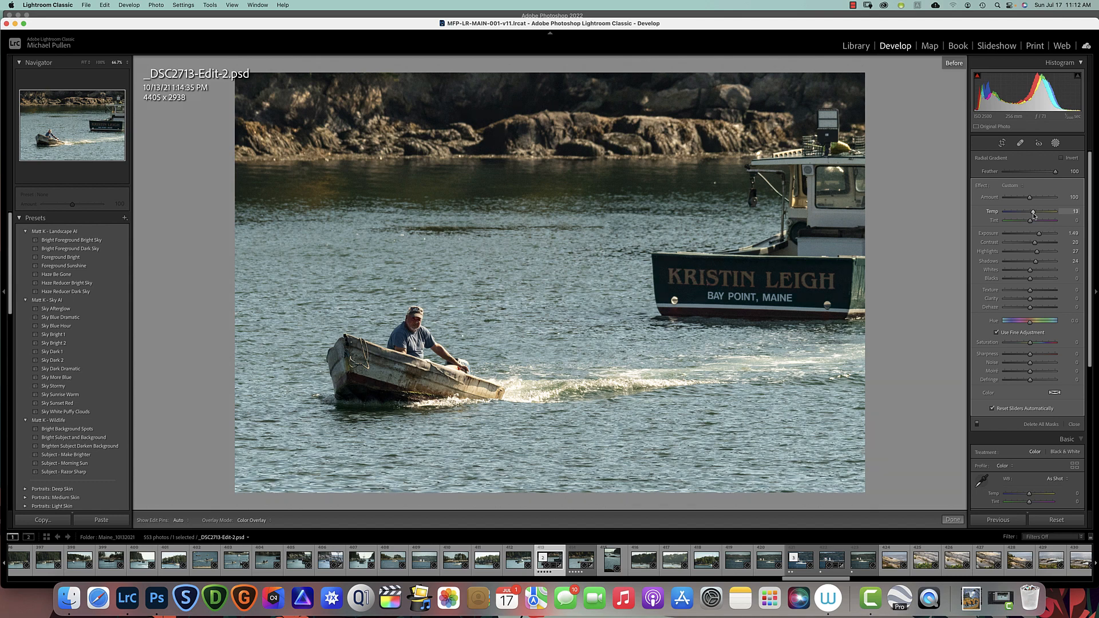
key("backslash")
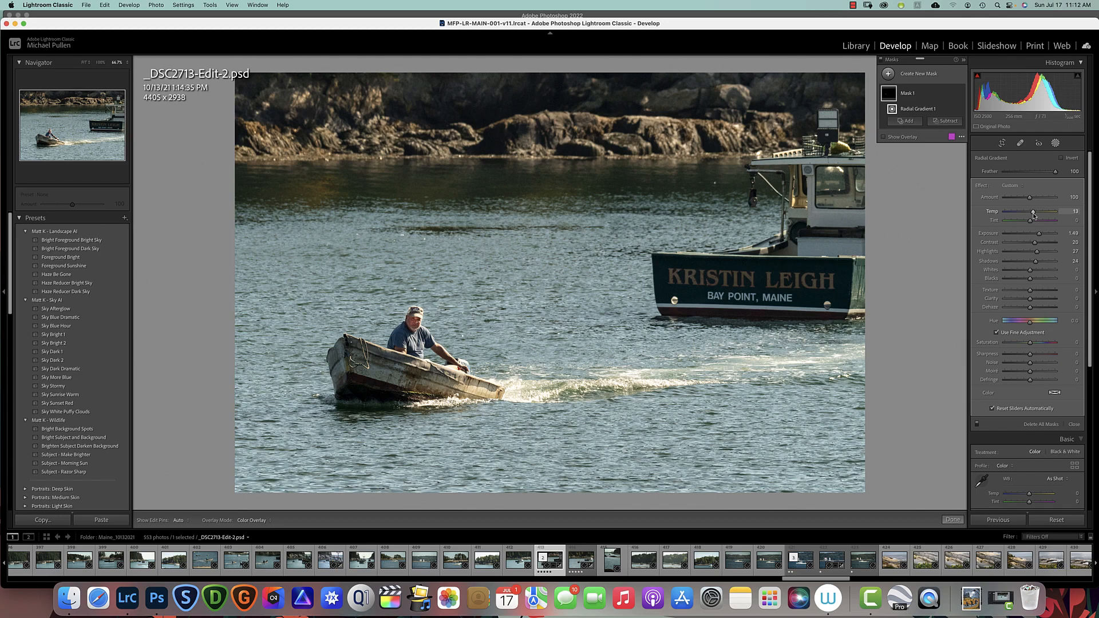
Show the mask overlay on the man's head and start subtracting from the face mask with a Brush.
key("z")
key("super+equal")
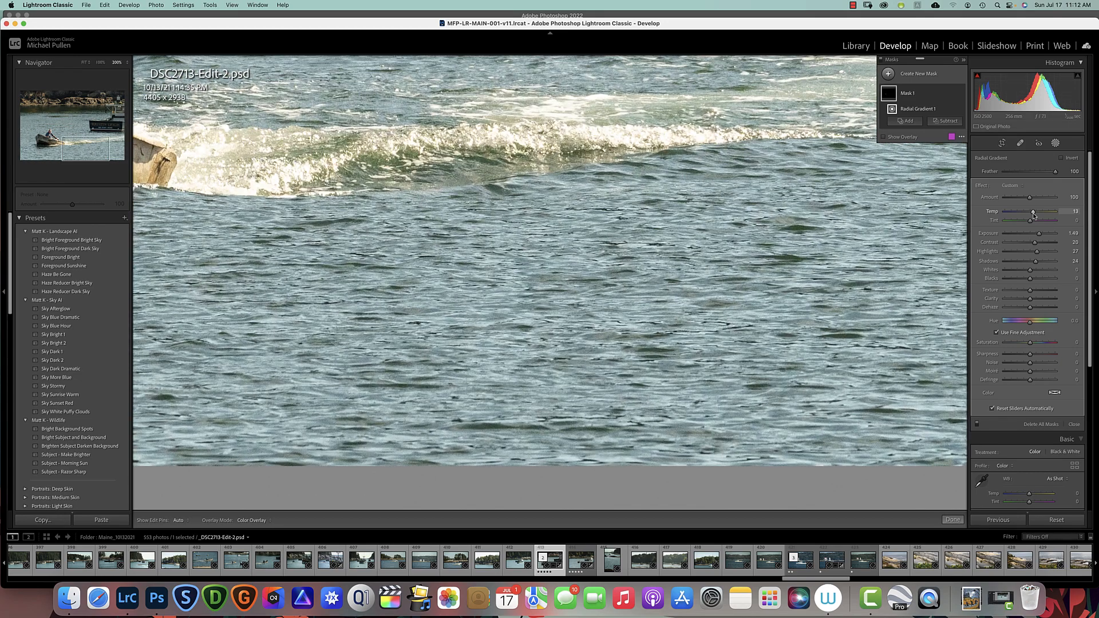
left_click_drag(405, 194, 884, 324)
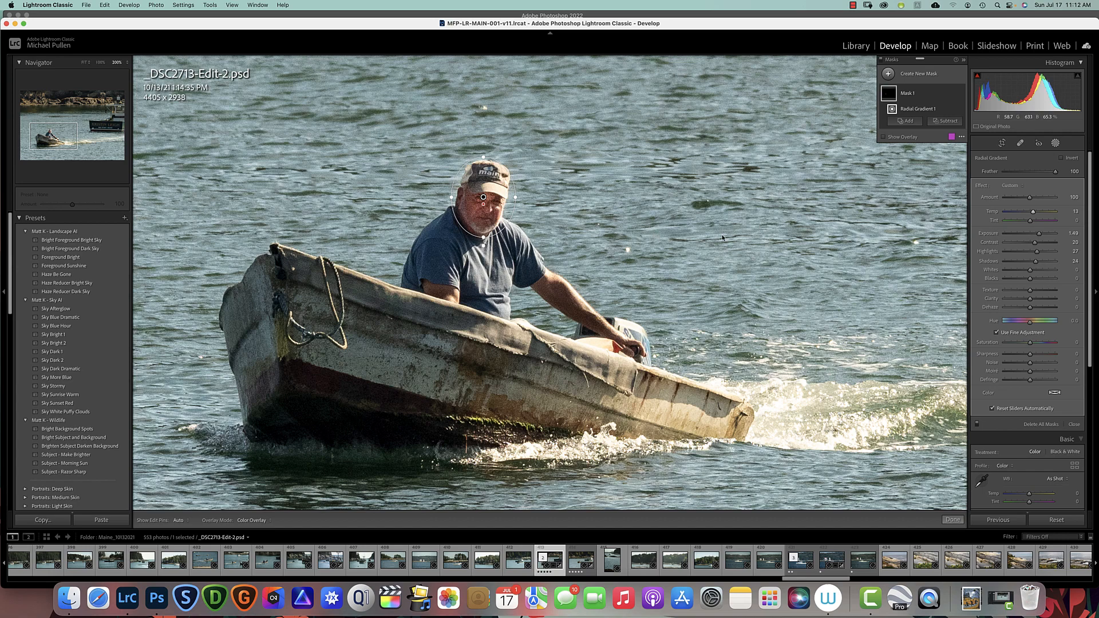
left_click(884, 137)
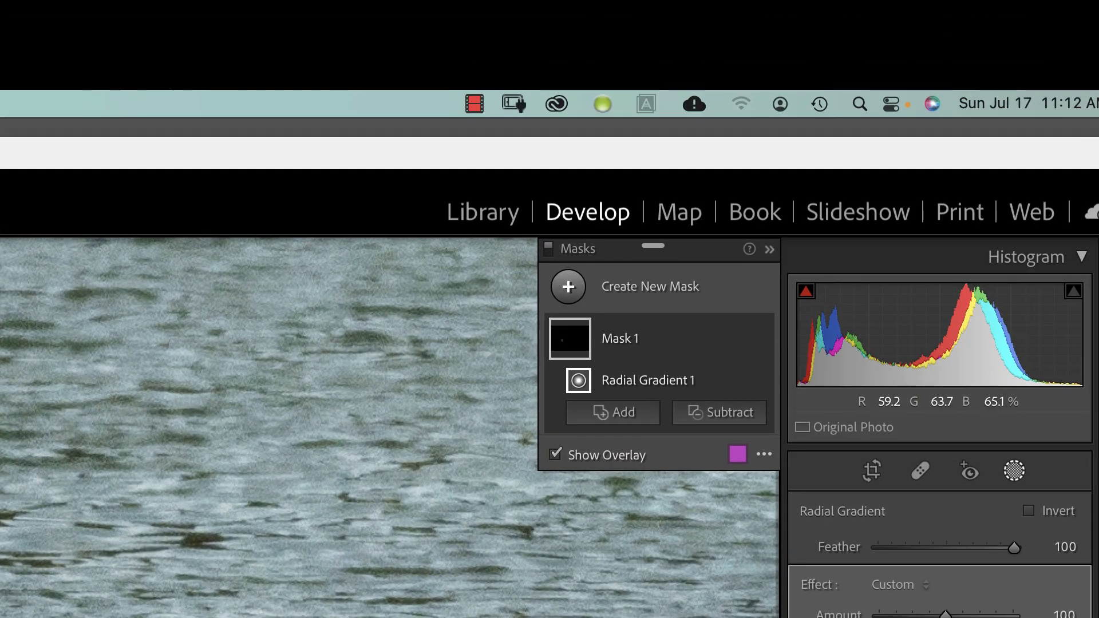
left_click(715, 415)
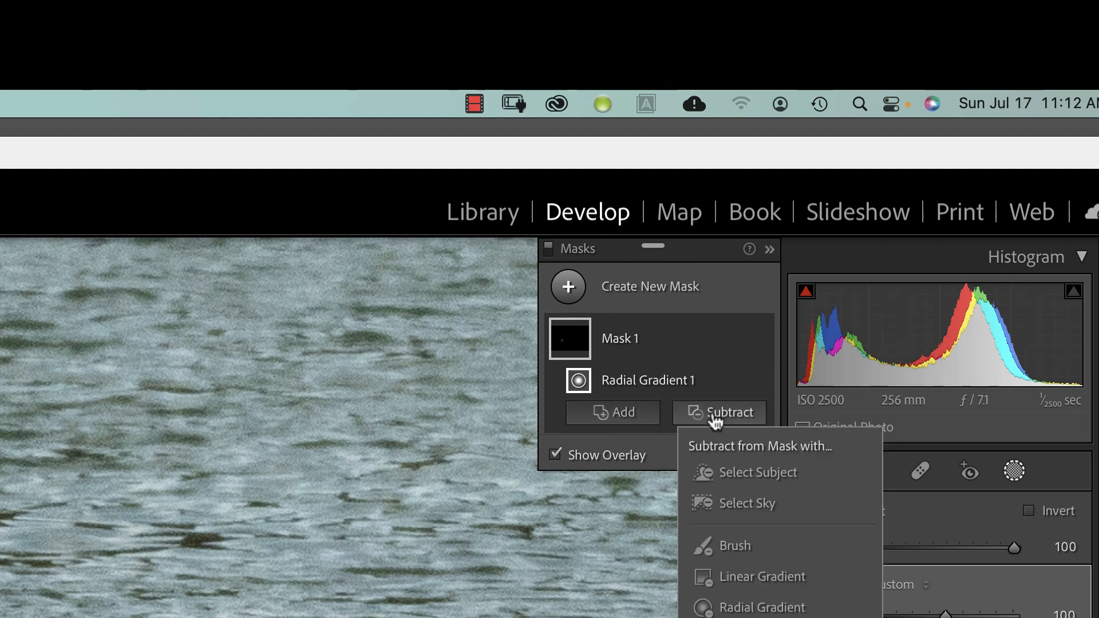
left_click(735, 545)
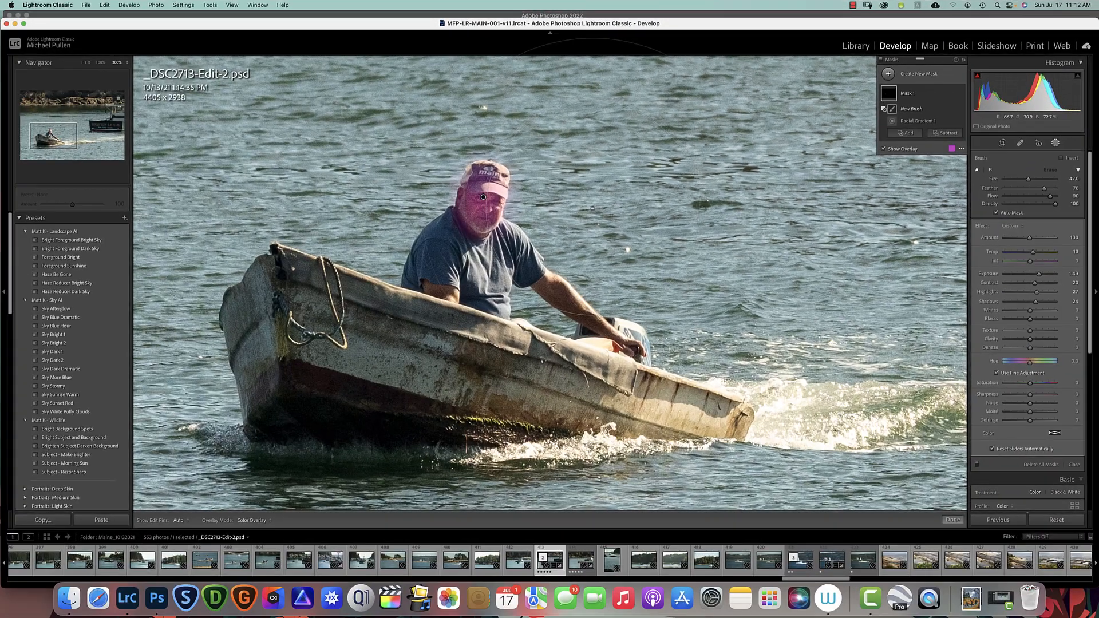
Reduce the brush size to 10, subtract the mask spill around the man's head and hide the overlay.
key("bracketleft")
key("bracketleft")
key("bracketleft")
key("bracketleft")
key("bracketleft")
key("bracketleft")
key("bracketleft")
key("bracketleft")
key("bracketleft")
key("bracketleft")
key("bracketleft")
key("bracketleft")
key("bracketleft")
key("bracketleft")
key("bracketleft")
key("bracketleft")
key("bracketleft")
key("bracketleft")
key("bracketleft")
key("h")
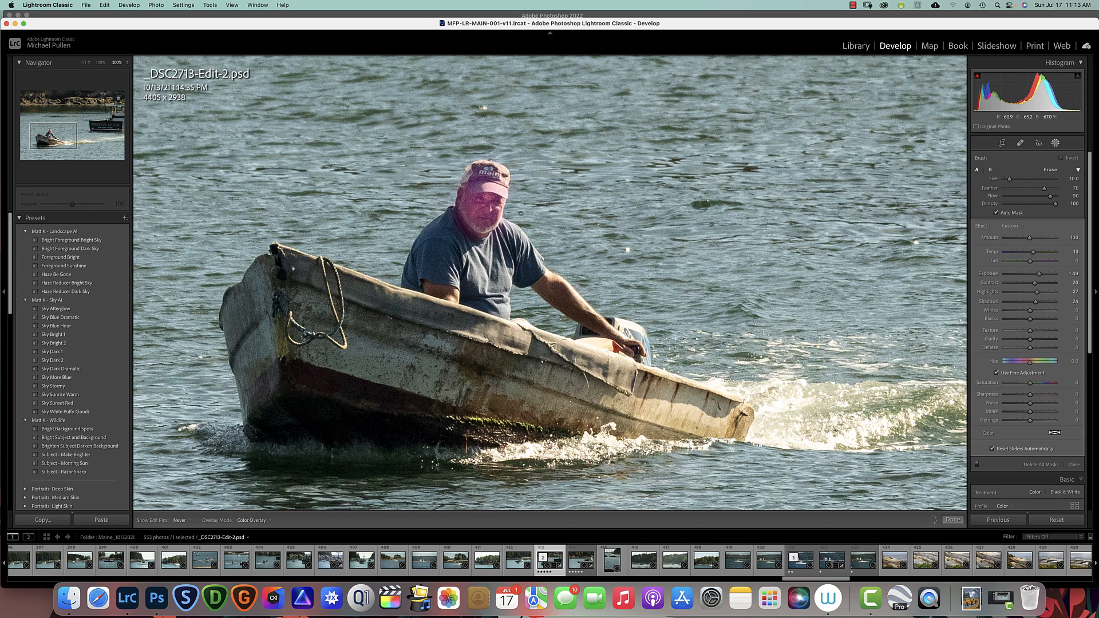
key("h")
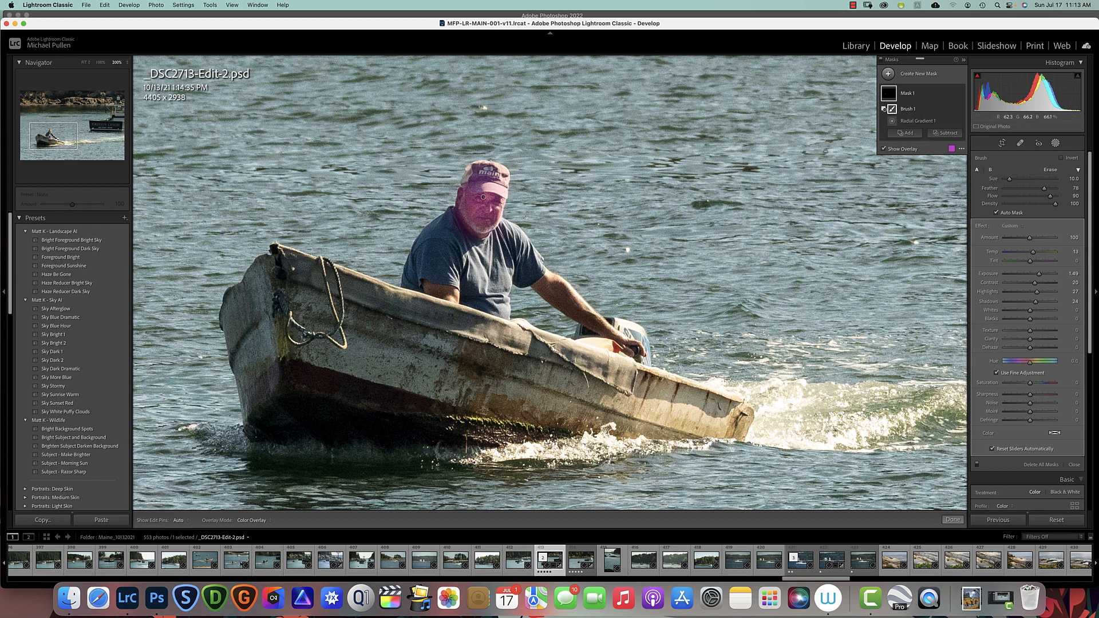
left_click(884, 149)
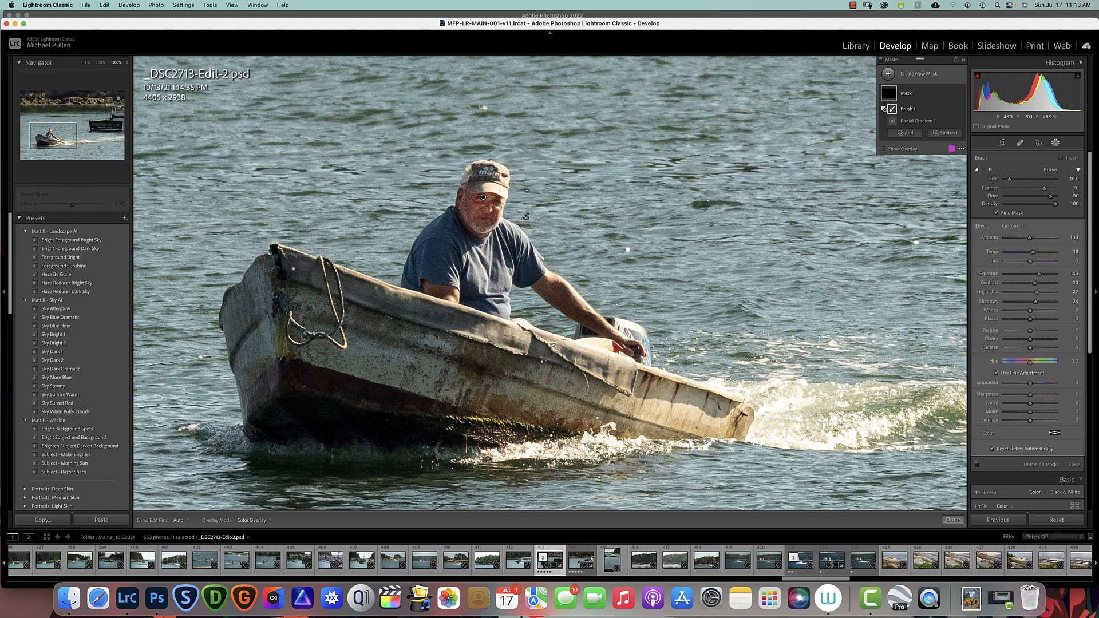
Create a second radial gradient mask as a wide, flat ellipse over the rocky shoreline in the cropped photo.
key("super+minus")
key("super+minus")
key("super+minus")
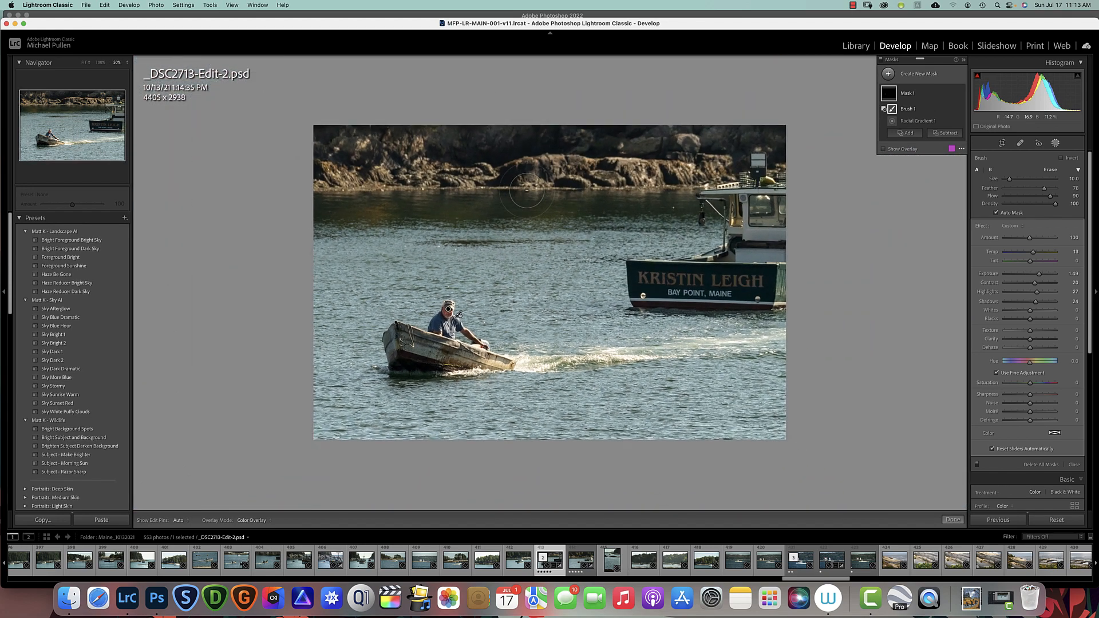
key("super+equal")
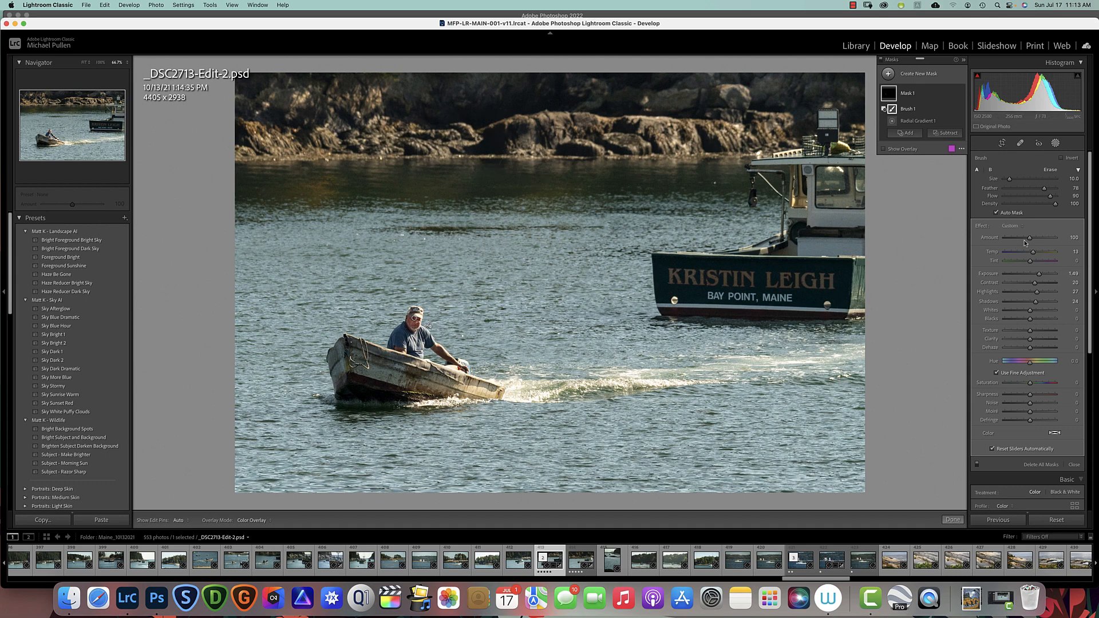
left_click(888, 74)
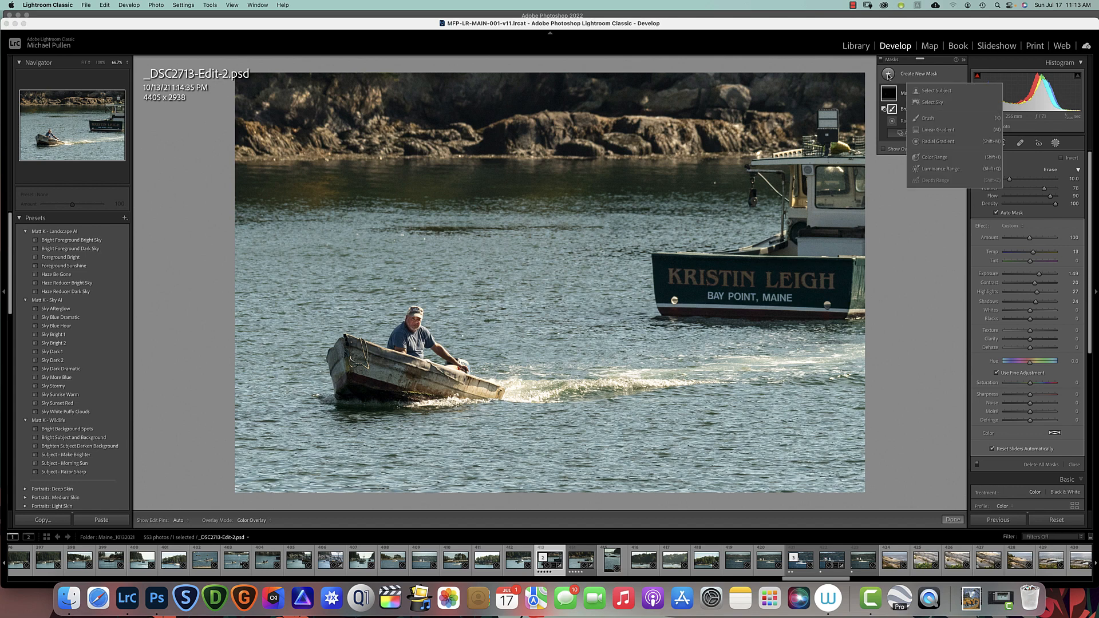
left_click(937, 142)
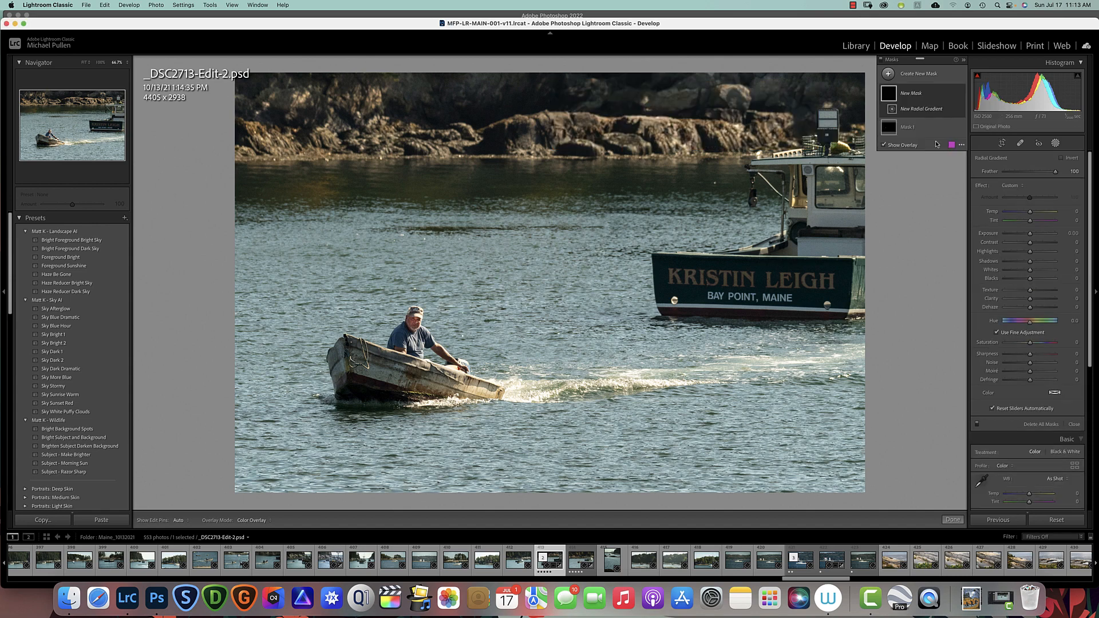
left_click_drag(373, 119, 890, 172)
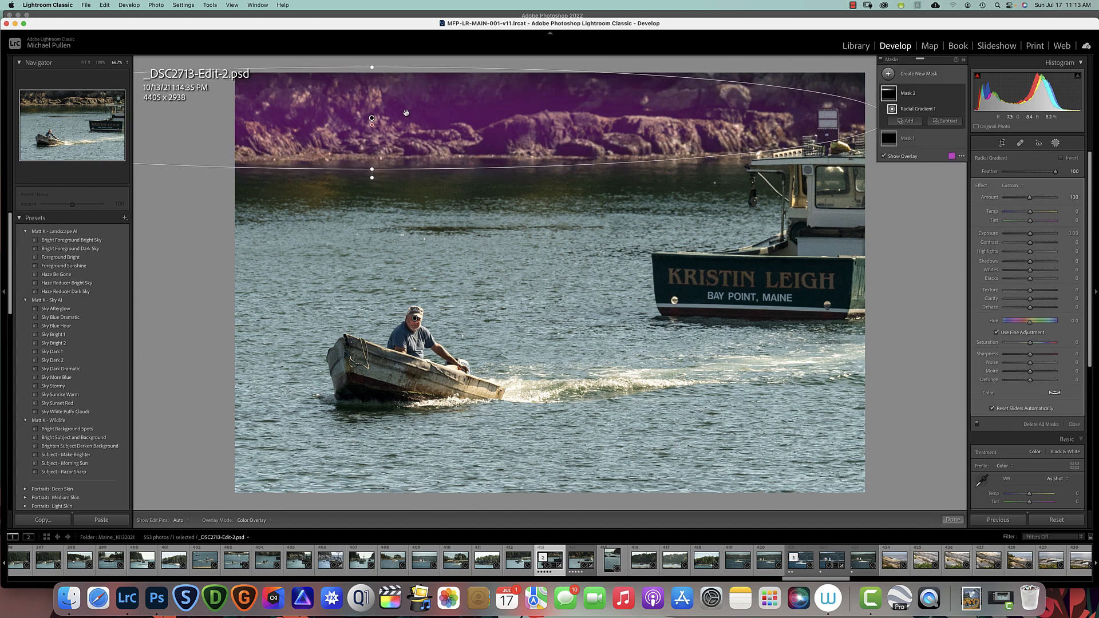
Shift the shoreline mask along the rocks and set it to Exposure -1.29, Contrast 11, Highlights -70, Shadows -14 and Blacks -4.
left_click_drag(372, 117, 459, 113)
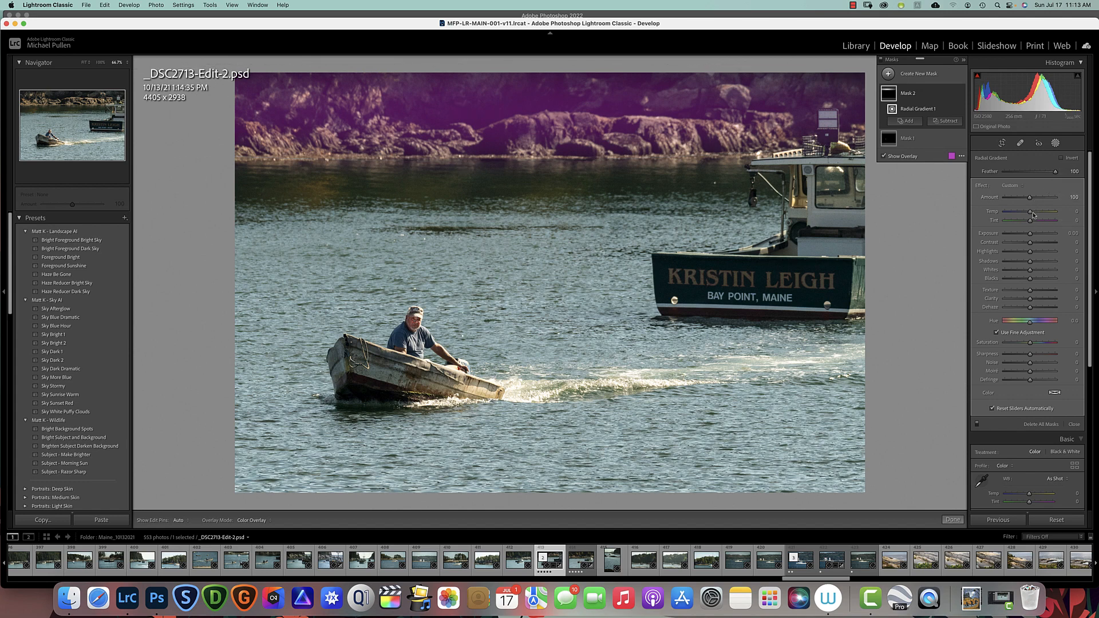
key("o")
left_click_drag(1030, 235, 1022, 236)
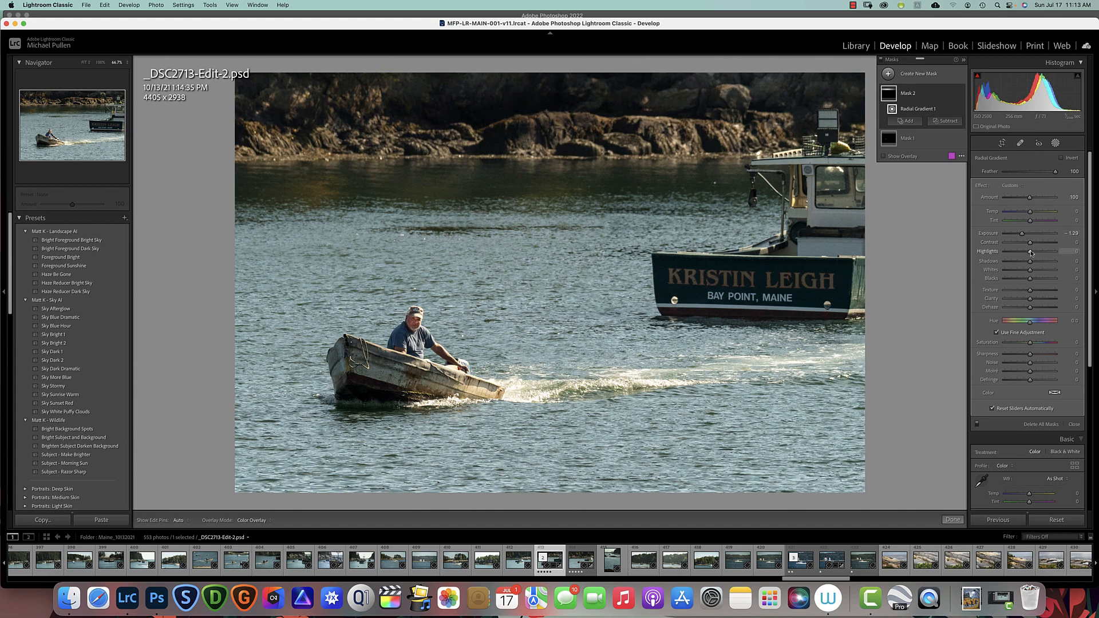
left_click_drag(1030, 242, 1029, 280)
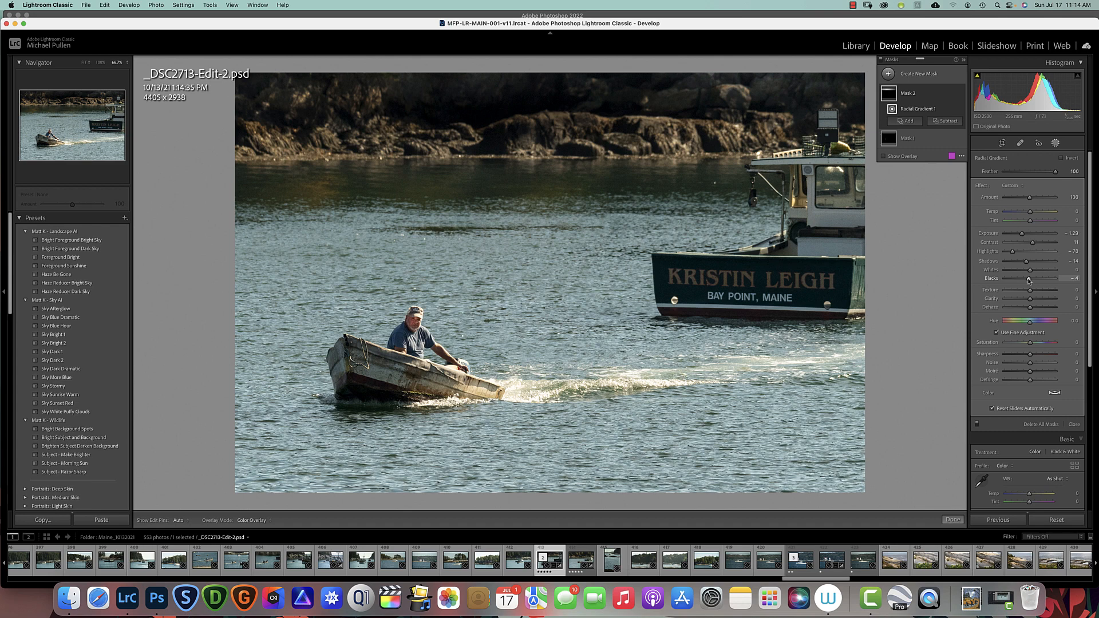
Close the masking tool and compare the photo before and after the face and shoreline edits.
left_click(1056, 143)
key("backslash")
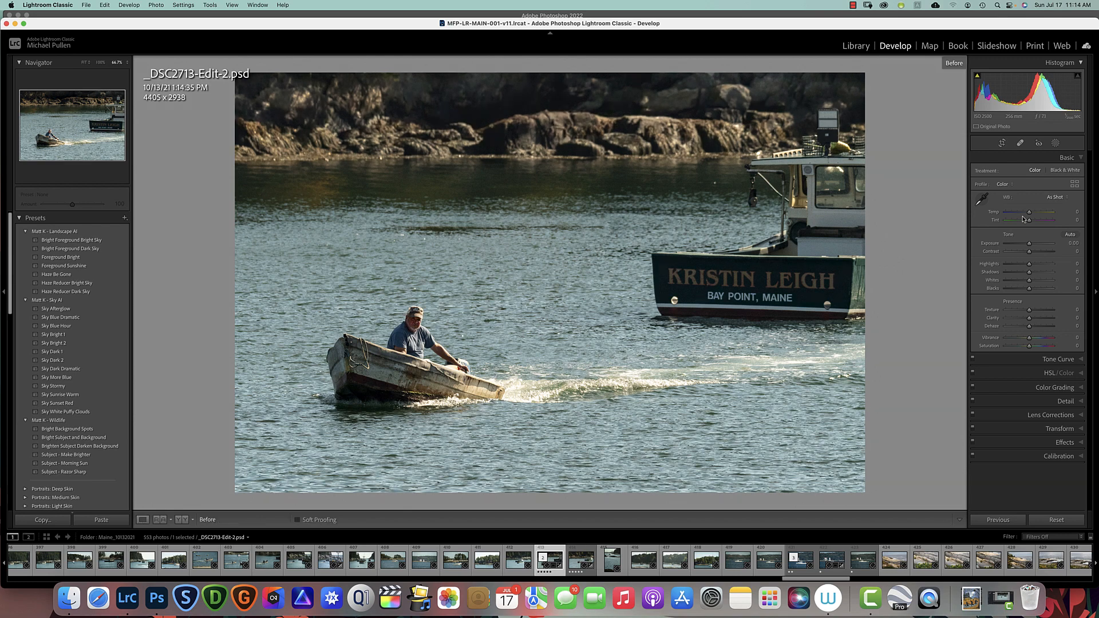
key("backslash")
key("backslash")
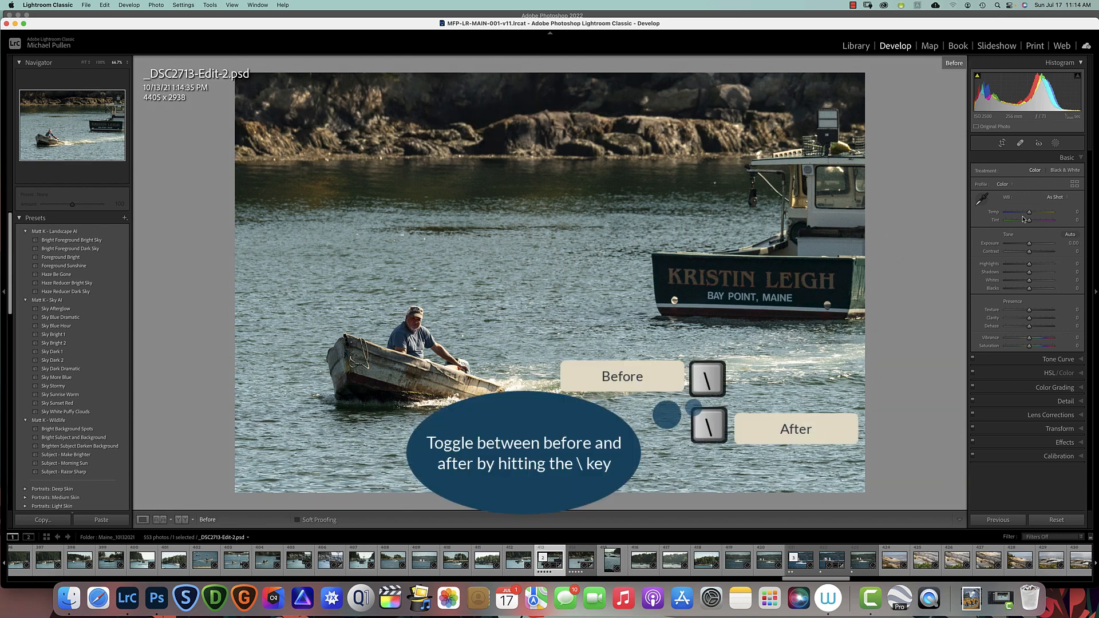
key("backslash")
key("backslash")
key("backslash")
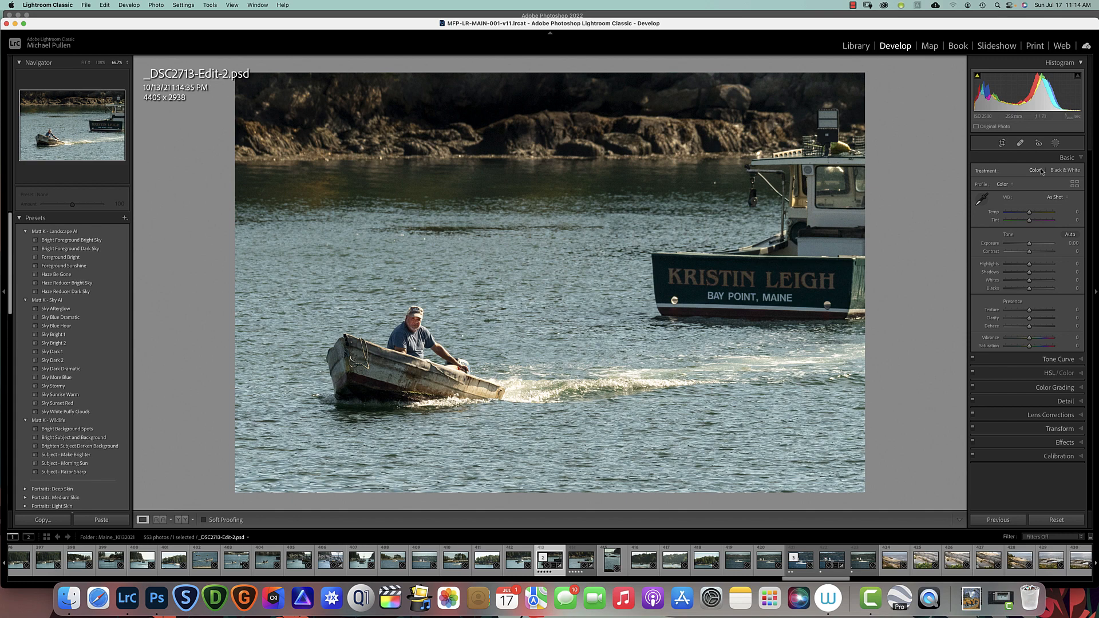
Create a radial gradient mask angled along the rowboat's hull, centre it, and set it to Exposure 0.74 and Temp 22.
left_click(1055, 145)
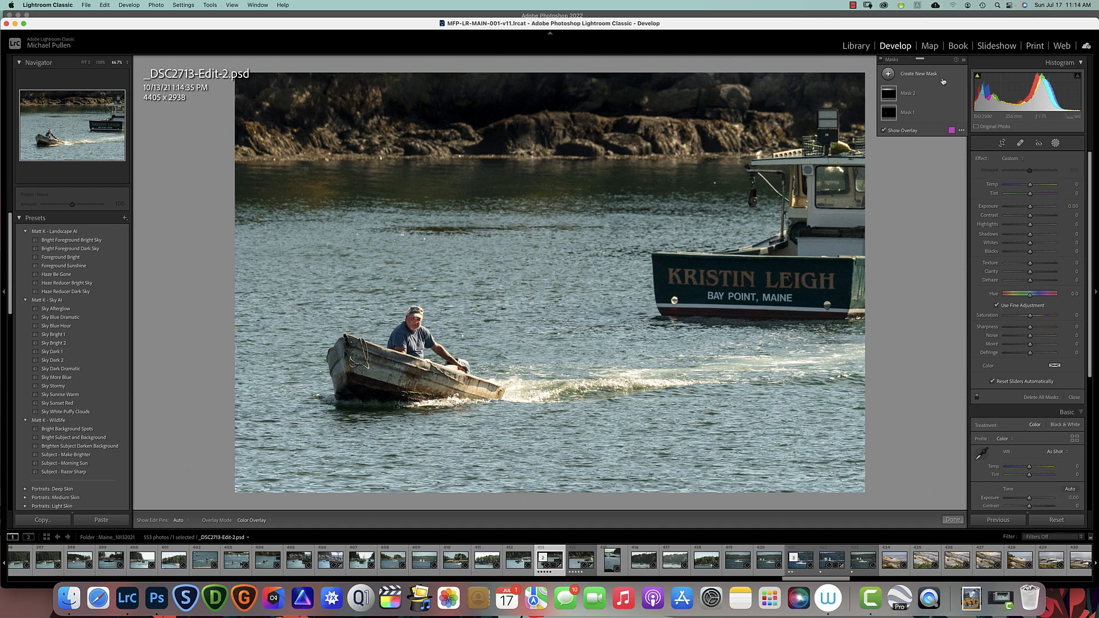
left_click(888, 74)
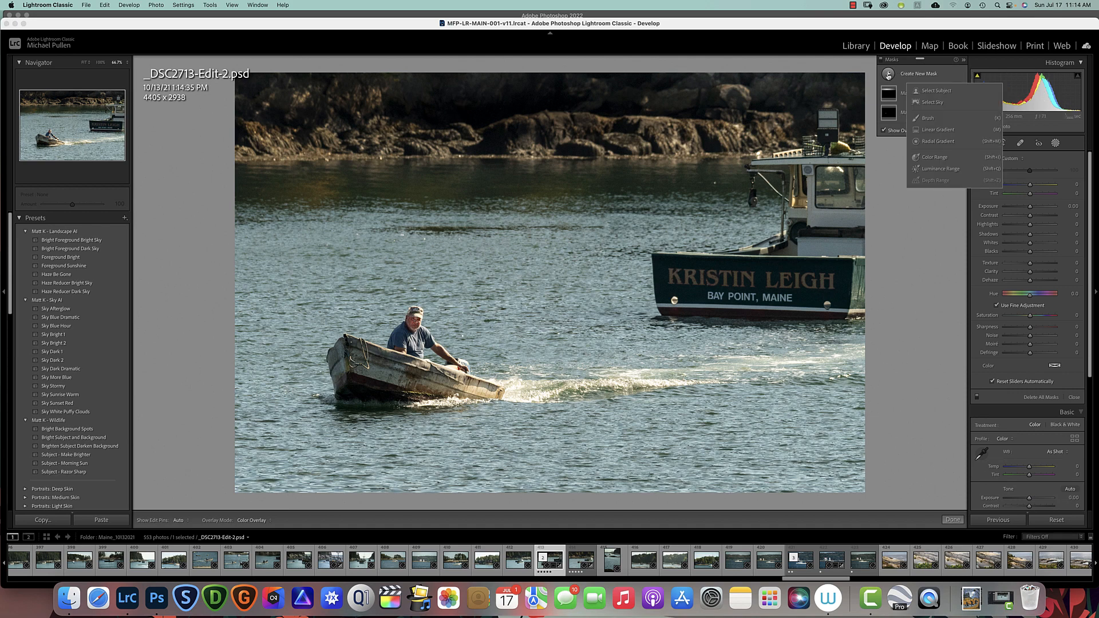
left_click(937, 141)
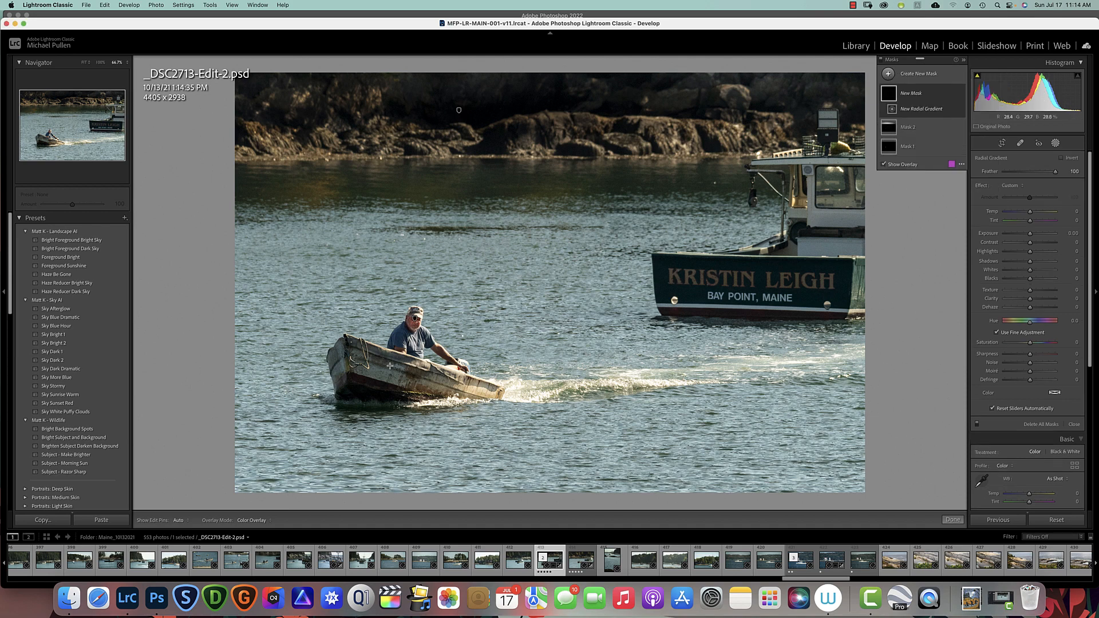
left_click_drag(390, 366, 476, 393)
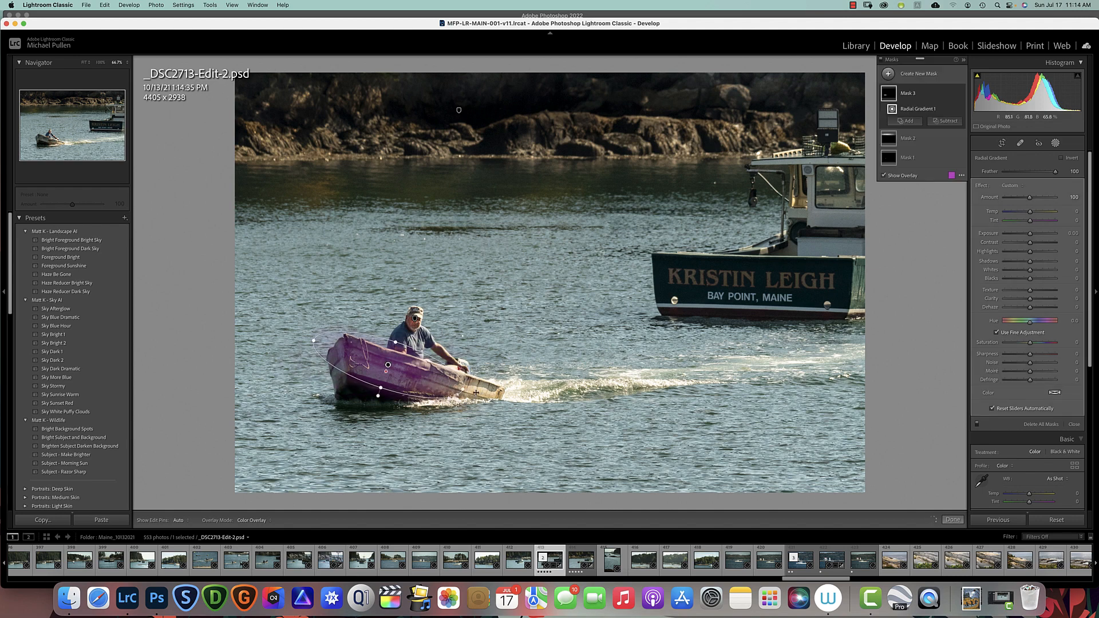
left_click_drag(388, 365, 407, 374)
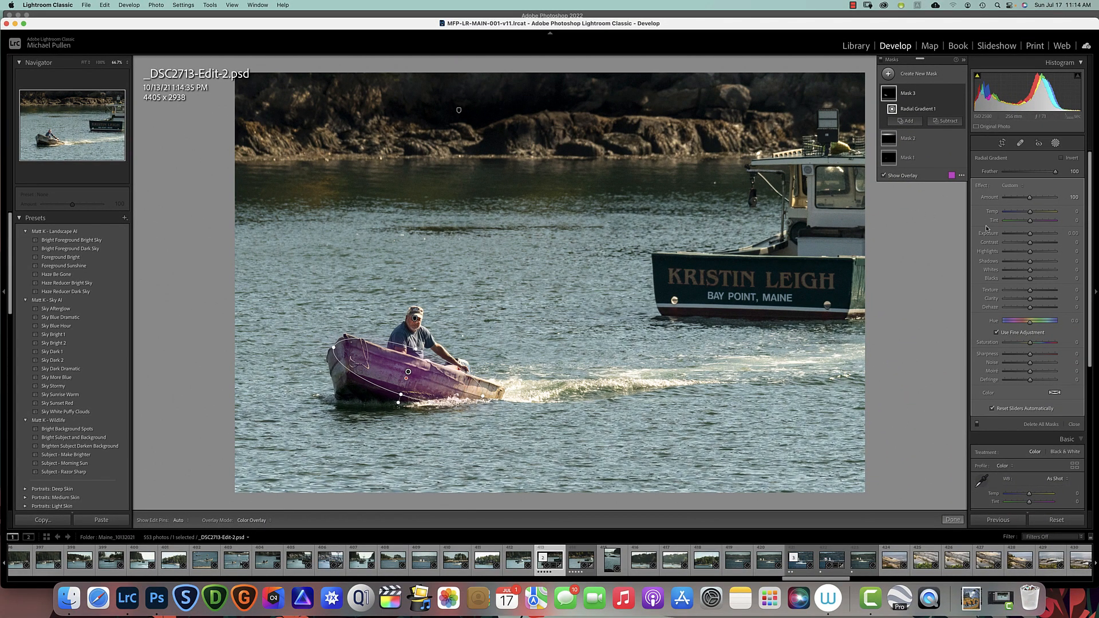
left_click_drag(1030, 233, 1037, 215)
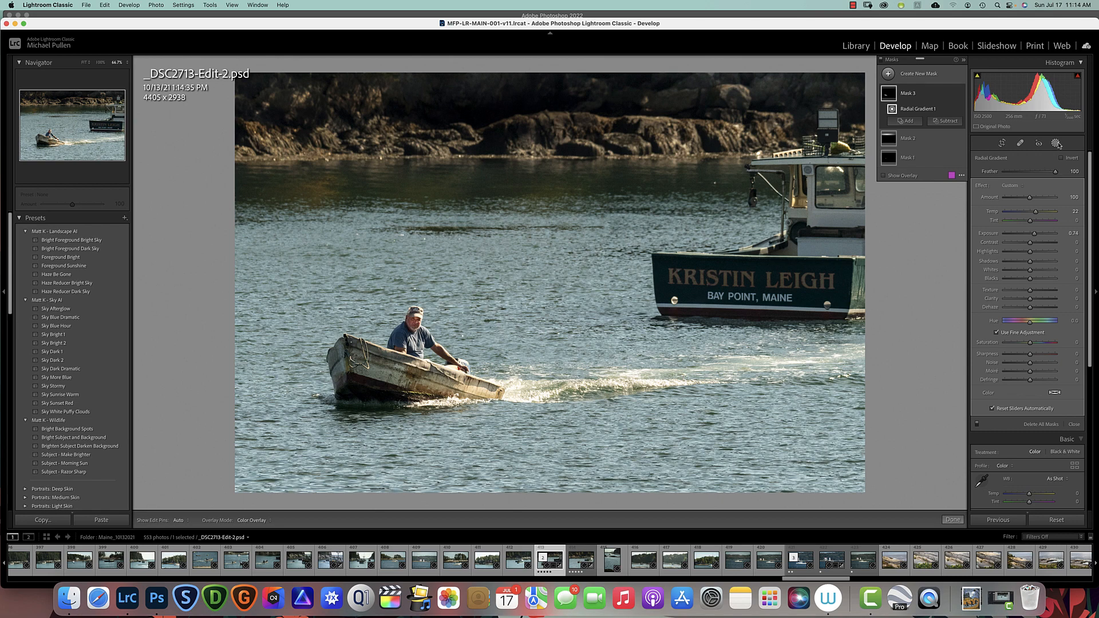
Add a small radial gradient mask over the dark lower bow with Exposure 1.83 and Temp 14, and compare before and after.
left_click(888, 73)
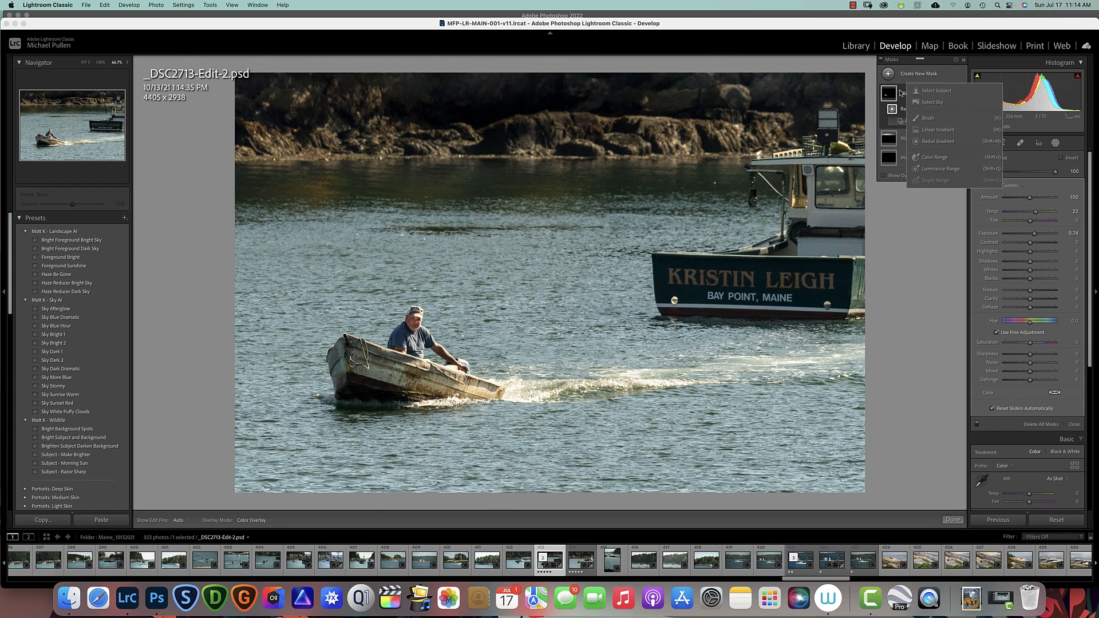
left_click(937, 141)
left_click_drag(345, 379, 367, 392)
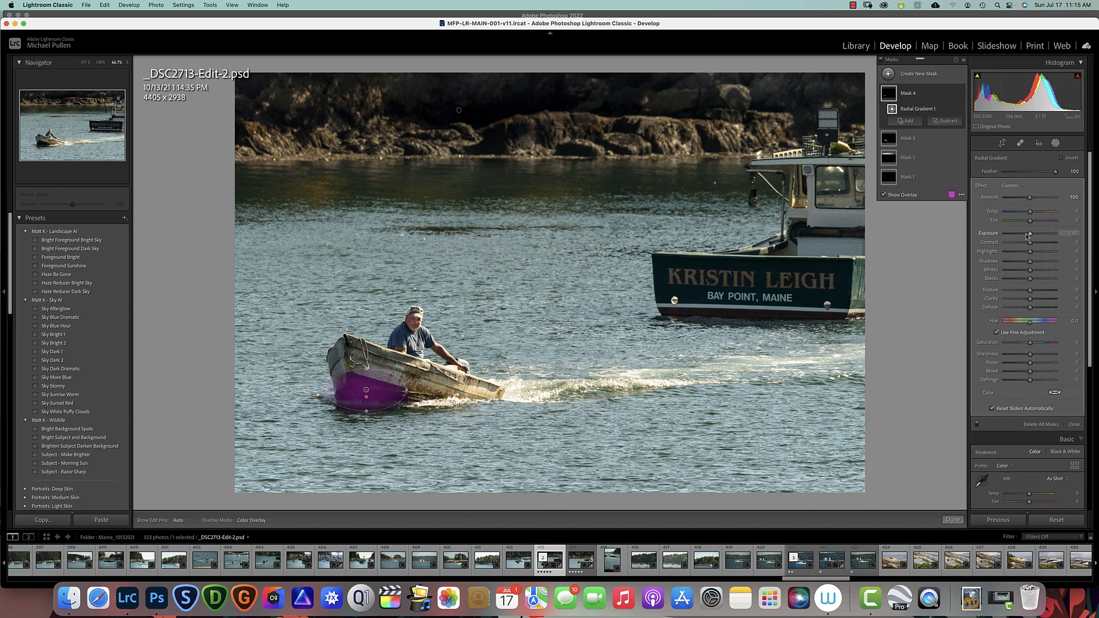
left_click_drag(1030, 233, 1034, 212)
key("backslash")
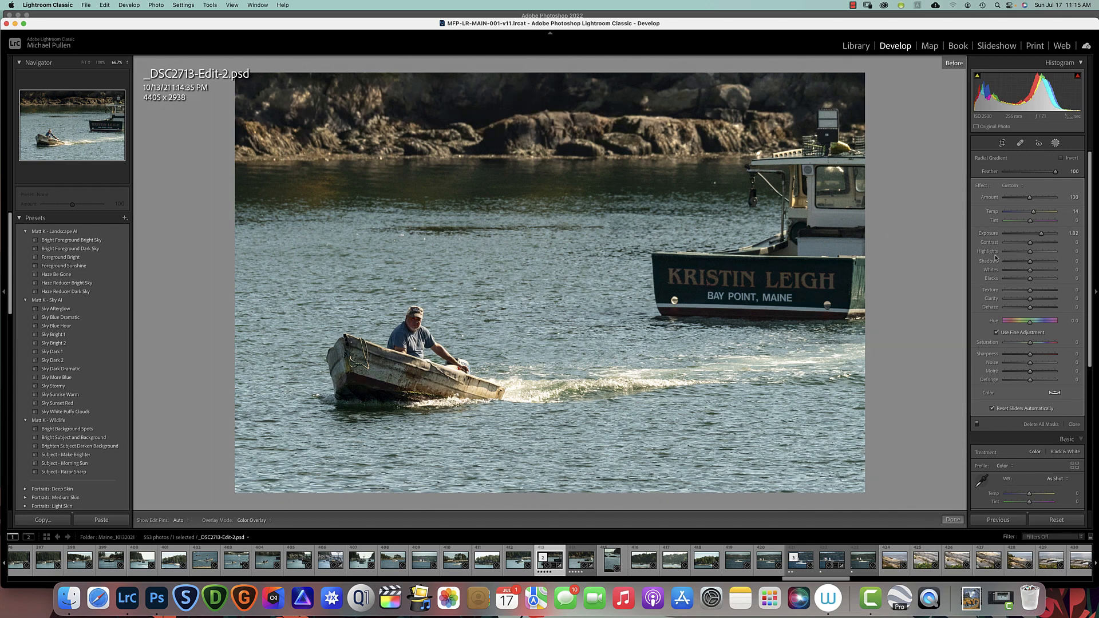
key("backslash")
key("backslash")
key("backslash")
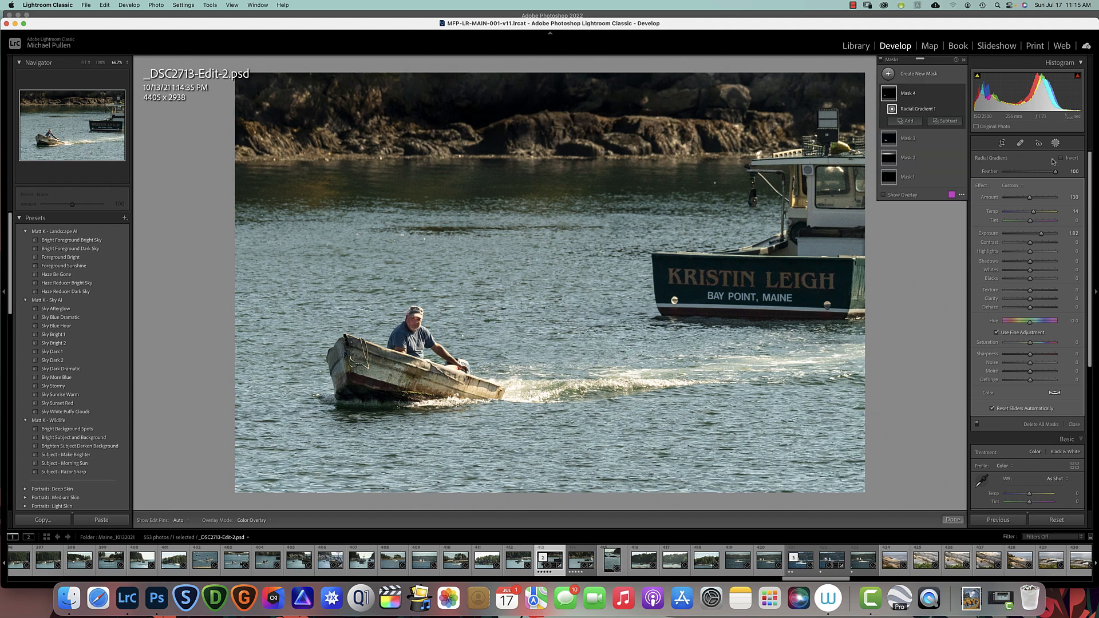
Create a long, flat radial gradient mask over the wake behind the rowboat and hide the mask overlay.
left_click(887, 74)
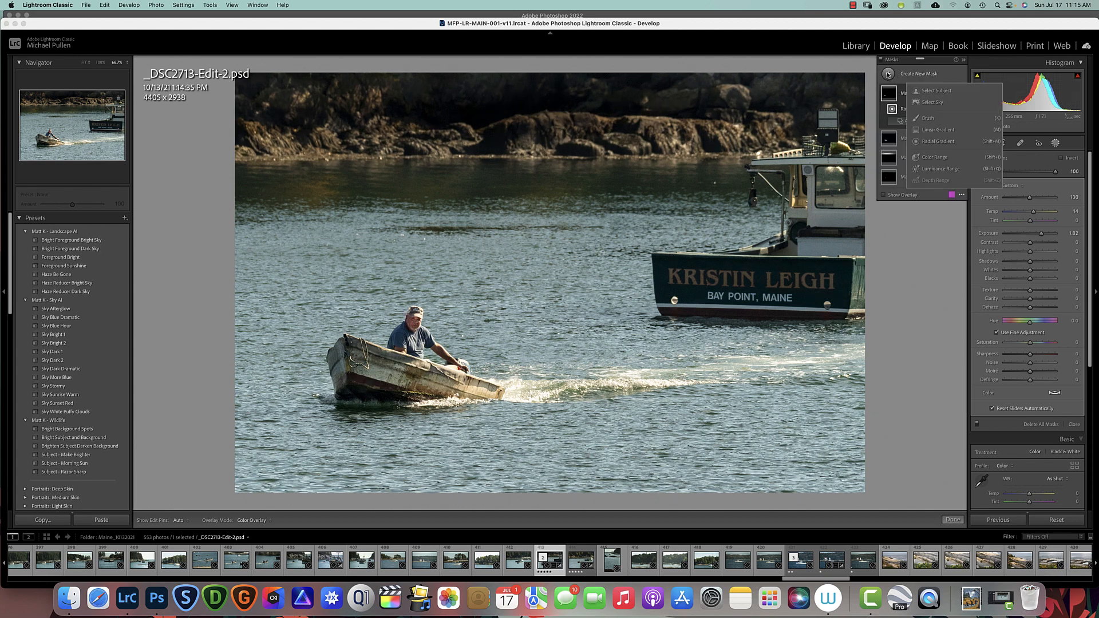
left_click(938, 143)
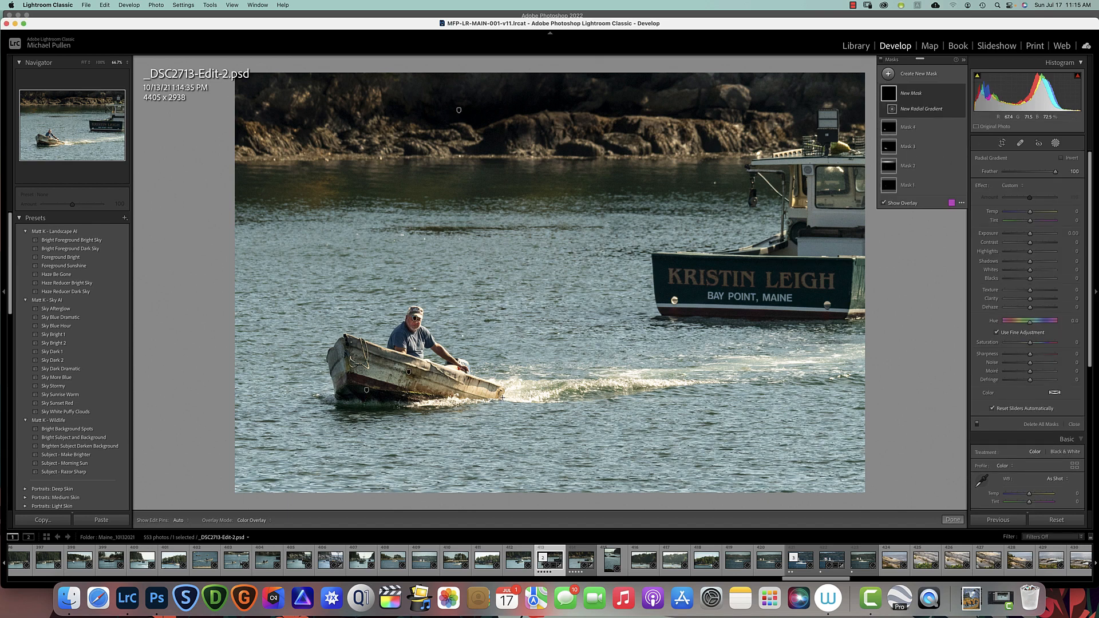
left_click_drag(502, 390, 676, 410)
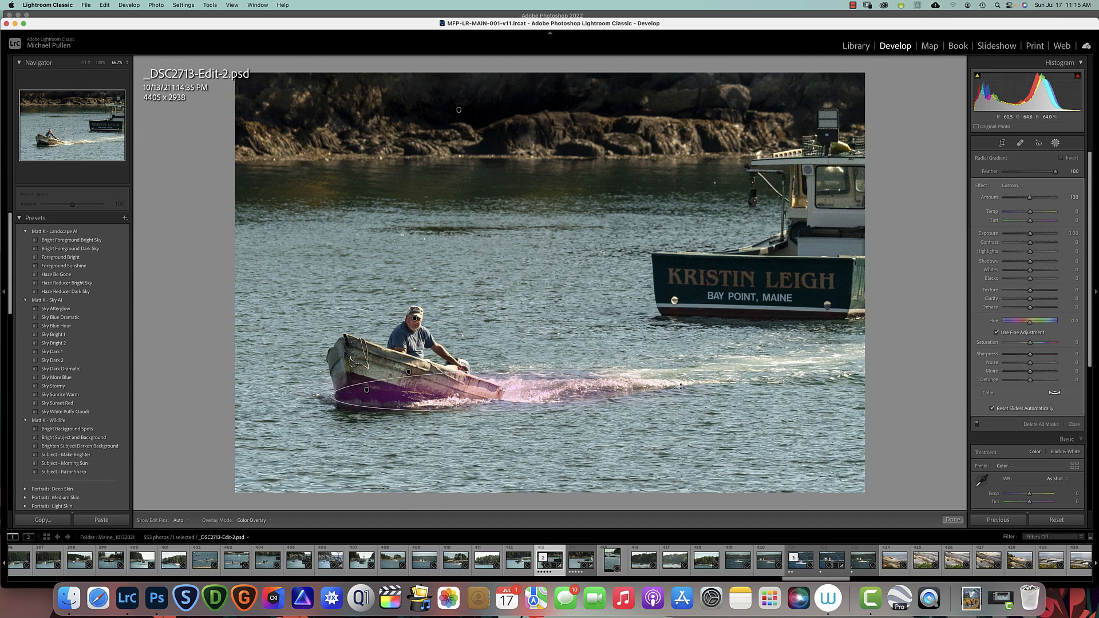
left_click_drag(503, 390, 619, 387)
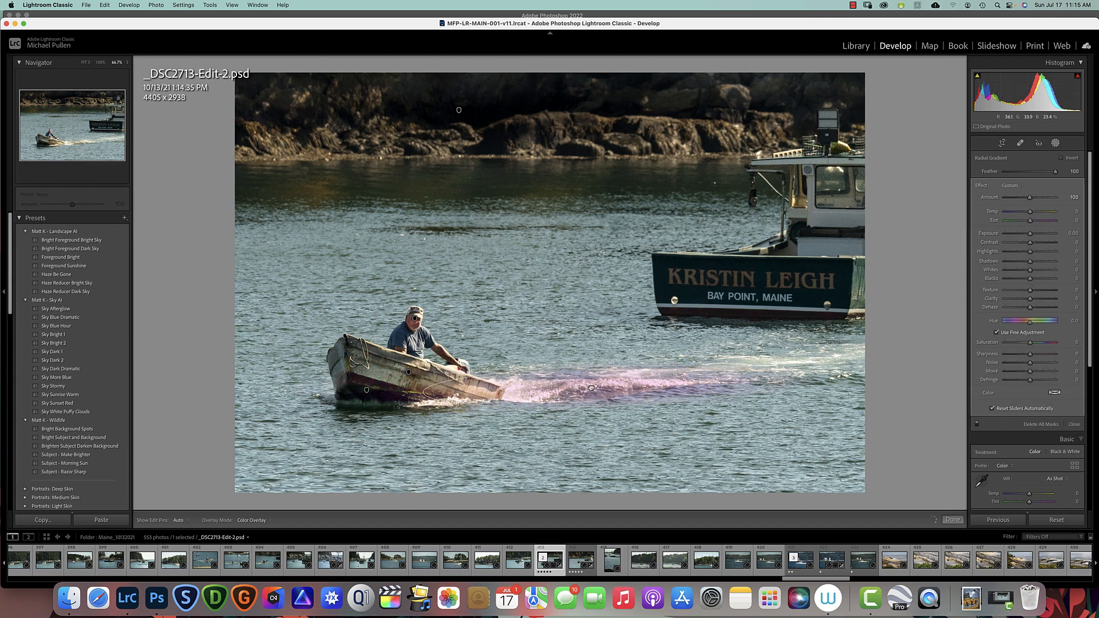
key("o")
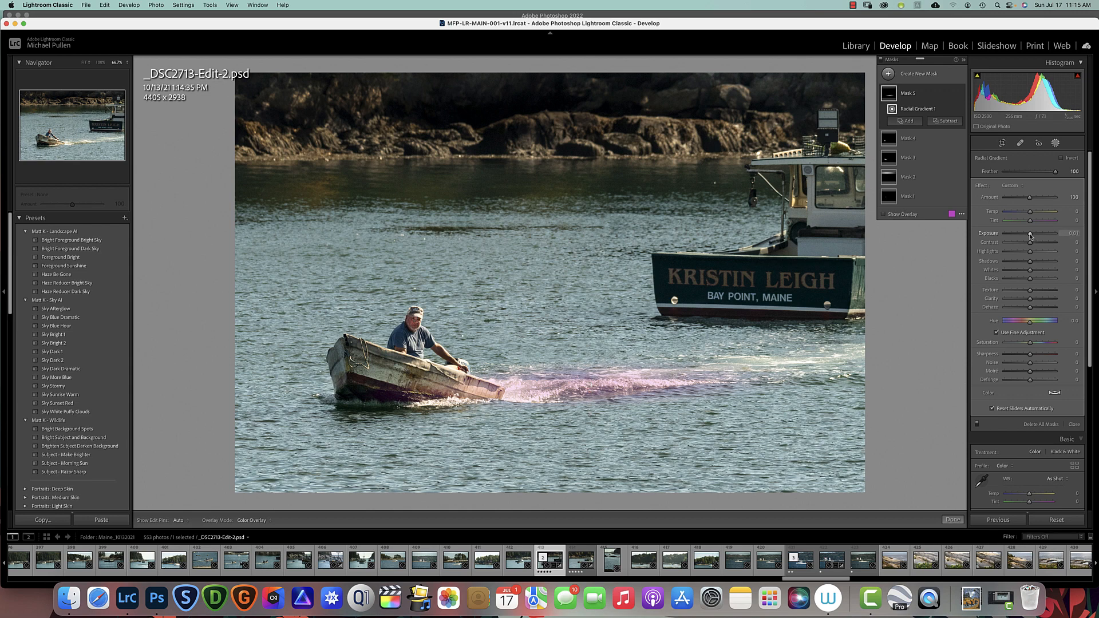
Set the wake mask to Exposure -0.22 and Tint -33, lower Highlights slightly, raise Texture and Clarity, and close masking.
left_click_drag(1031, 236, 1029, 236)
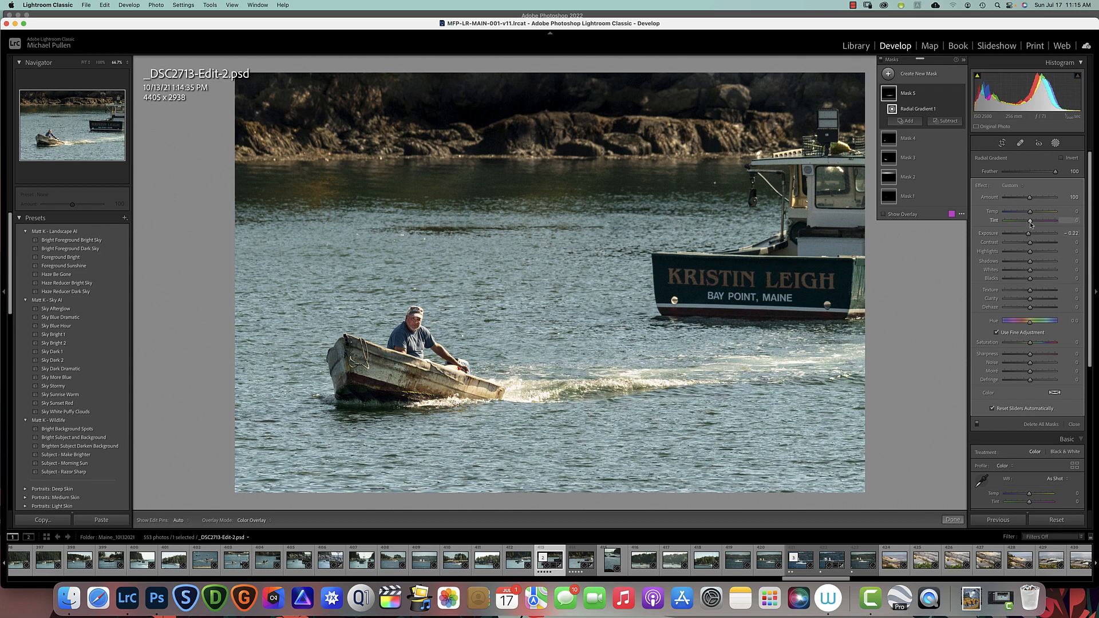
left_click_drag(1030, 224, 1022, 225)
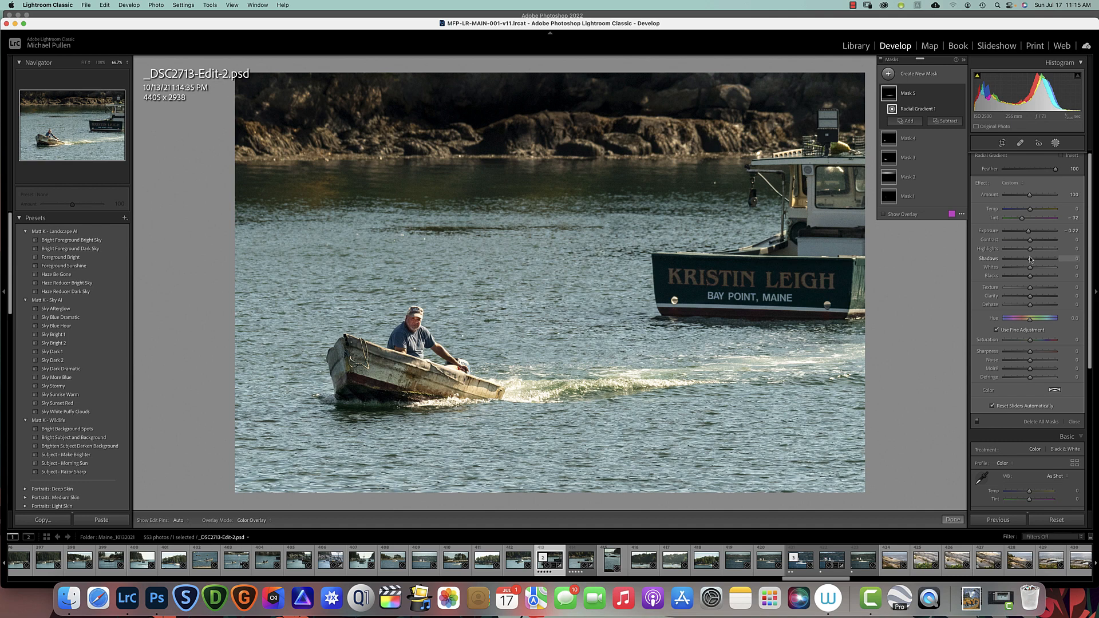
left_click_drag(1030, 249, 1027, 250)
left_click_drag(1030, 287, 1037, 296)
left_click(1057, 144)
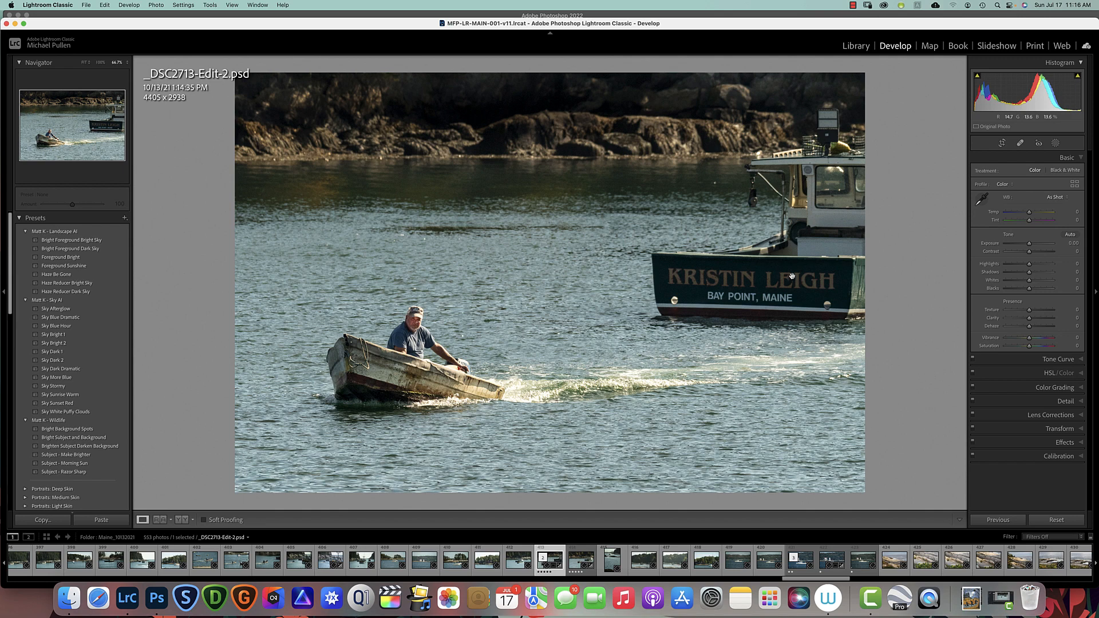
Create a Brush mask with Exposure 0.39, Texture 62, Clarity 40 and Feather 85, and paint over the name lettering on the large boat's stern.
left_click(1056, 143)
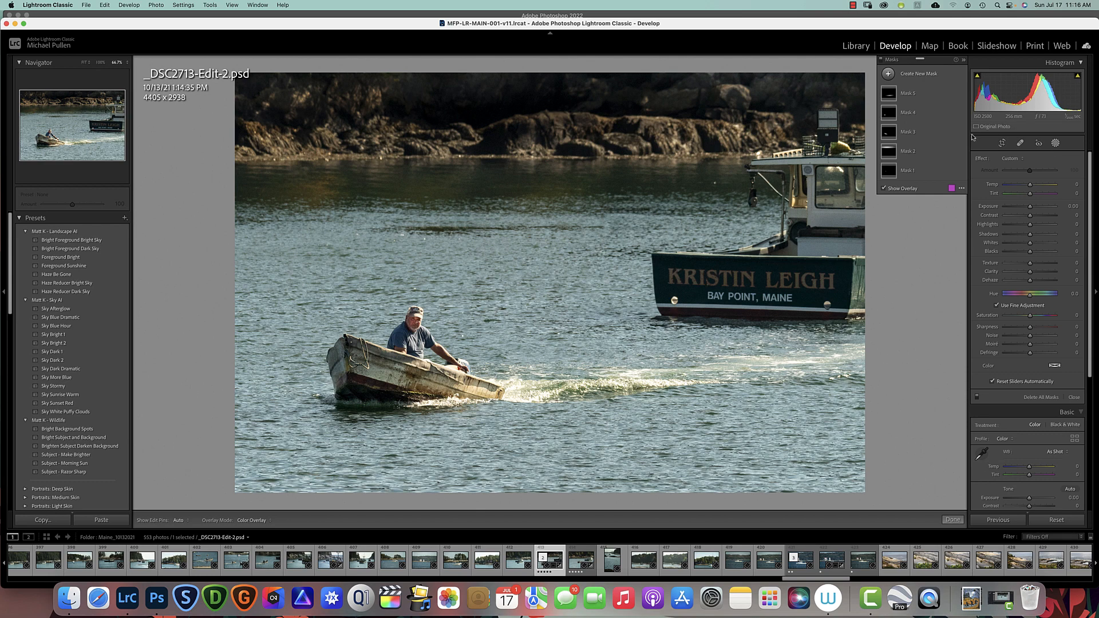
left_click(888, 73)
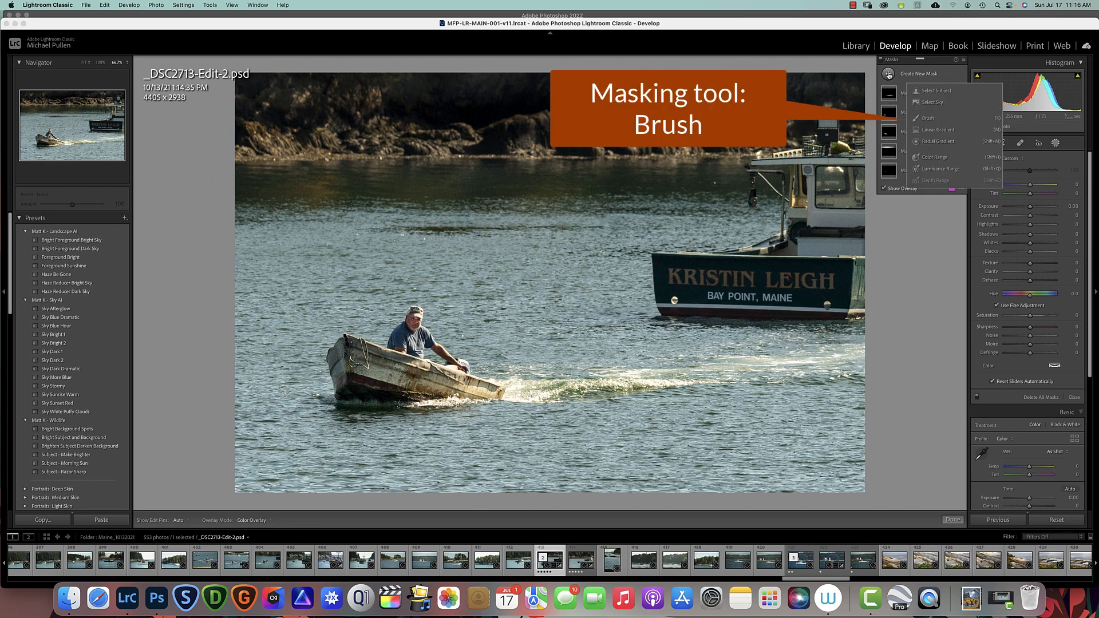
left_click(926, 119)
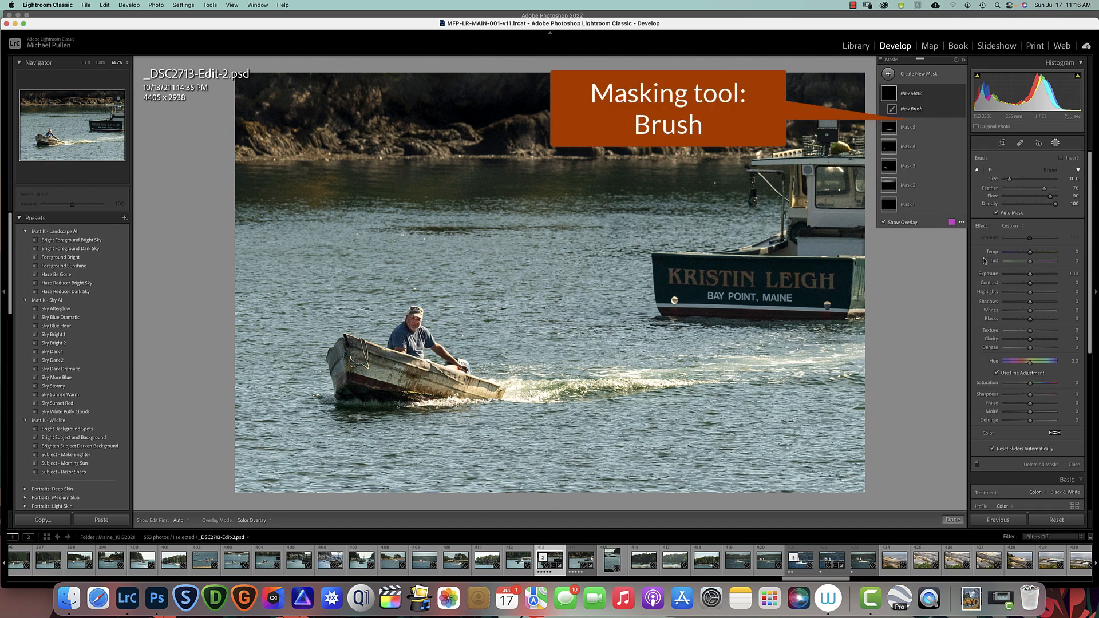
left_click_drag(1030, 274, 1032, 274)
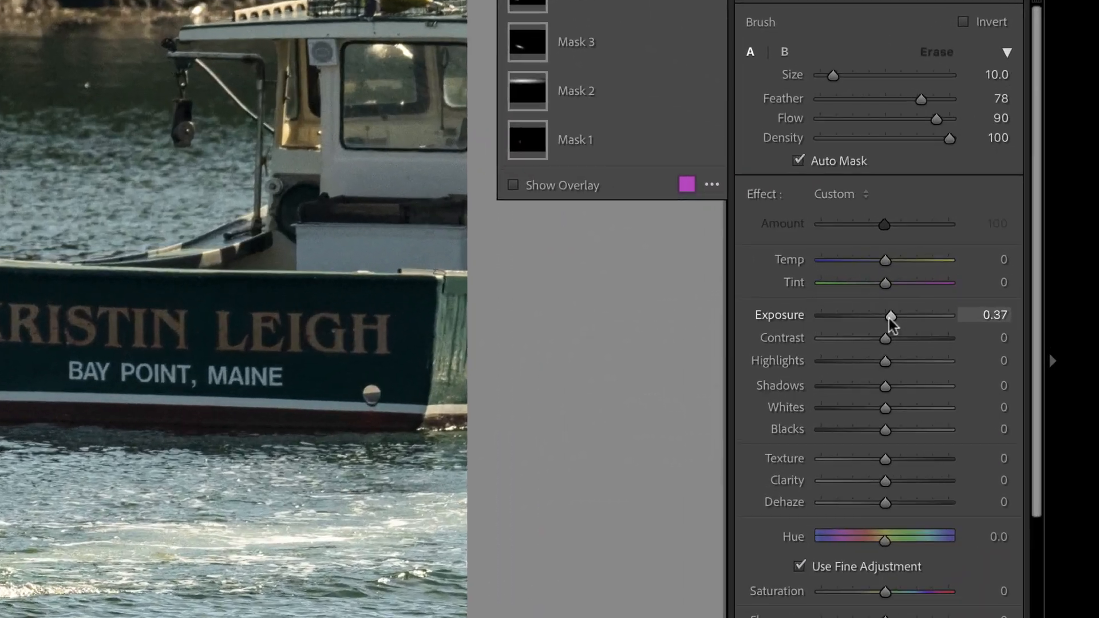
left_click_drag(890, 325, 888, 320)
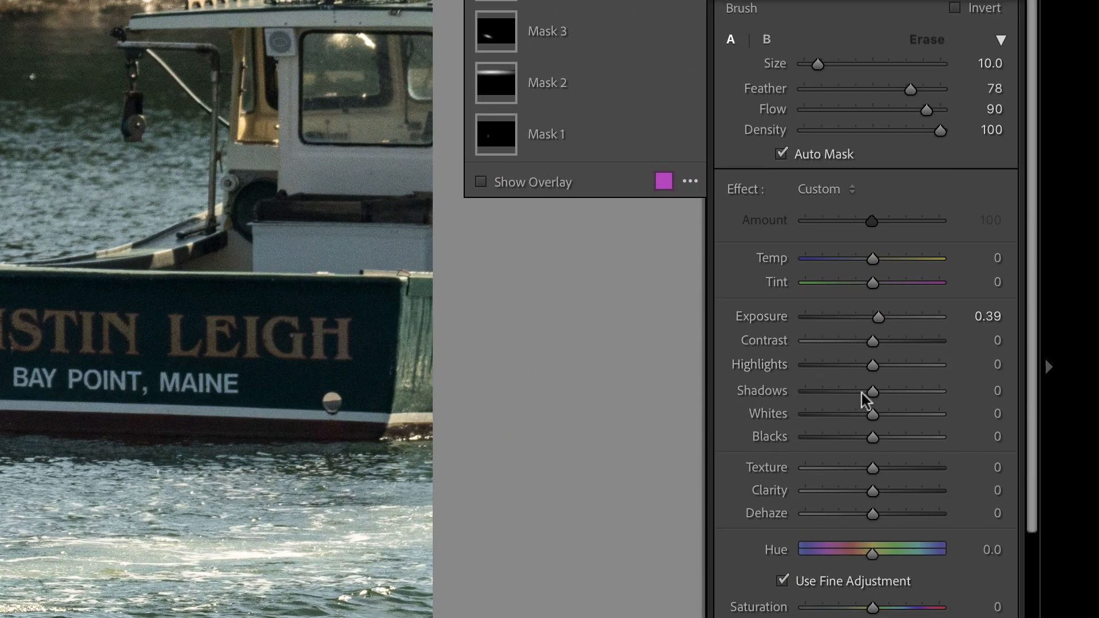
left_click_drag(872, 468, 901, 492)
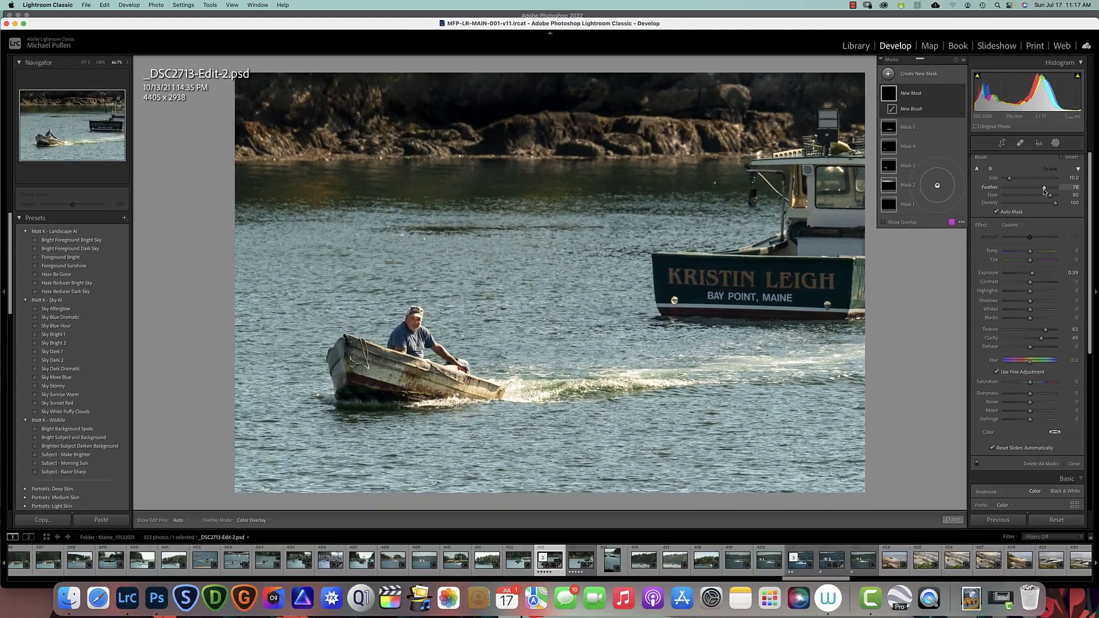
left_click_drag(1044, 191, 1049, 192)
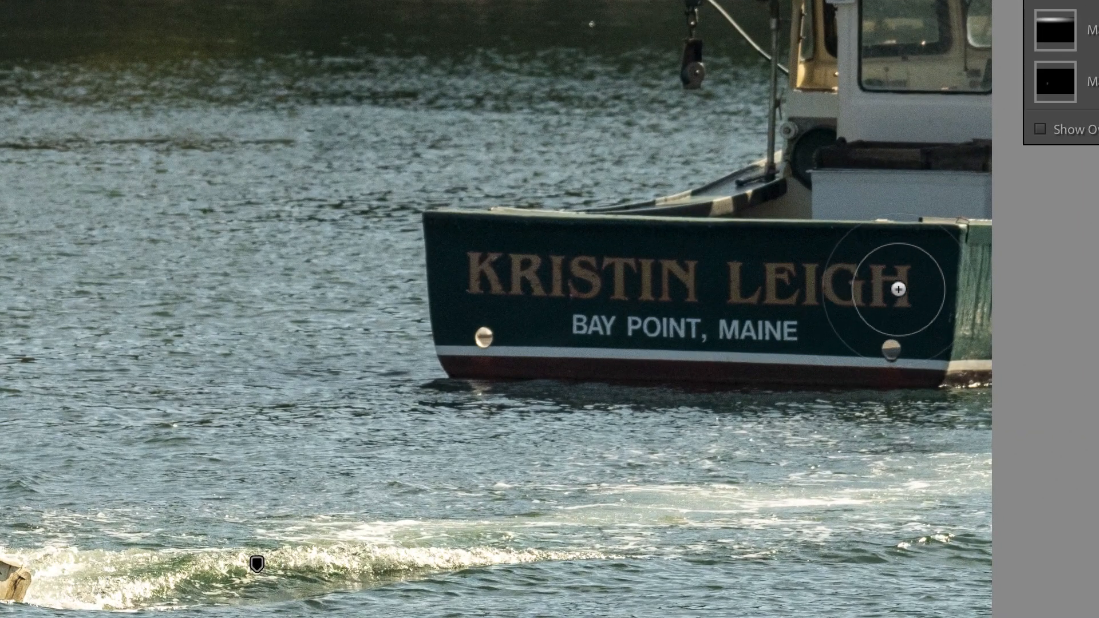
mouse_move(906, 284)
left_mouse_down()
mouse_move(522, 255)
mouse_move(442, 269)
mouse_move(819, 307)
mouse_move(537, 311)
mouse_move(506, 324)
mouse_move(930, 339)
mouse_move(902, 339)
mouse_move(933, 331)
mouse_move(932, 260)
mouse_move(870, 330)
mouse_move(624, 314)
mouse_move(882, 327)
mouse_move(479, 313)
mouse_move(454, 252)
mouse_move(927, 274)
mouse_move(679, 276)
mouse_move(860, 294)
mouse_move(868, 318)
mouse_move(847, 333)
mouse_move(896, 339)
mouse_move(887, 349)
mouse_move(631, 331)
mouse_move(655, 336)
mouse_move(457, 333)
mouse_move(475, 280)
left_mouse_up()
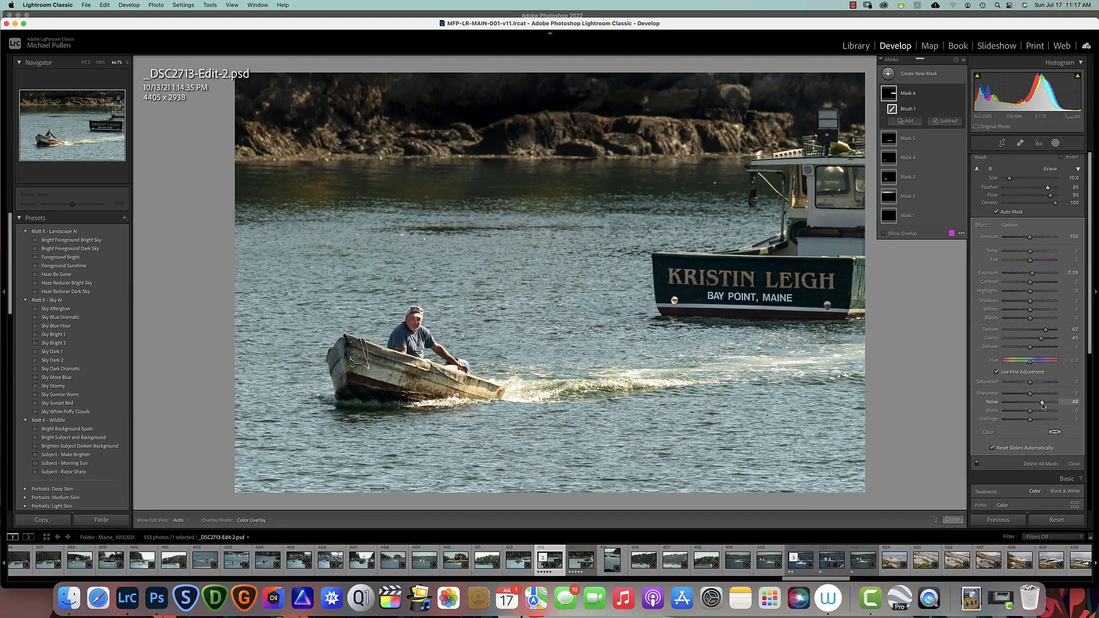
Refine the stern lettering mask with Noise 53, Exposure 0.42 and Contrast 20, and compare the photo before and after.
left_click_drag(1042, 404, 1044, 407)
left_click_drag(1033, 274, 1035, 284)
left_click_drag(1033, 275, 1034, 275)
key("backslash")
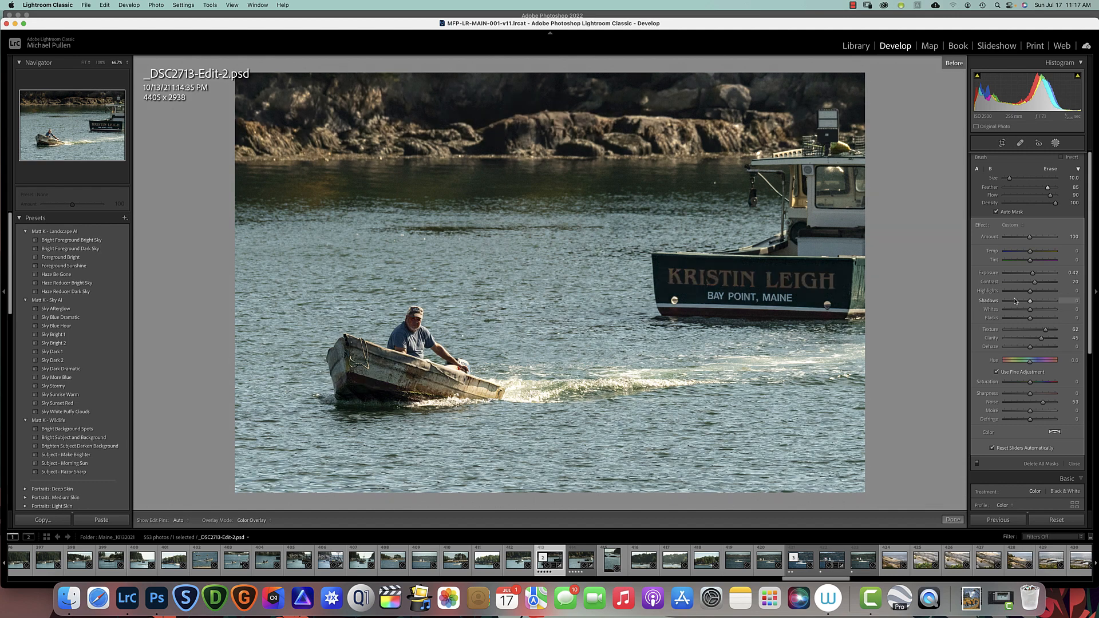
key("backslash")
key("backslash")
key("backslash")
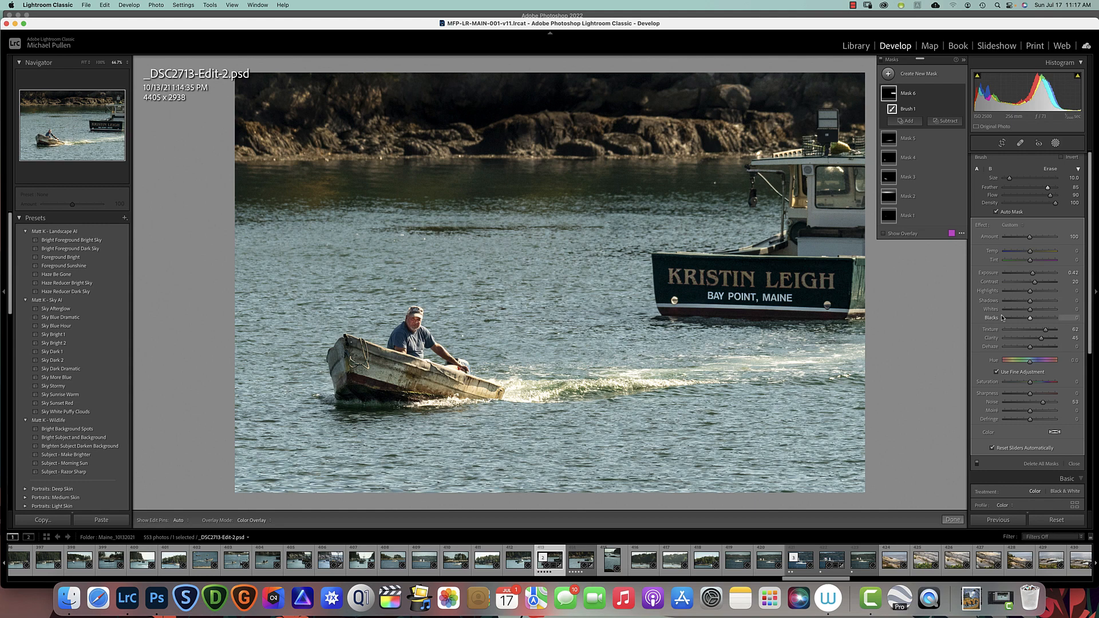
key("super+minus")
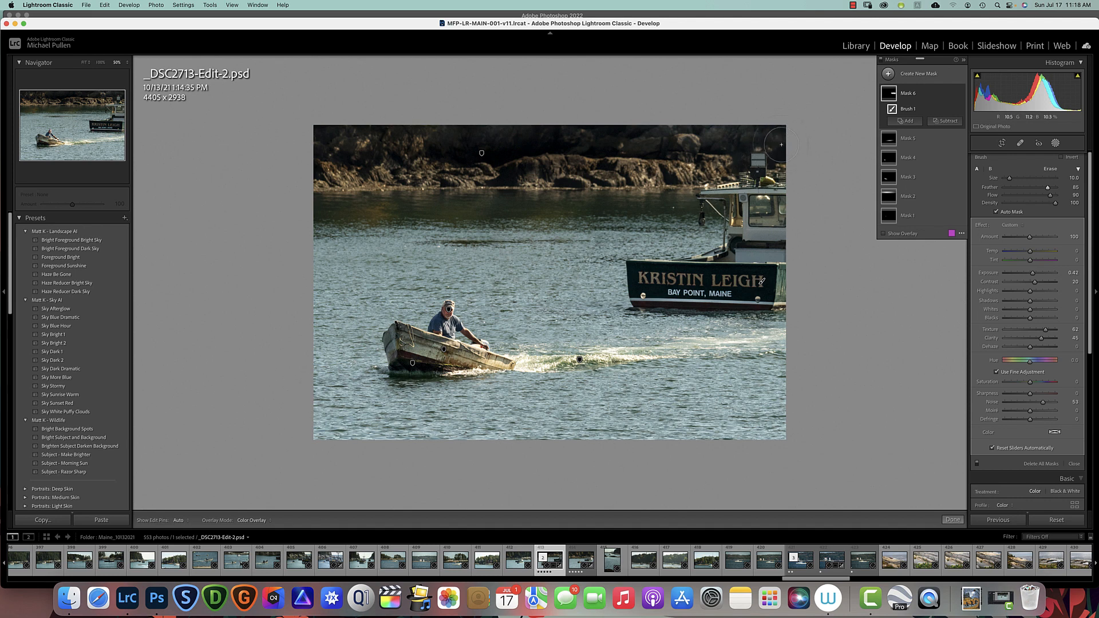
Create a Brush mask with Size 10, Exposure 1.30, Temp 12, Feather 99 and Flow 100.
left_click(887, 73)
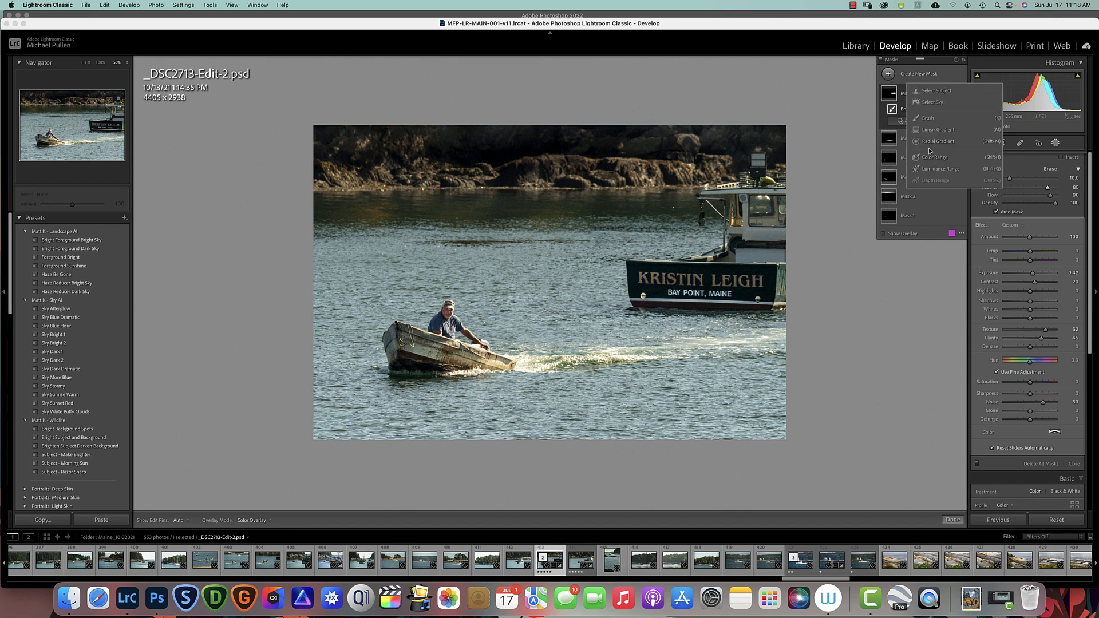
left_click(925, 118)
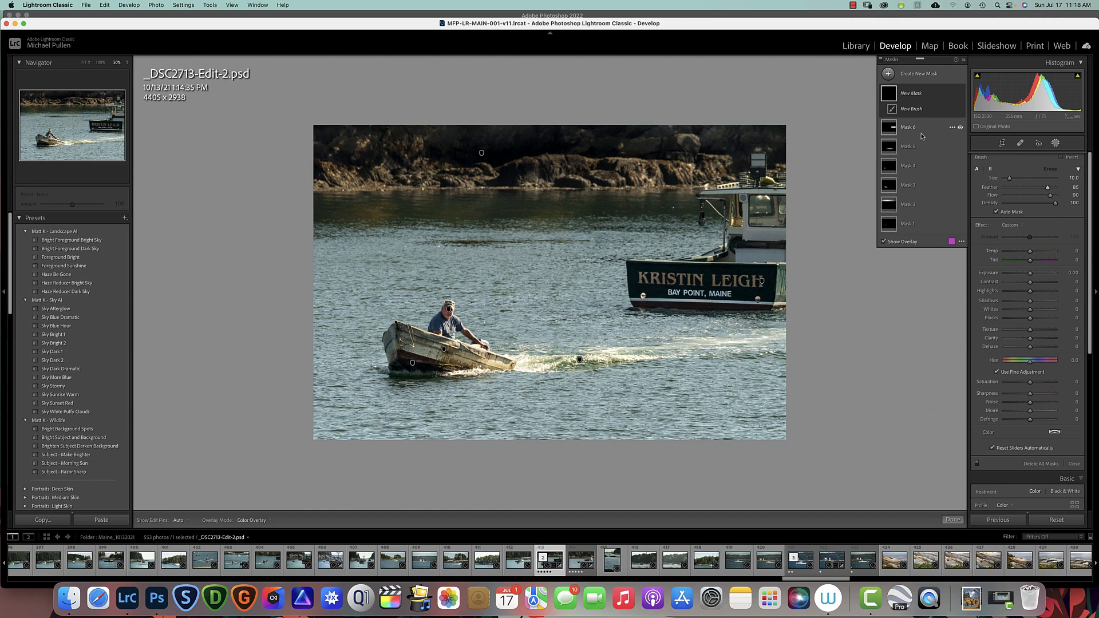
left_click_drag(1030, 273, 1038, 278)
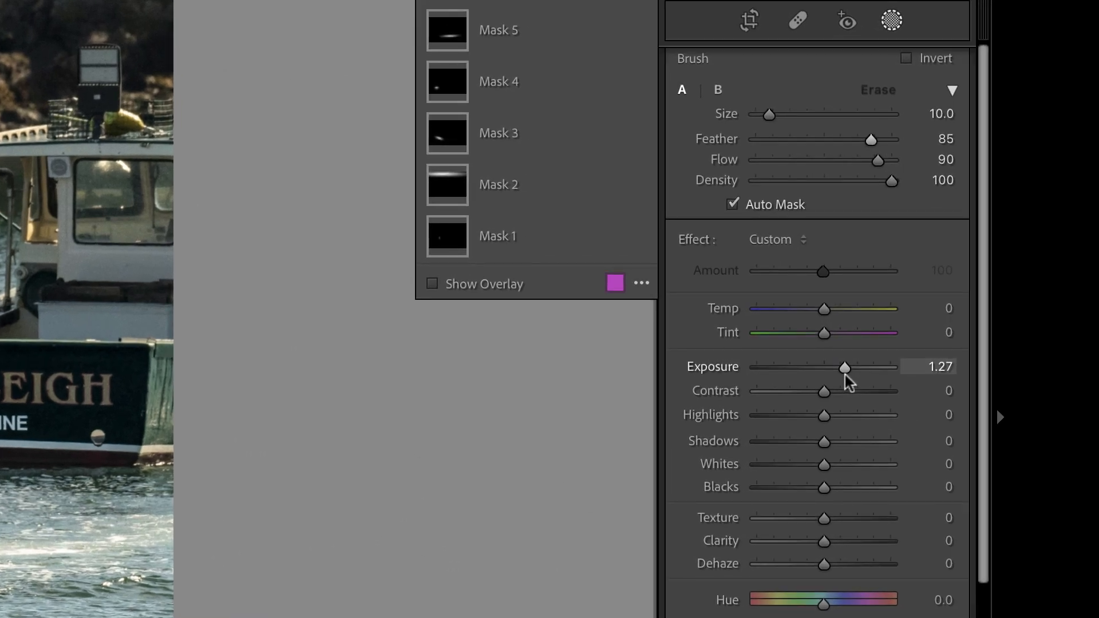
left_click_drag(845, 373, 846, 373)
left_click_drag(825, 311, 832, 312)
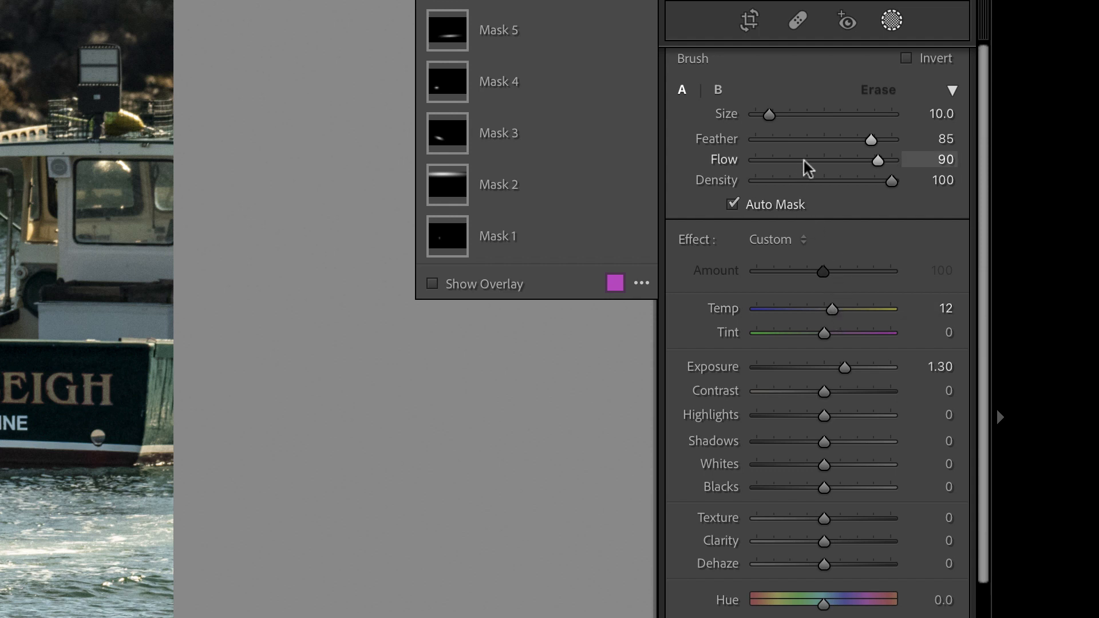
left_click_drag(876, 142, 894, 144)
left_click_drag(873, 161, 900, 163)
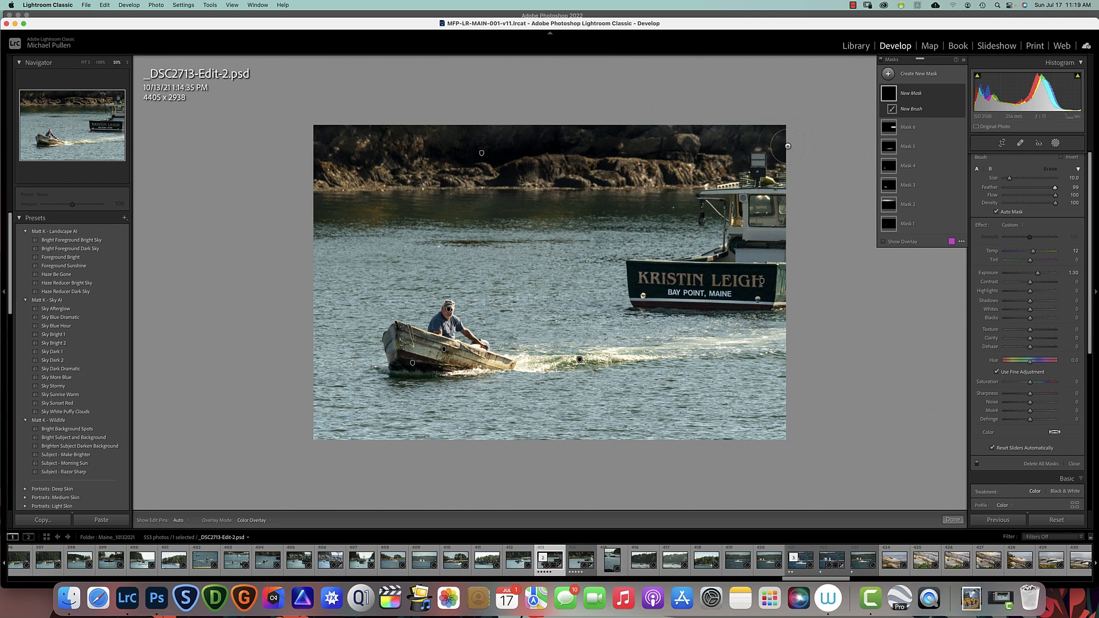
Paint a straight sun ray from the photo's upper-right corner to the water below the rowboat, enlarging the brush to 40, and hide the mask overlay.
key("h")
key("h")
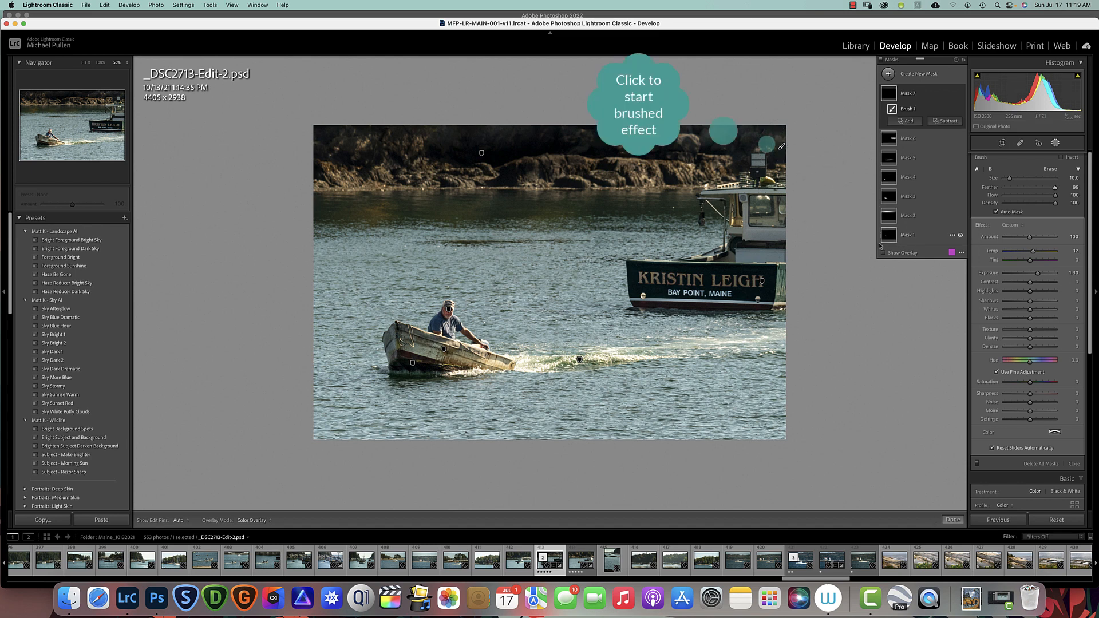
left_click_drag(782, 145, 781, 147)
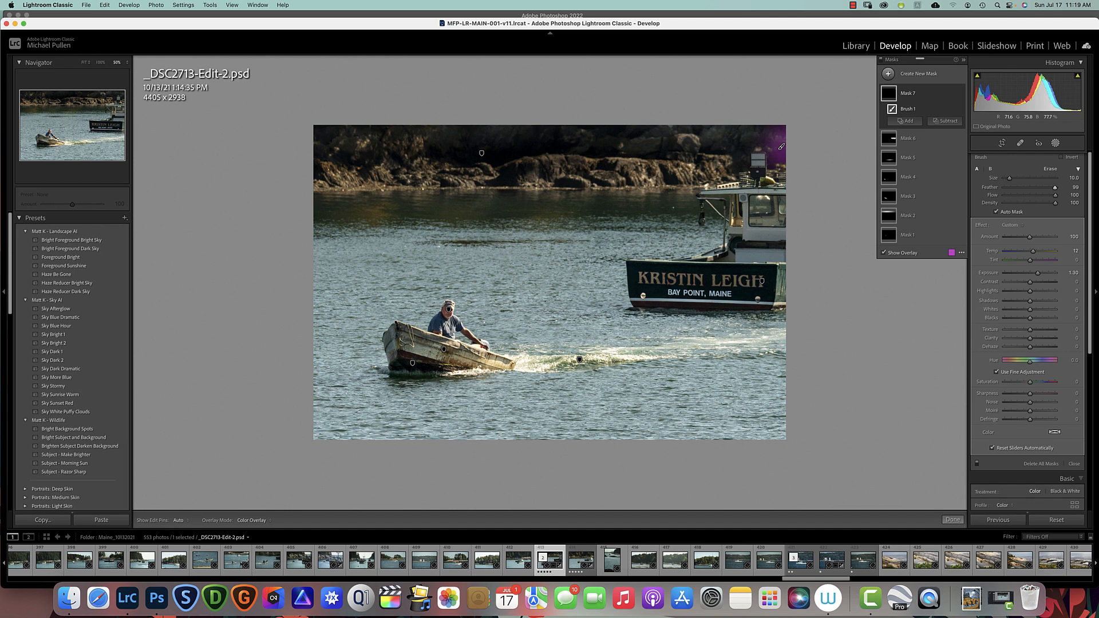
key("bracketright")
key("bracketright")
key("bracketright")
key("bracketright")
key("bracketright")
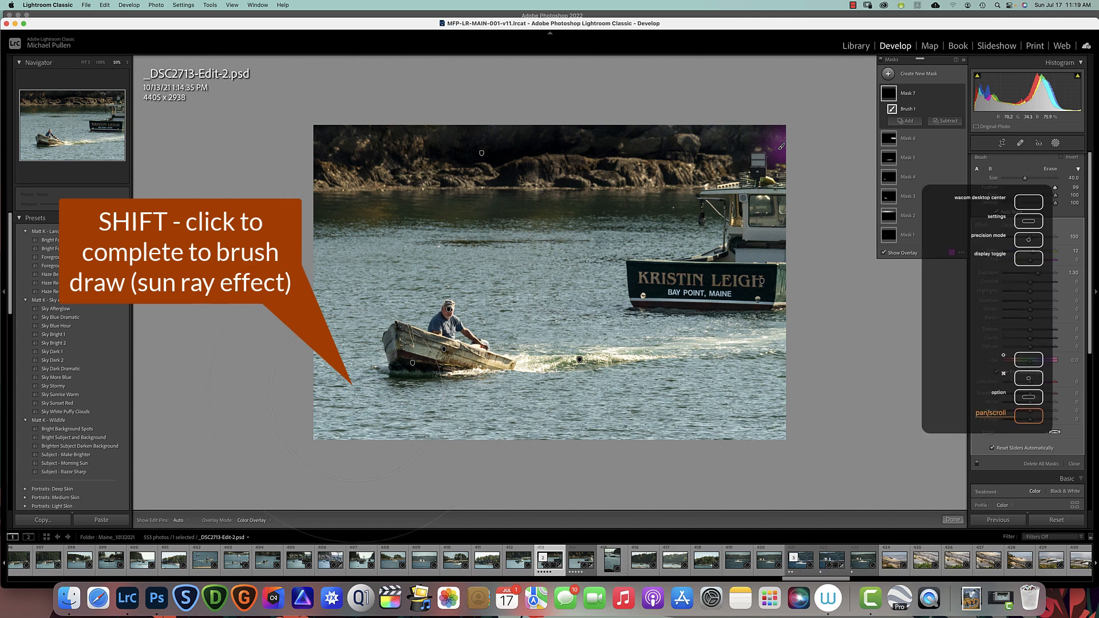
left_click(355, 395, "shift")
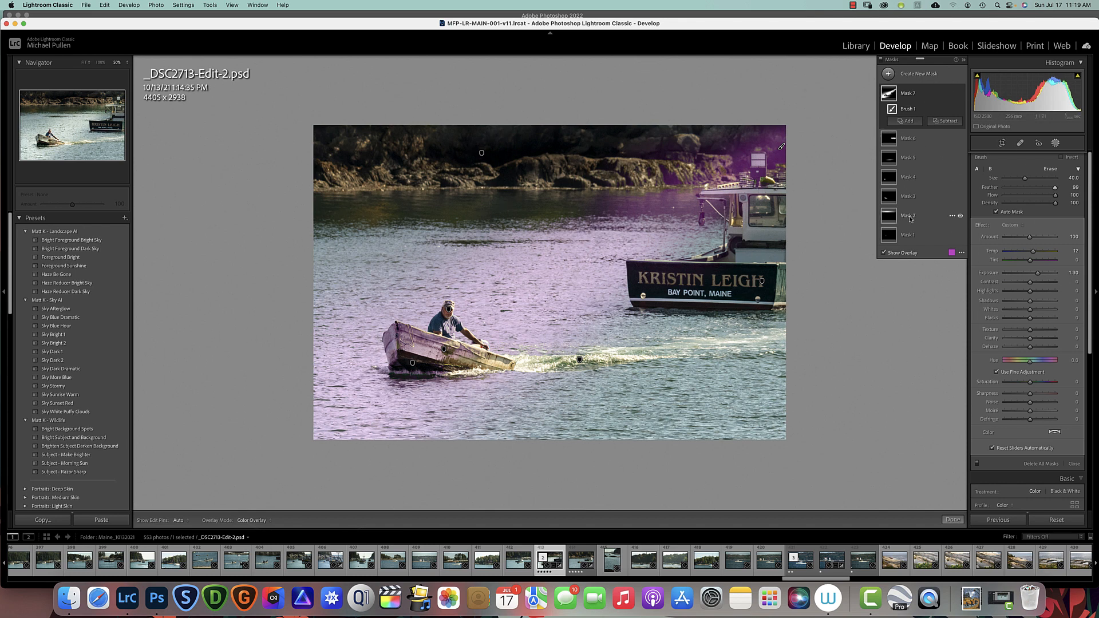
left_click(883, 254)
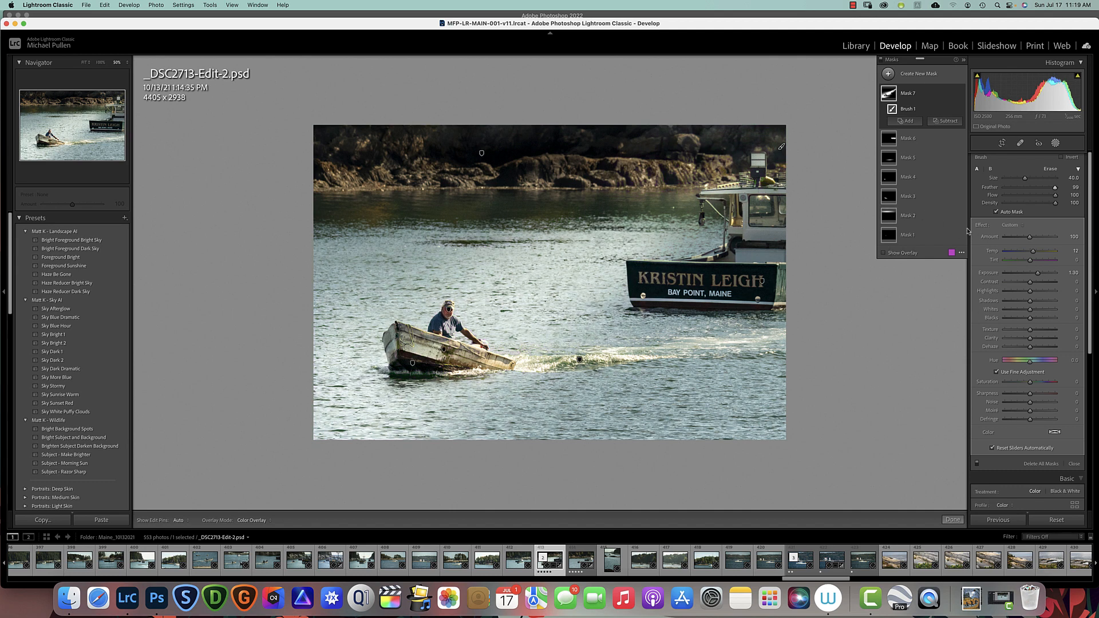
Lower the sun-ray mask's Exposure to 0.22, comparing the photo before and after and with the mask off and on.
left_click_drag(1038, 275, 1032, 276)
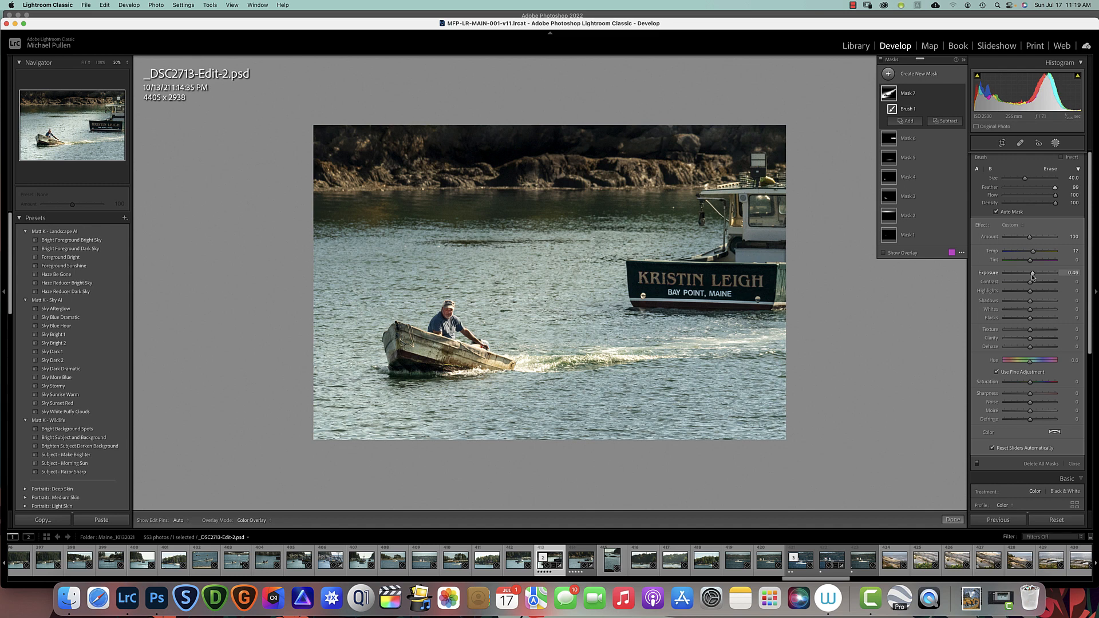
left_click_drag(1033, 276, 1033, 277)
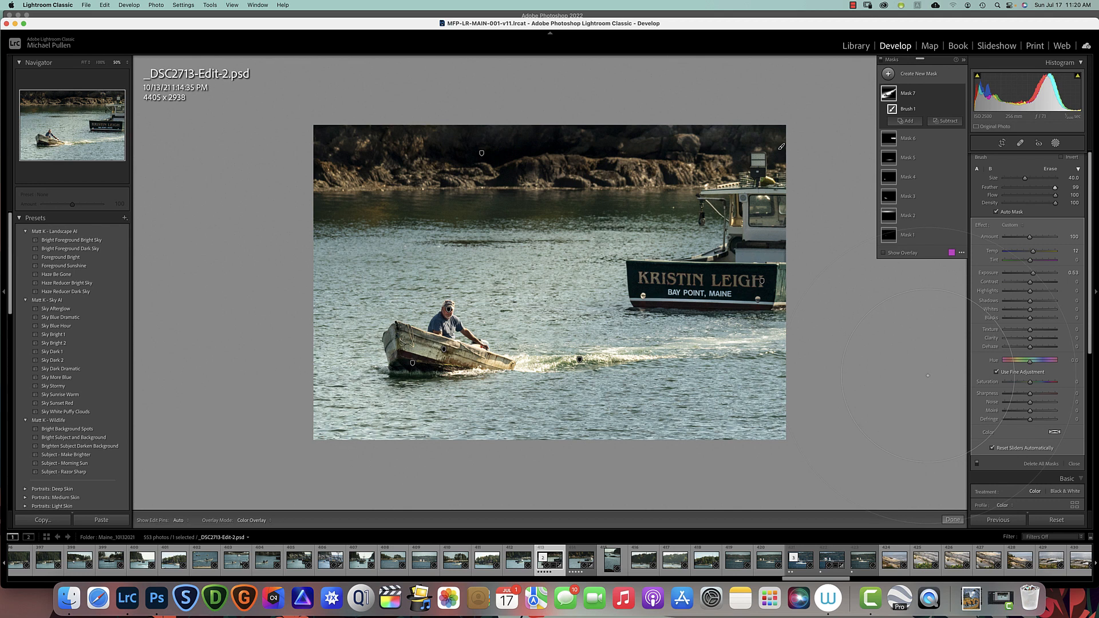
key("backslash")
key("backslash")
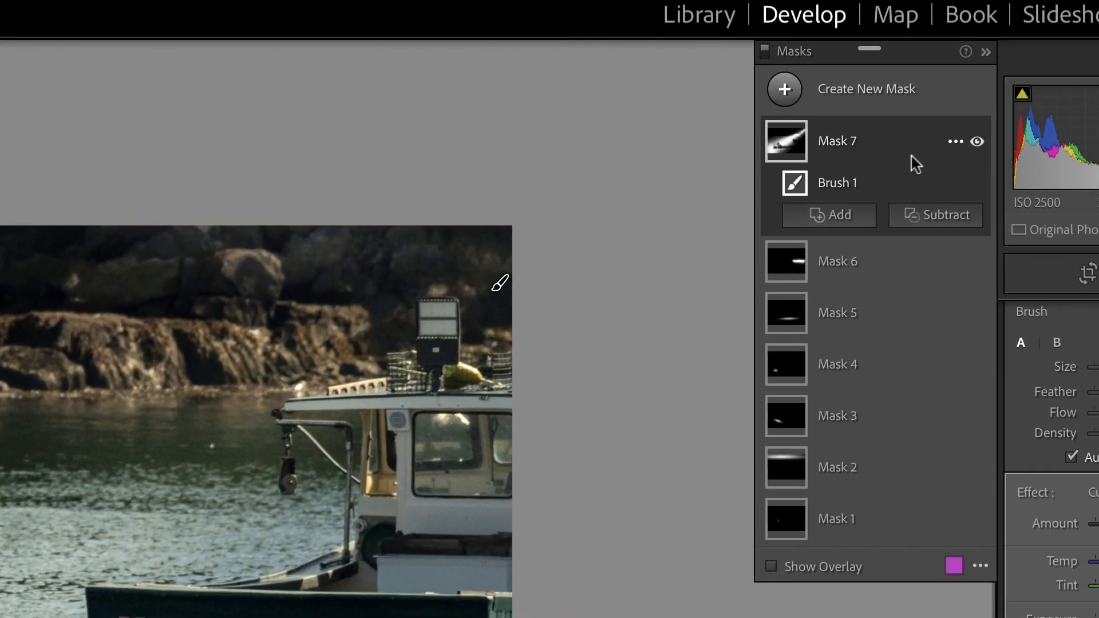
left_click(976, 142)
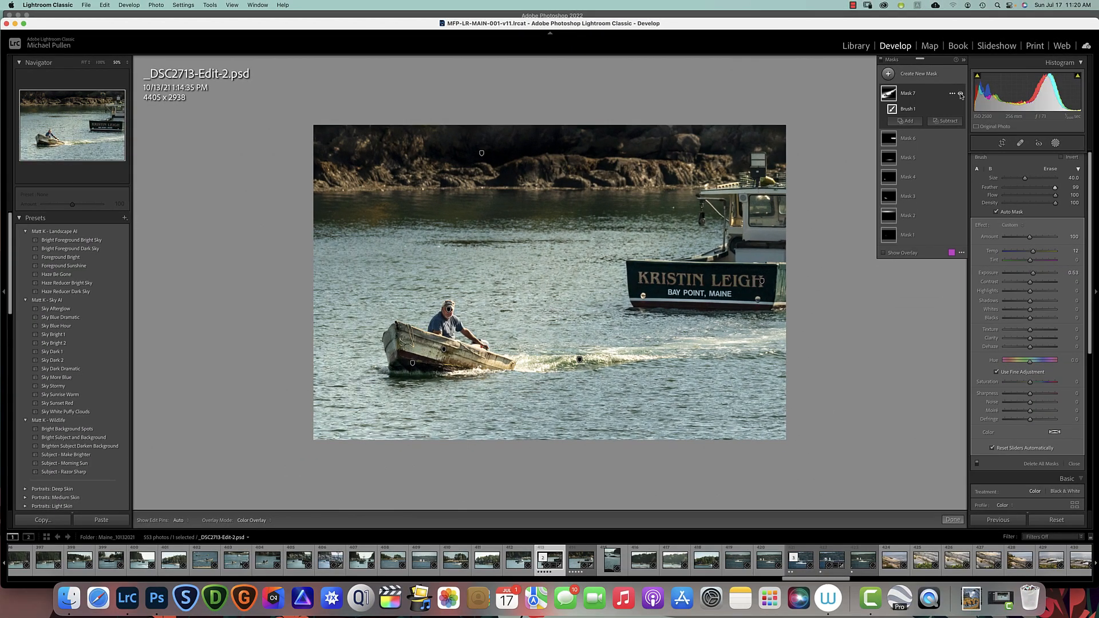
left_click(961, 93)
left_click(961, 94)
left_click_drag(1033, 276, 1032, 276)
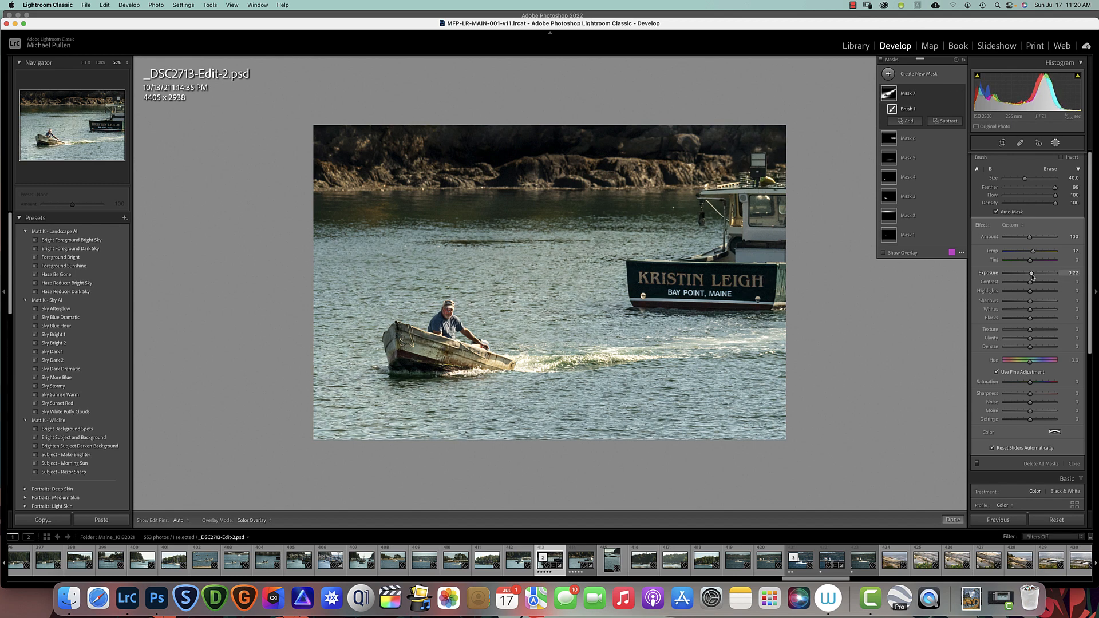
Compare the photo with the sun-ray mask off and on, fine-tune its Temp slightly, and close masking.
left_click(961, 93)
left_click(961, 94)
left_click(961, 94)
left_click(961, 94)
left_click_drag(1034, 254, 1033, 254)
left_click(962, 94)
left_click(961, 94)
left_click(1056, 145)
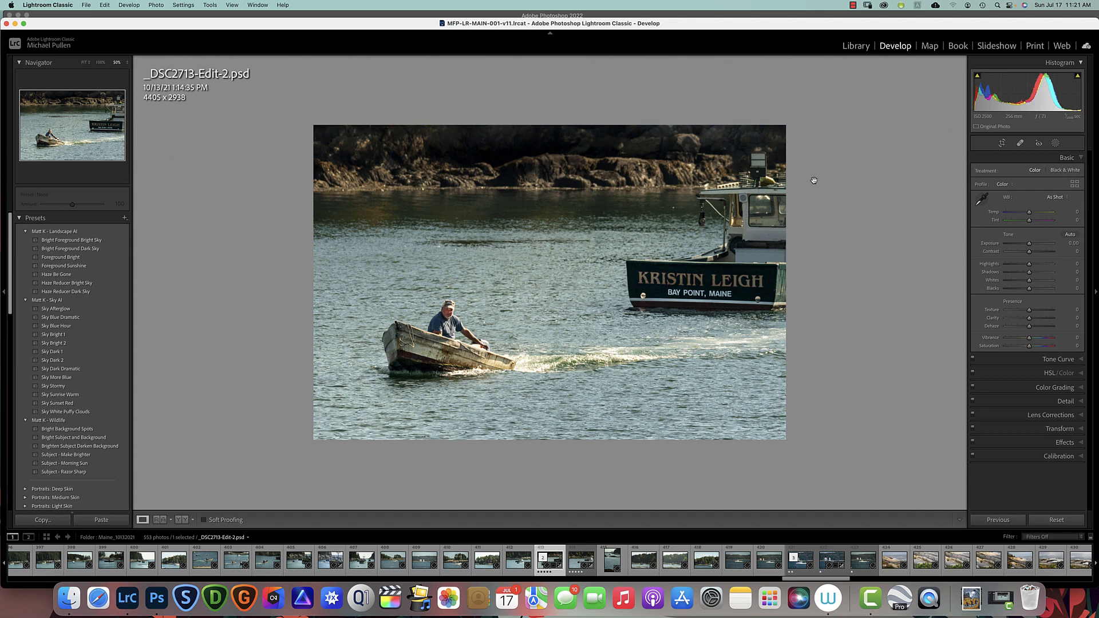
Add a subtle post-crop vignette with Amount -16, Midpoint 39 and Feather 95.
left_click(1082, 442)
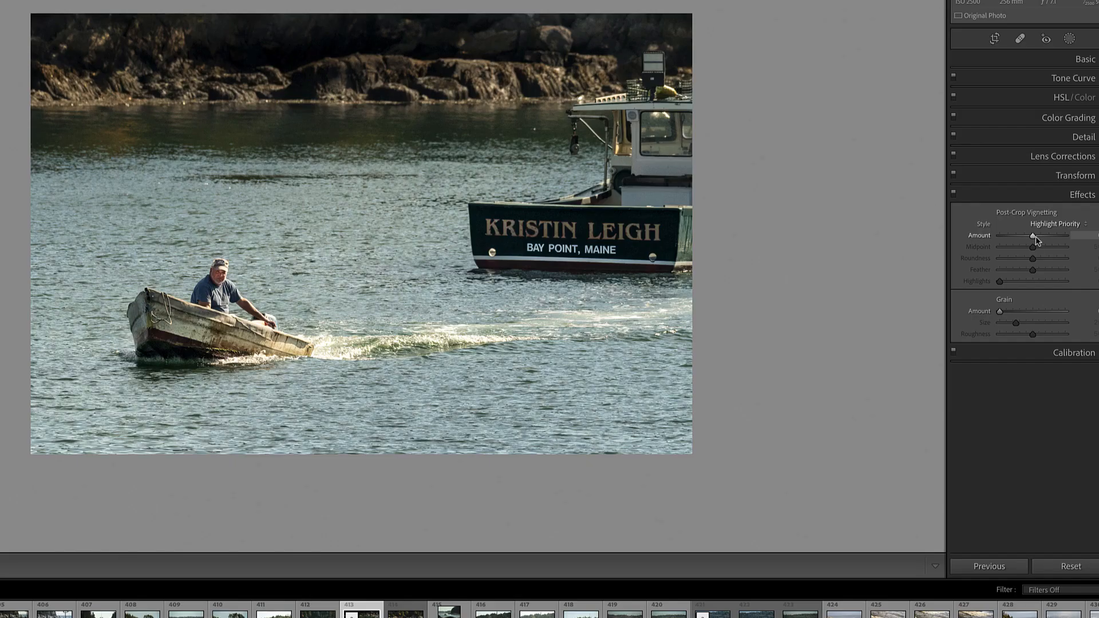
left_click_drag(1029, 283, 1010, 286)
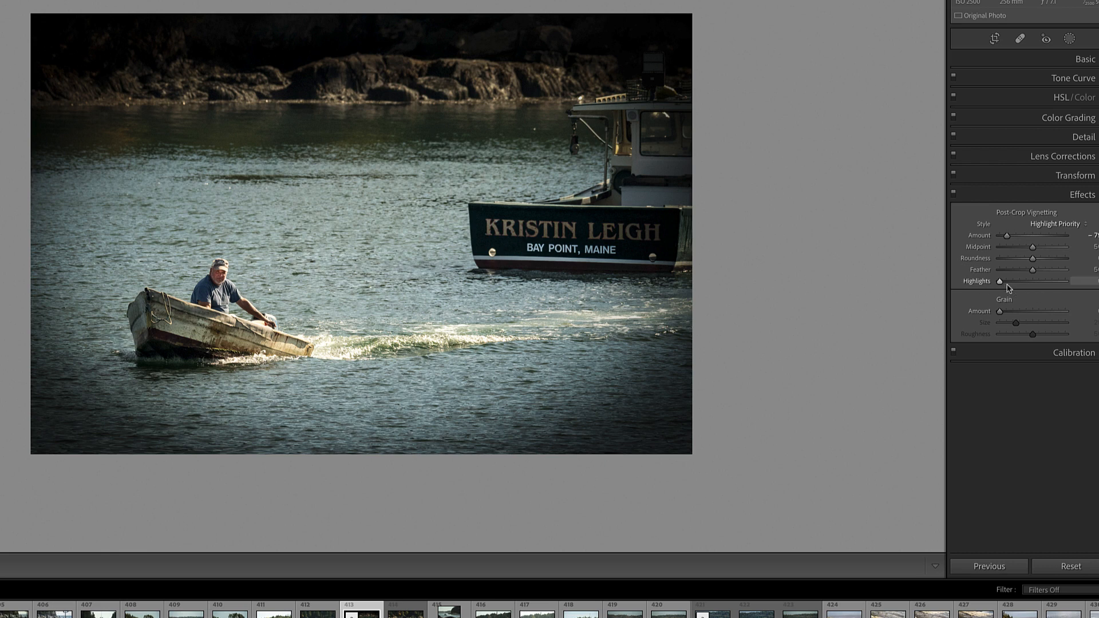
left_click_drag(1011, 236, 1031, 242)
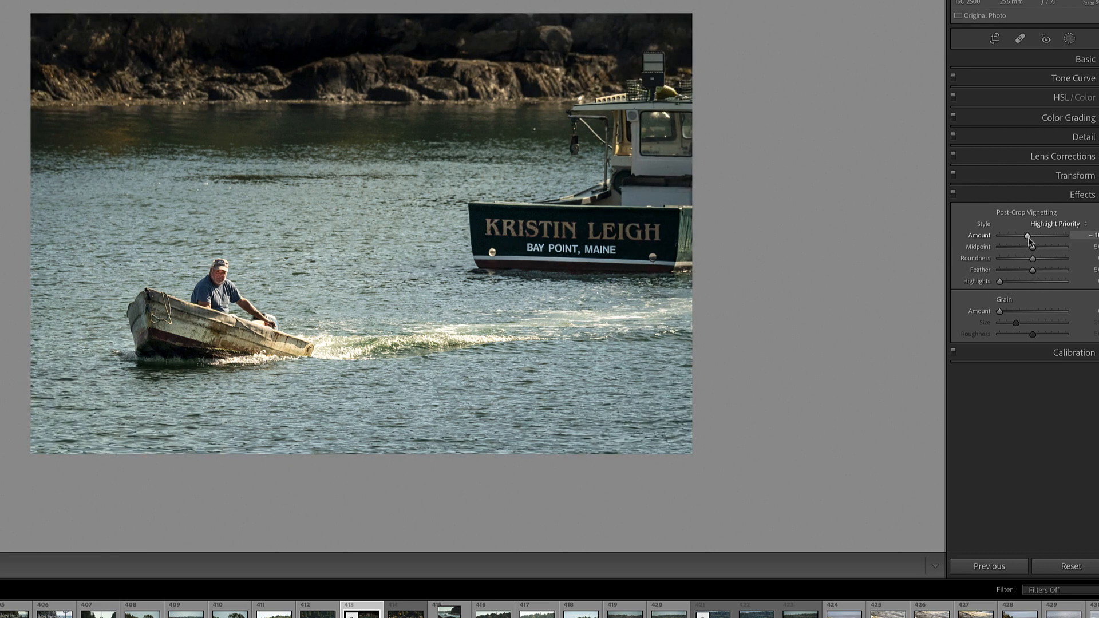
left_click_drag(1034, 250, 1063, 274)
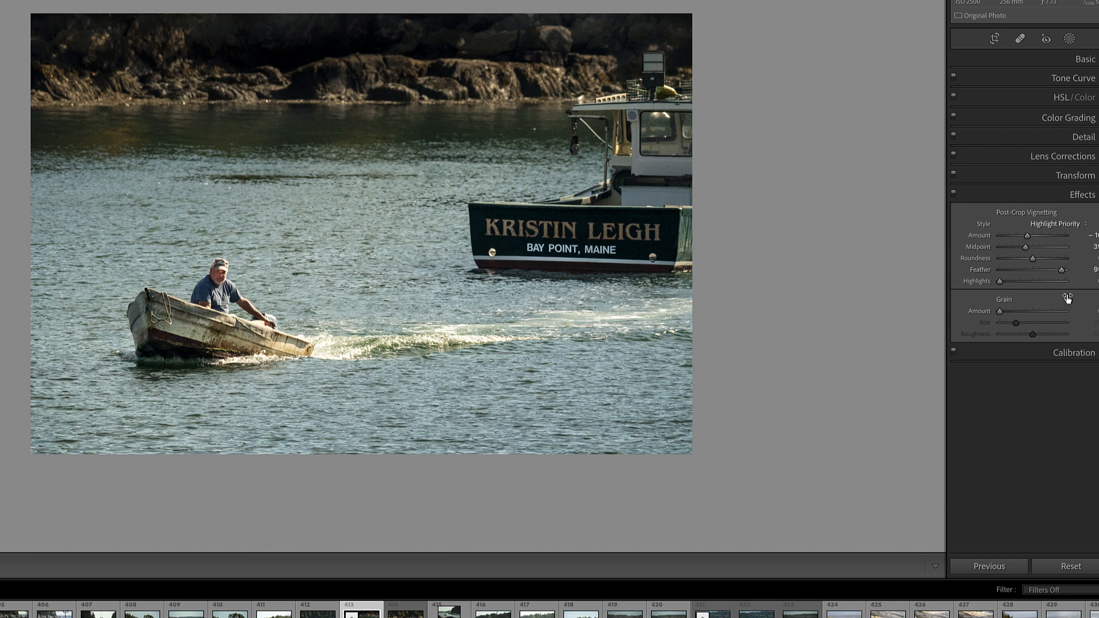
Compare the photo with the vignette off and on, and view the whole edit before and after.
left_click(954, 194)
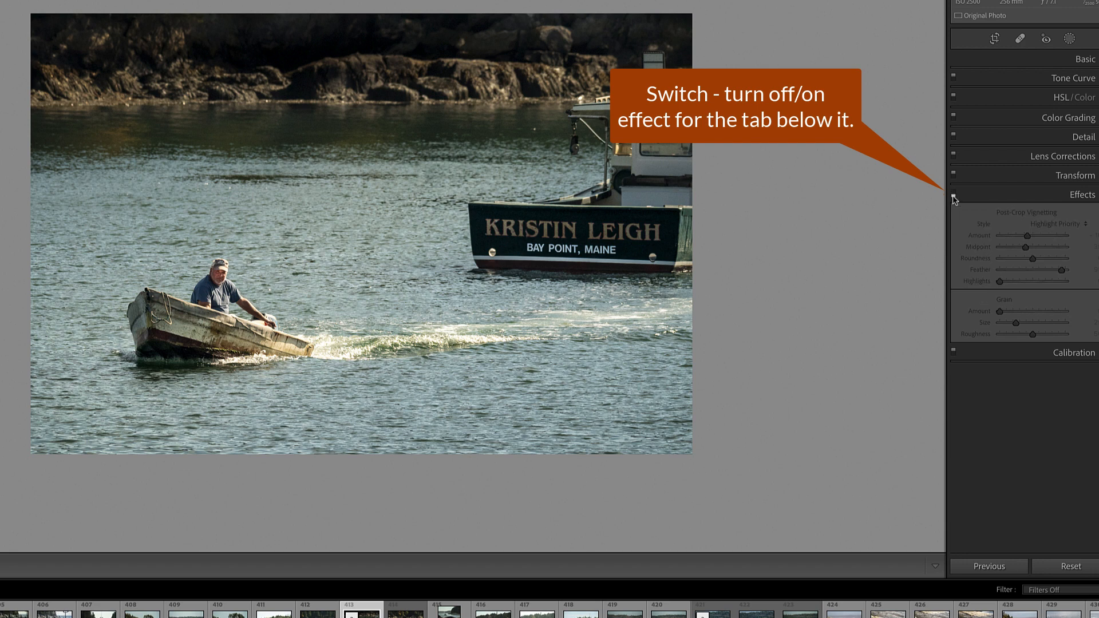
left_click(954, 196)
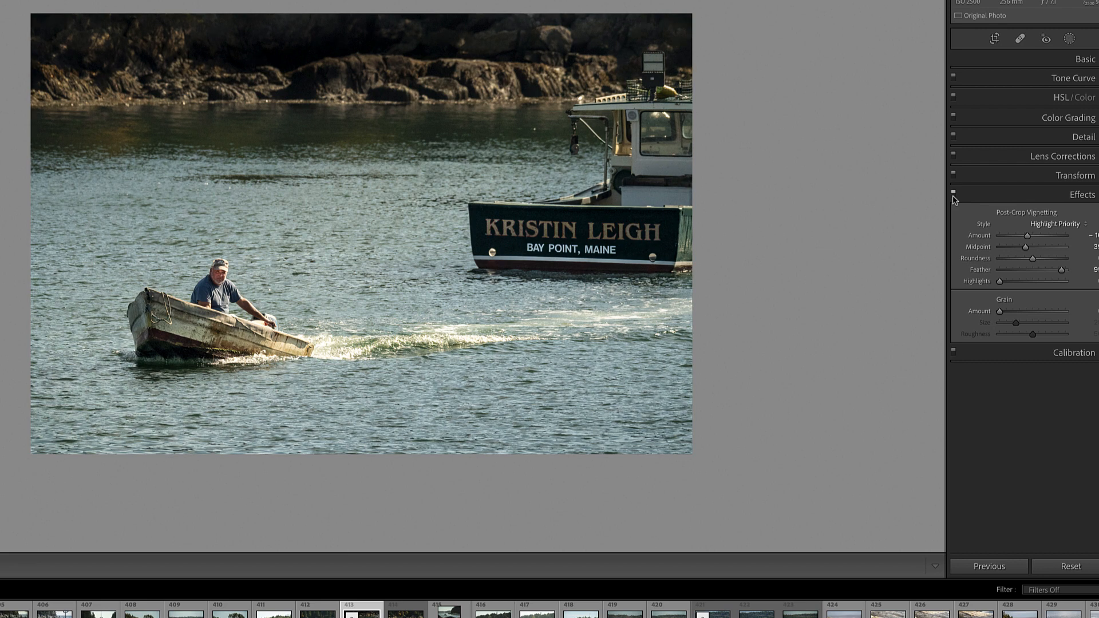
left_click(954, 196)
left_click(954, 195)
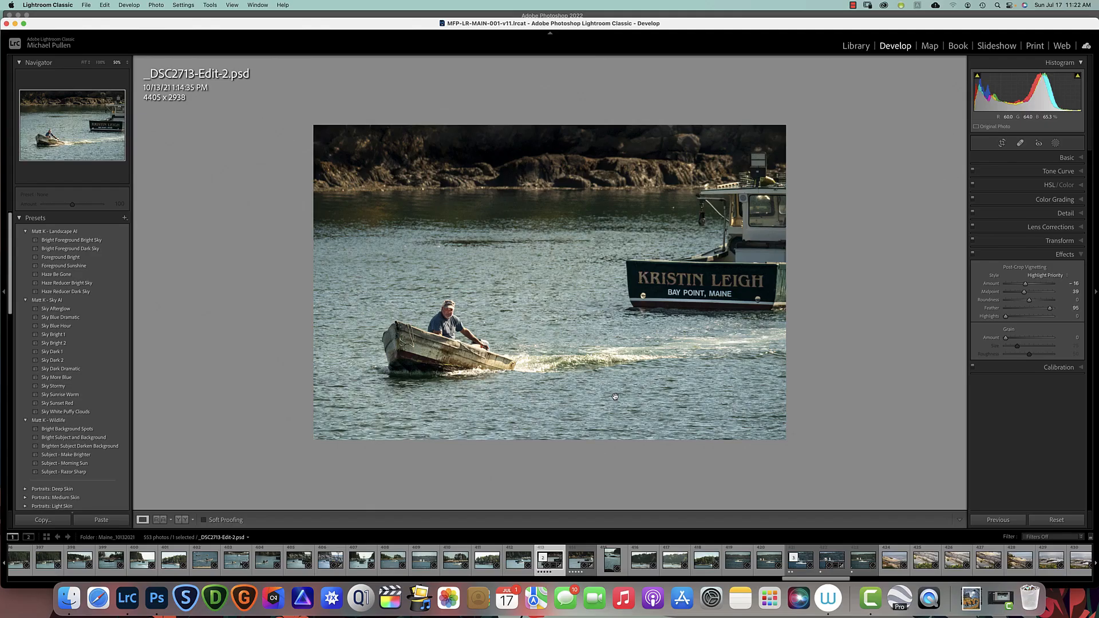
key("backslash")
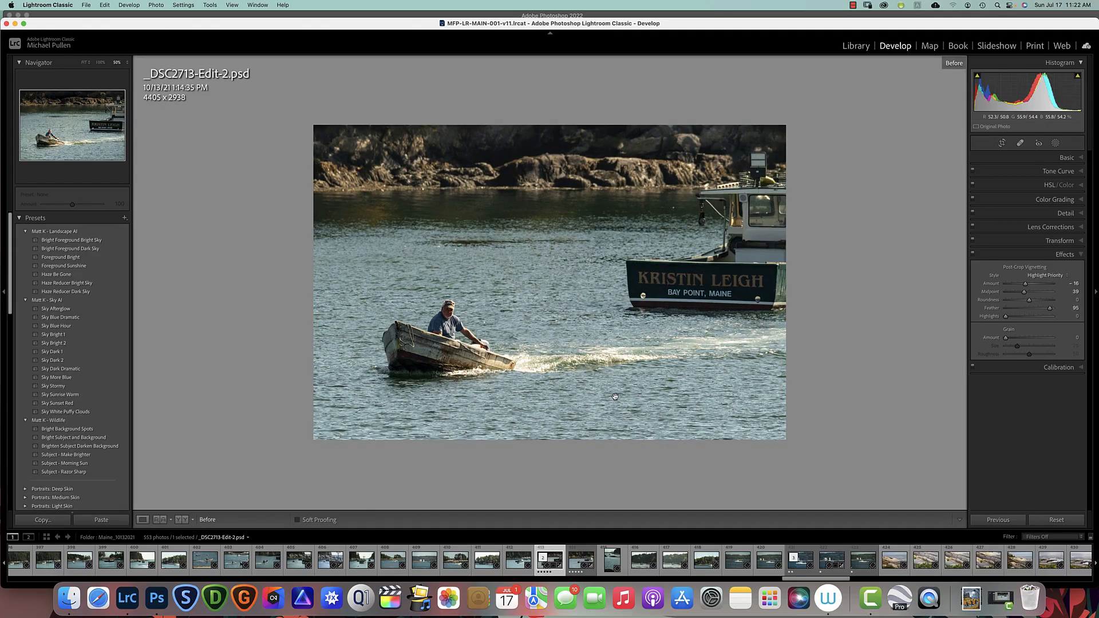
key("backslash")
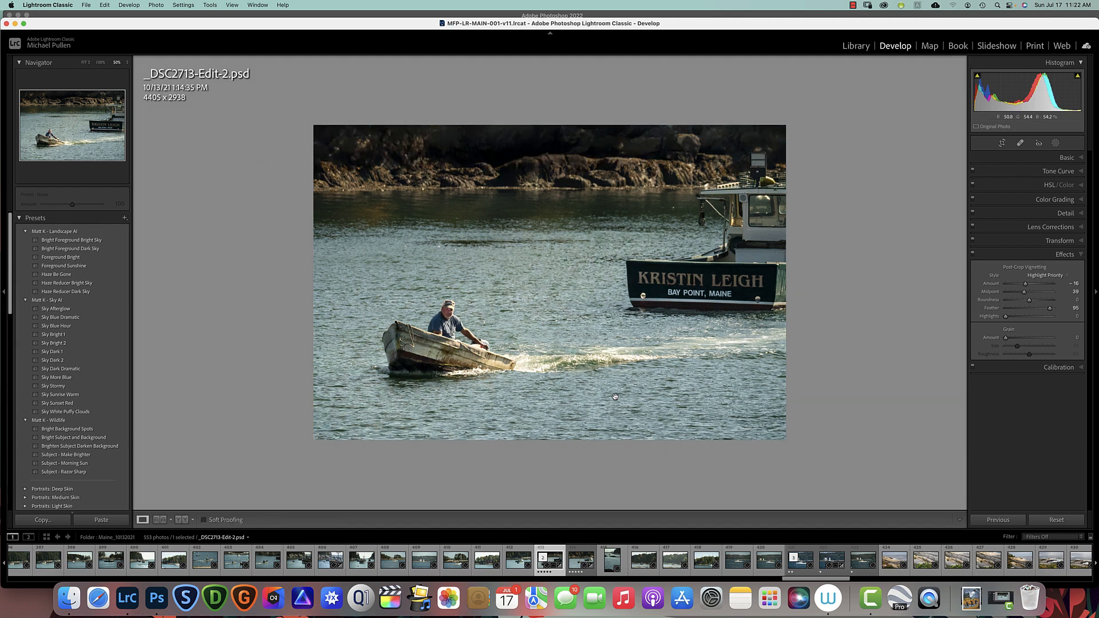